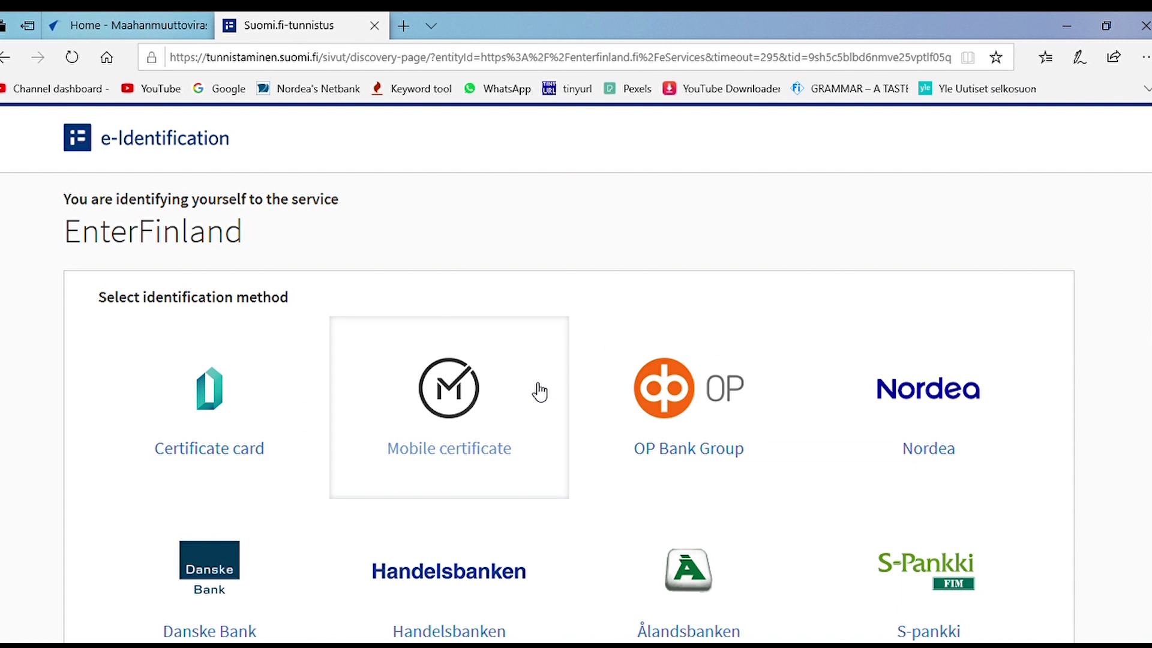
Step: Choose Nordea as the Suomi.fi identification method for EnterFinland
scroll(967, 432, down, 1)
scroll(960, 441, down, 1)
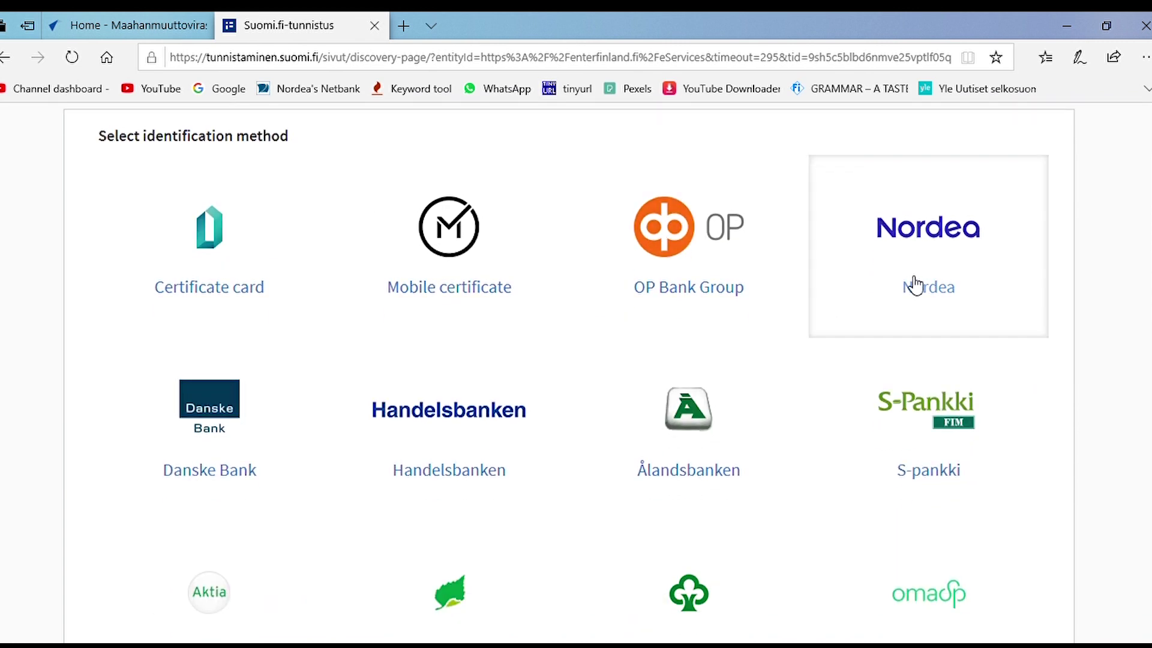
click(942, 275)
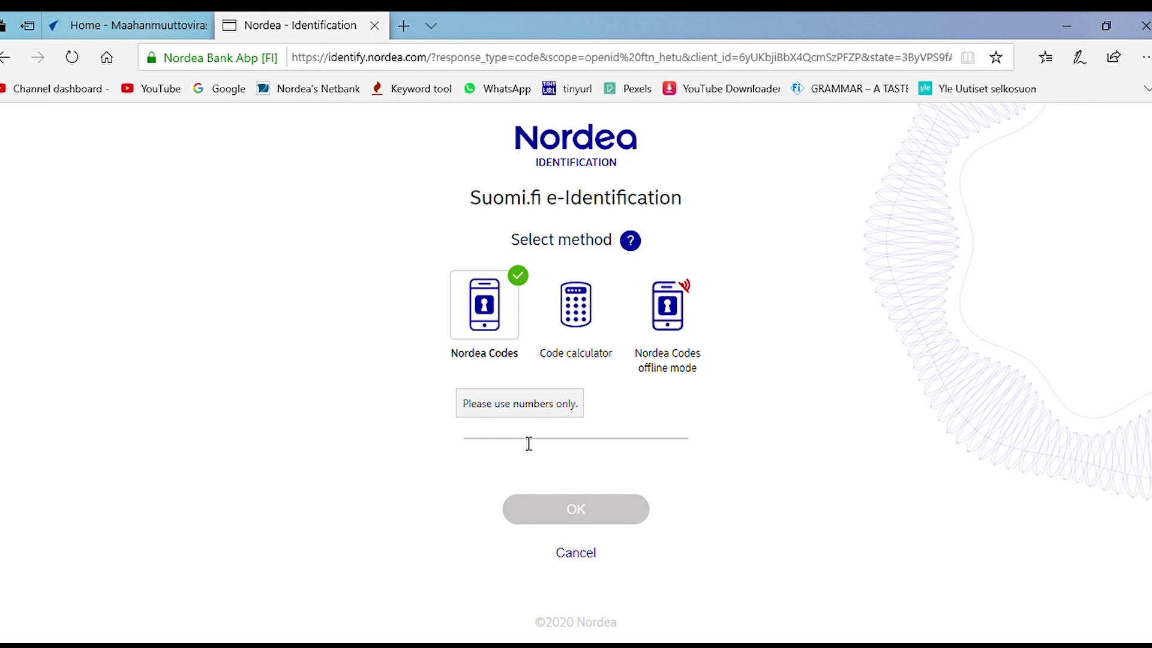
Step: Enter the Nordea user ID and submit it to log in to EnterFinland
text(1)
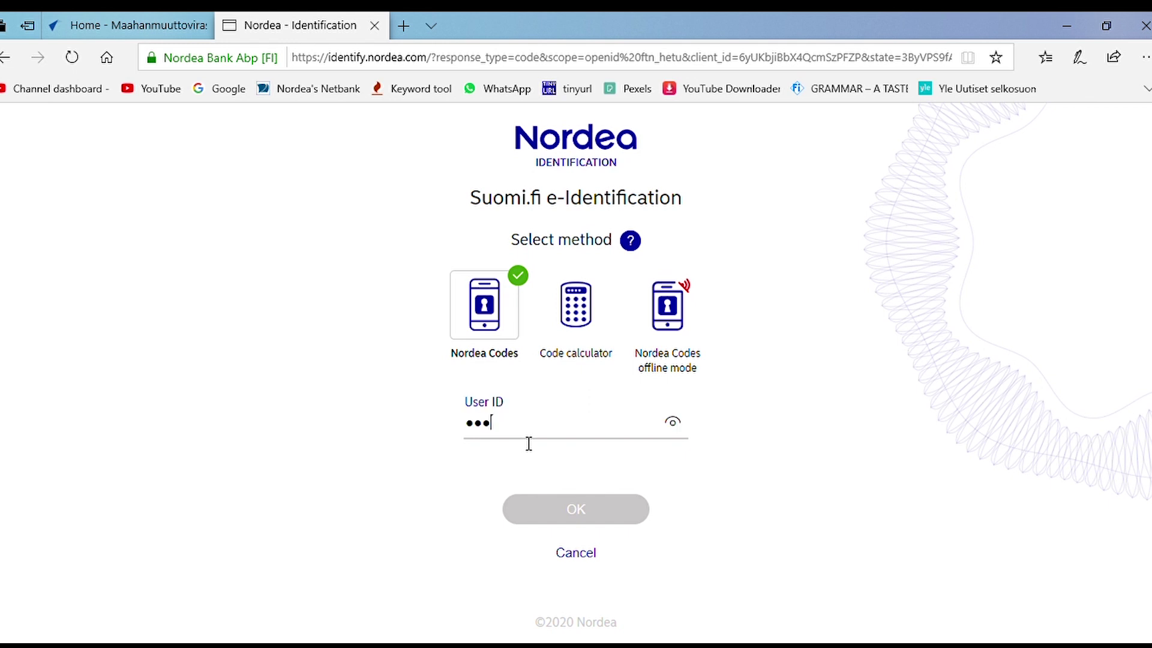
text(12)
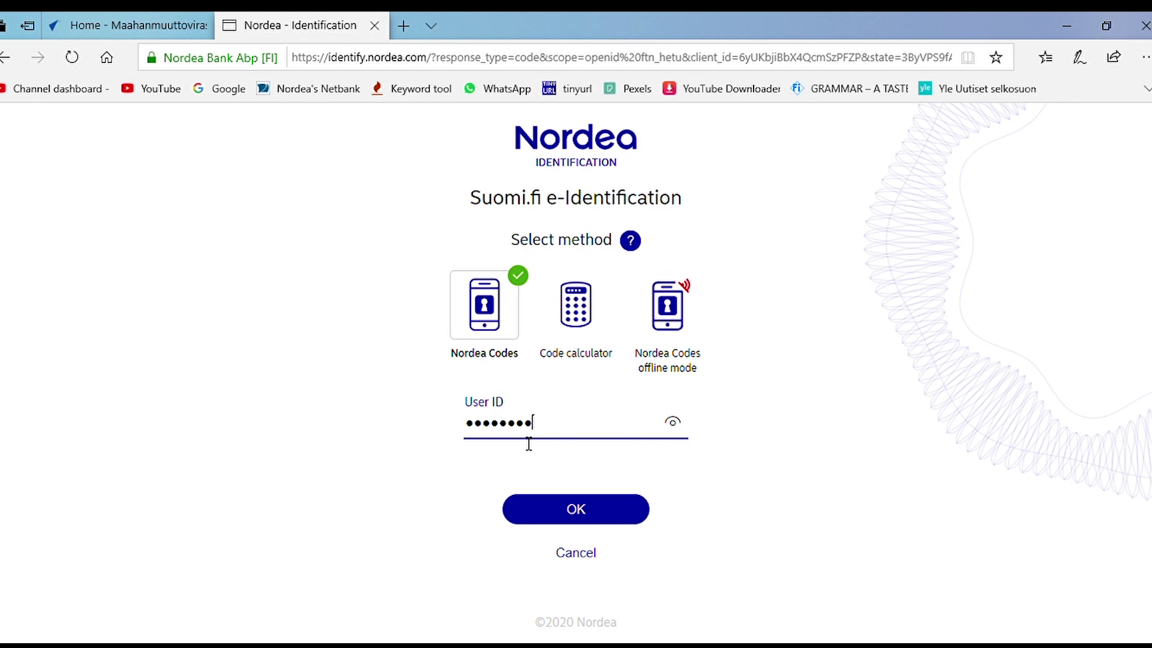
click(575, 510)
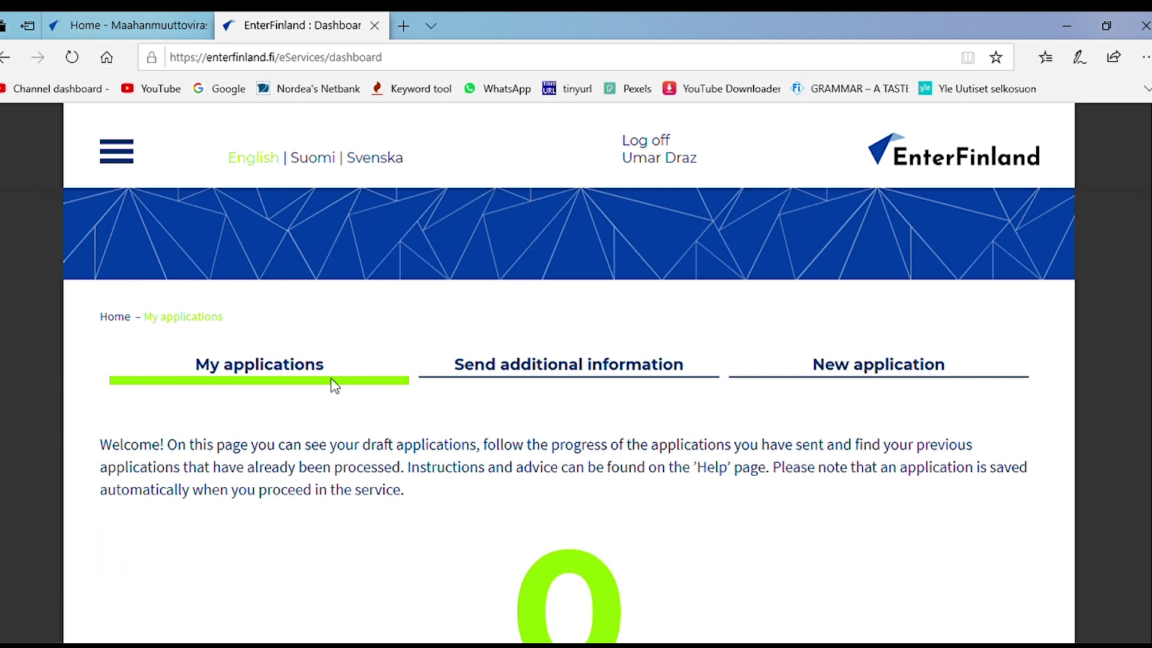
Step: Open the New application page and browse the permit type cards
scroll(324, 387, down, 4)
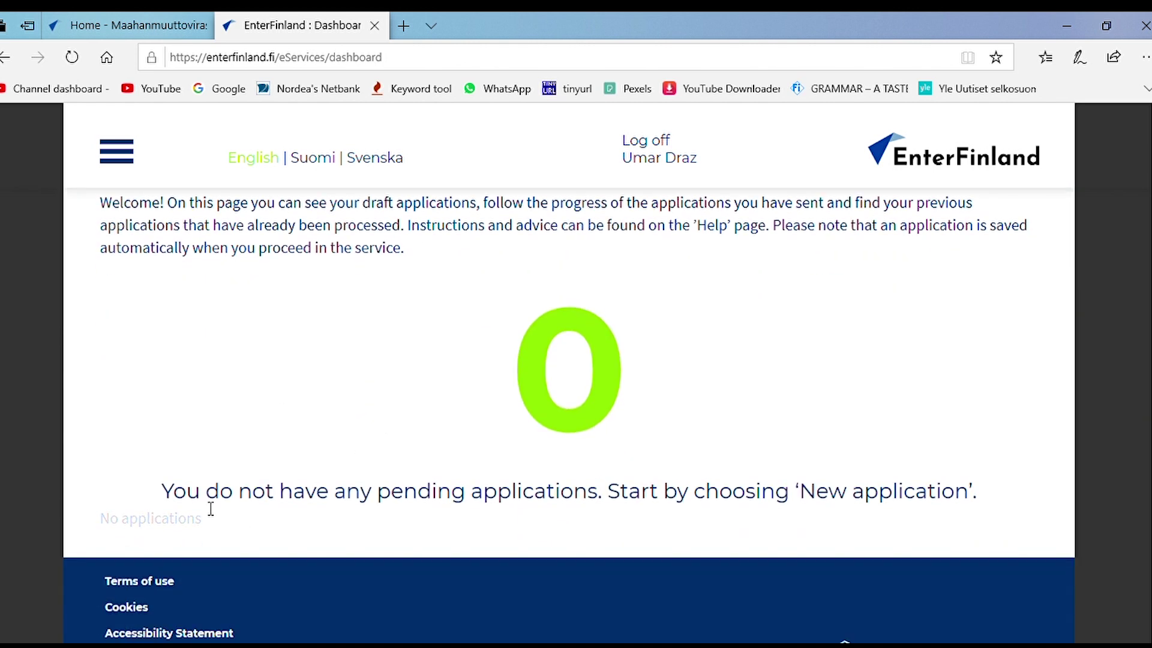
scroll(645, 410, down, 2)
scroll(636, 414, up, 5)
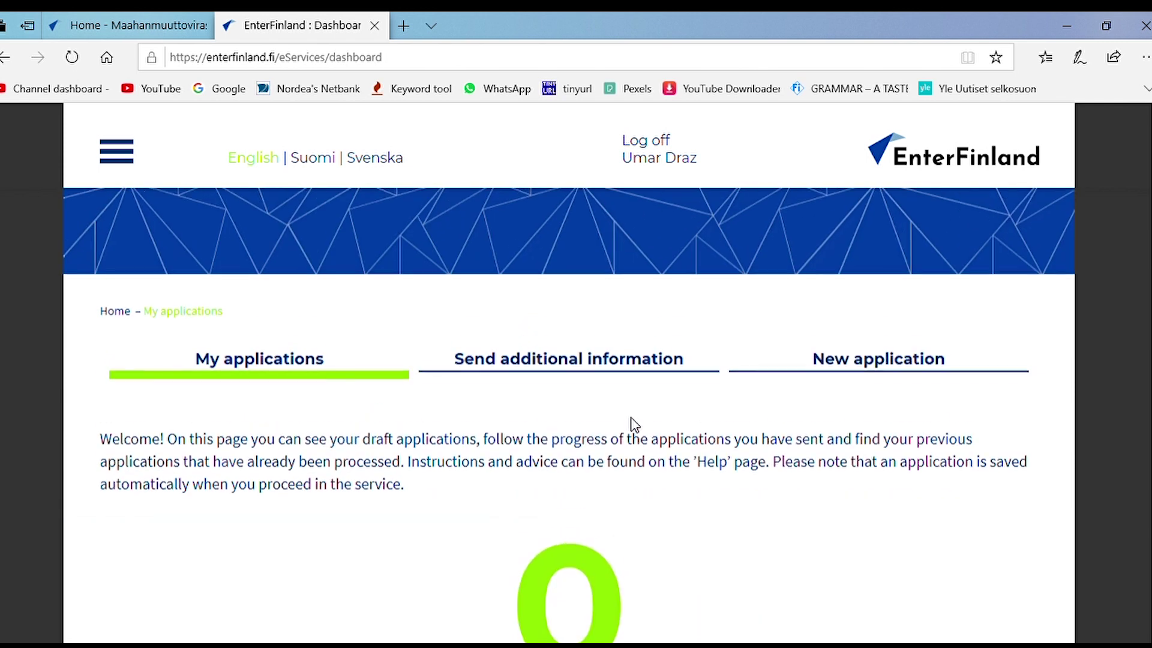
click(864, 376)
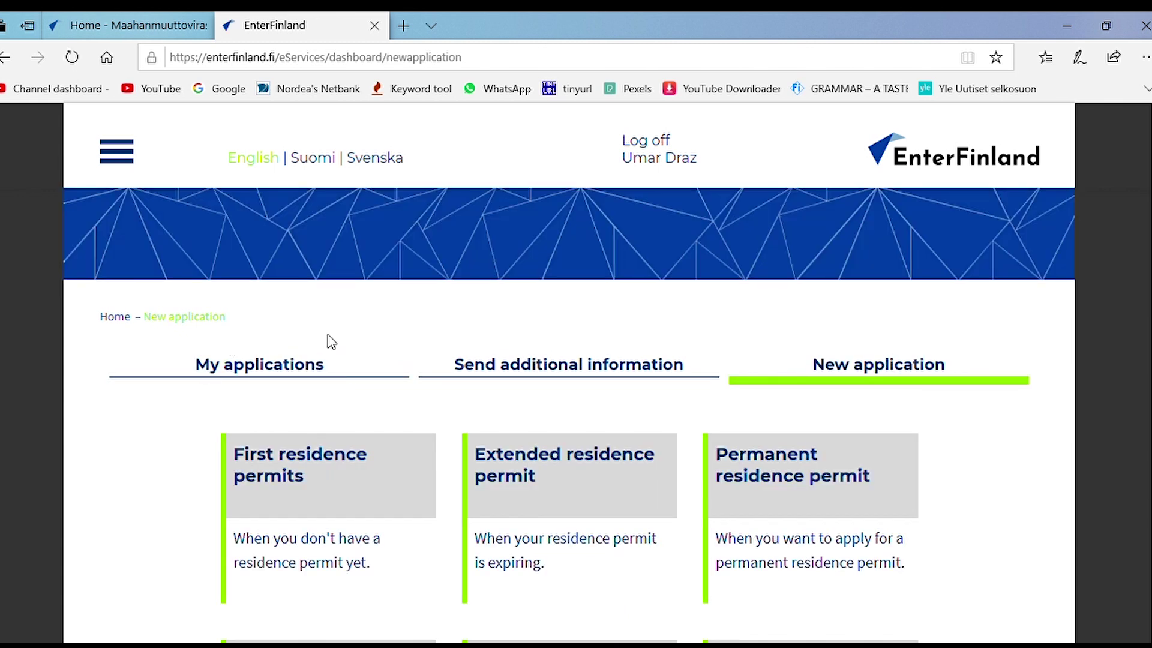
scroll(342, 344, down, 3)
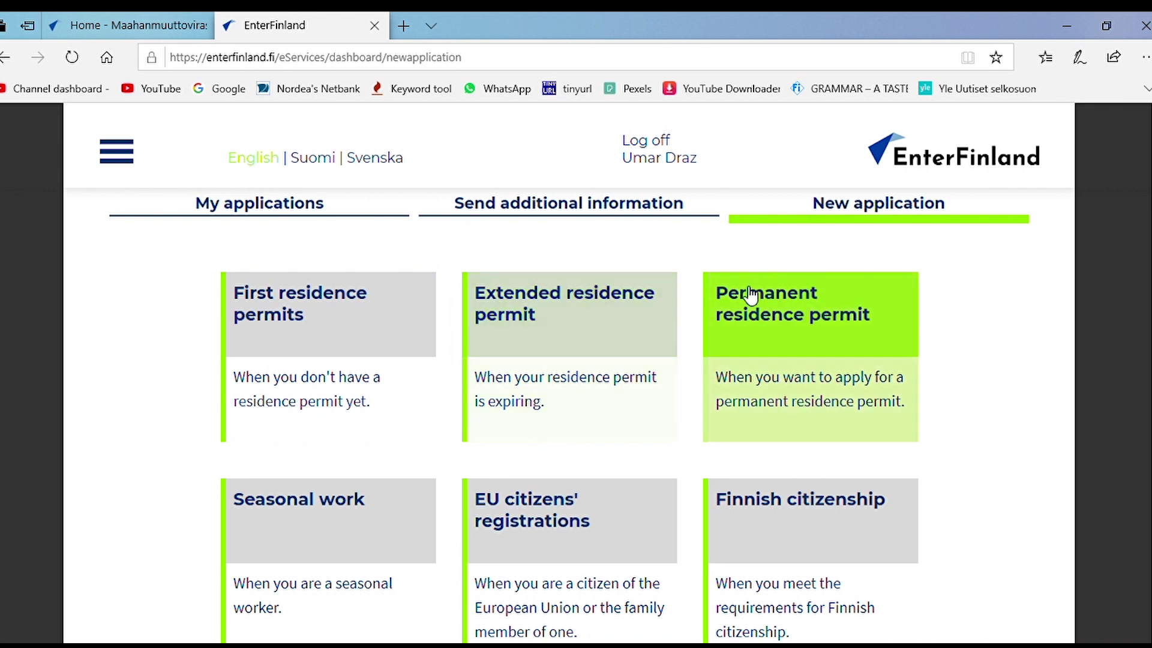
scroll(786, 366, down, 3)
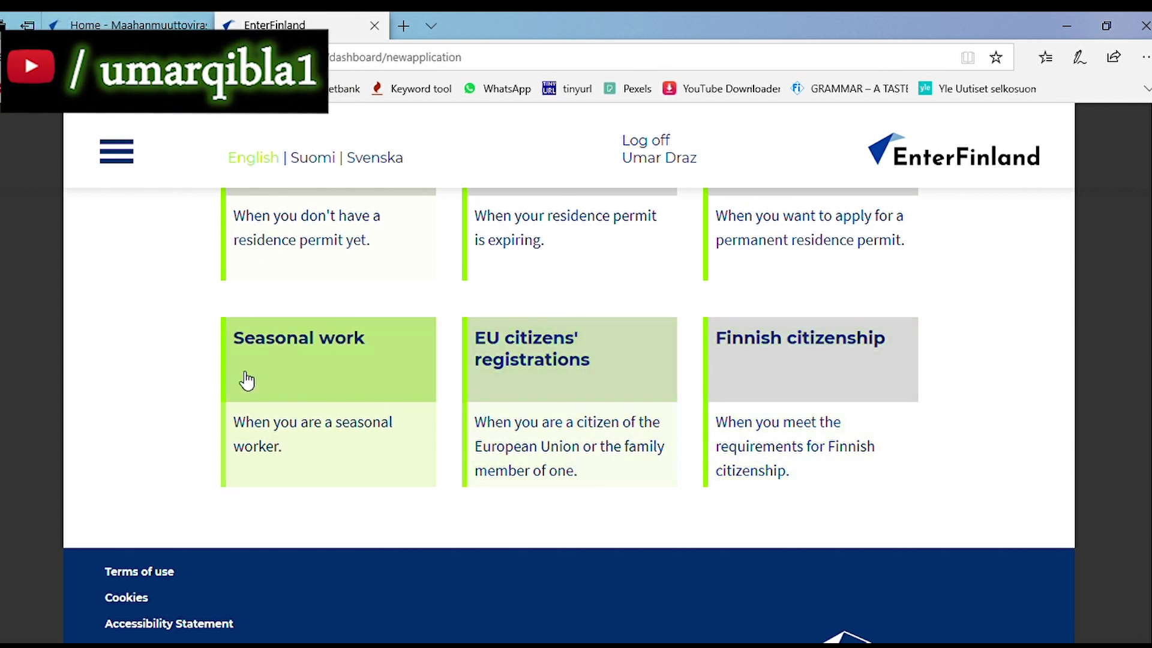
scroll(548, 476, up, 3)
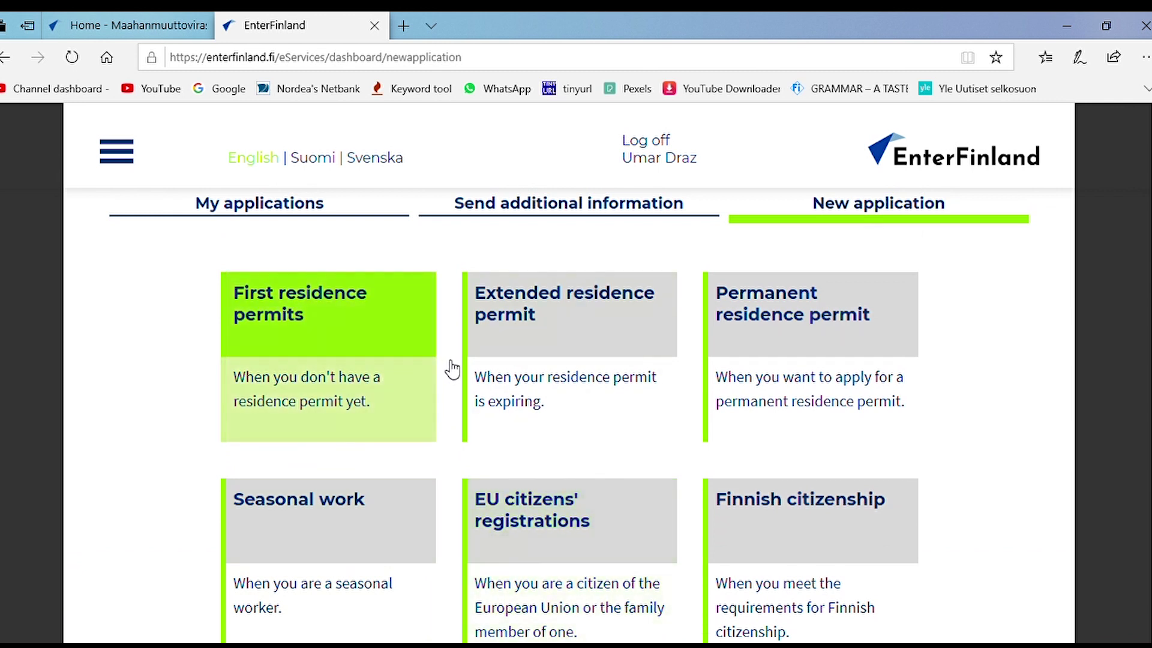
Step: Open the Extended residence permit information and pick Work as the grounds for extension
click(548, 334)
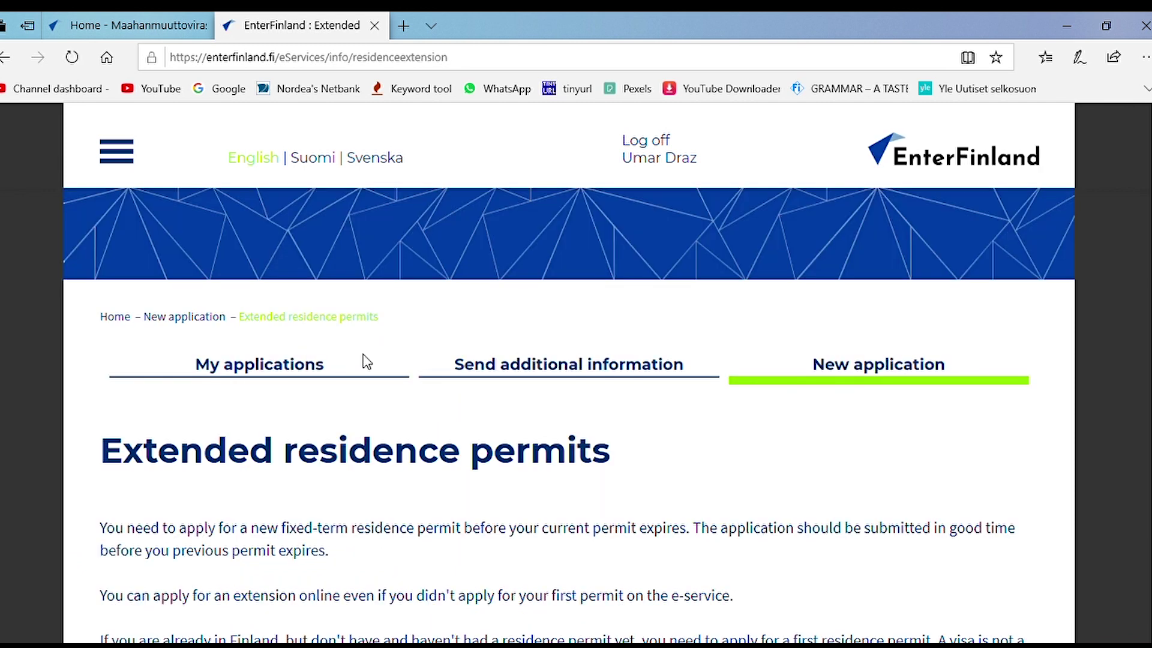
scroll(442, 362, down, 3)
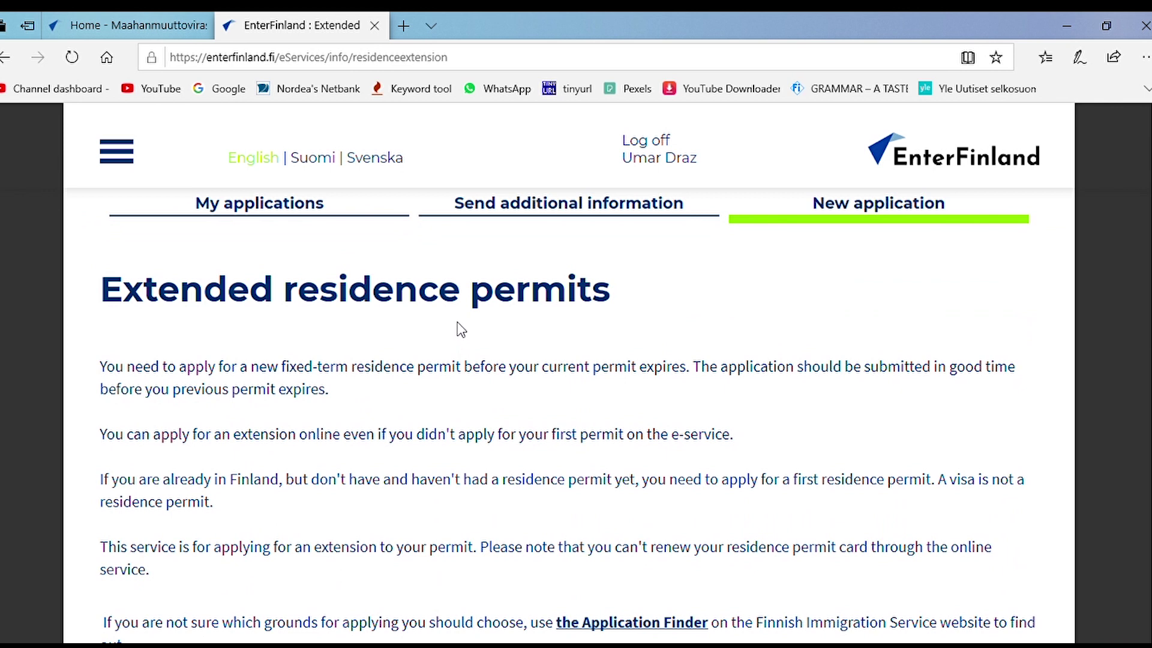
scroll(496, 324, down, 1)
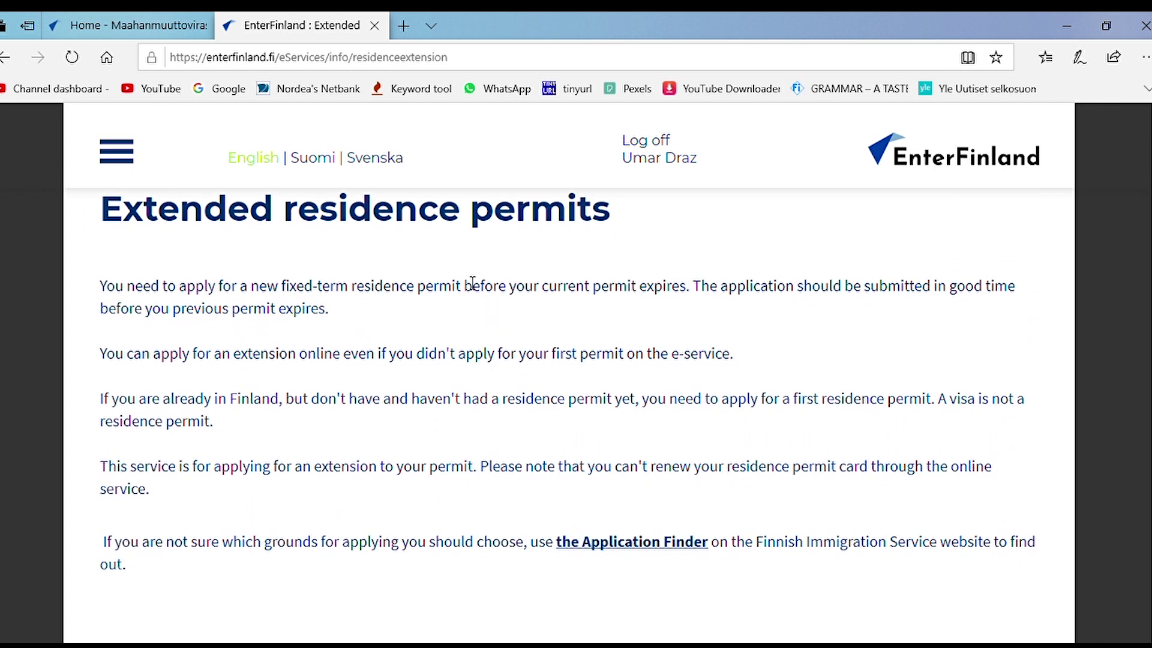
scroll(424, 268, down, 1)
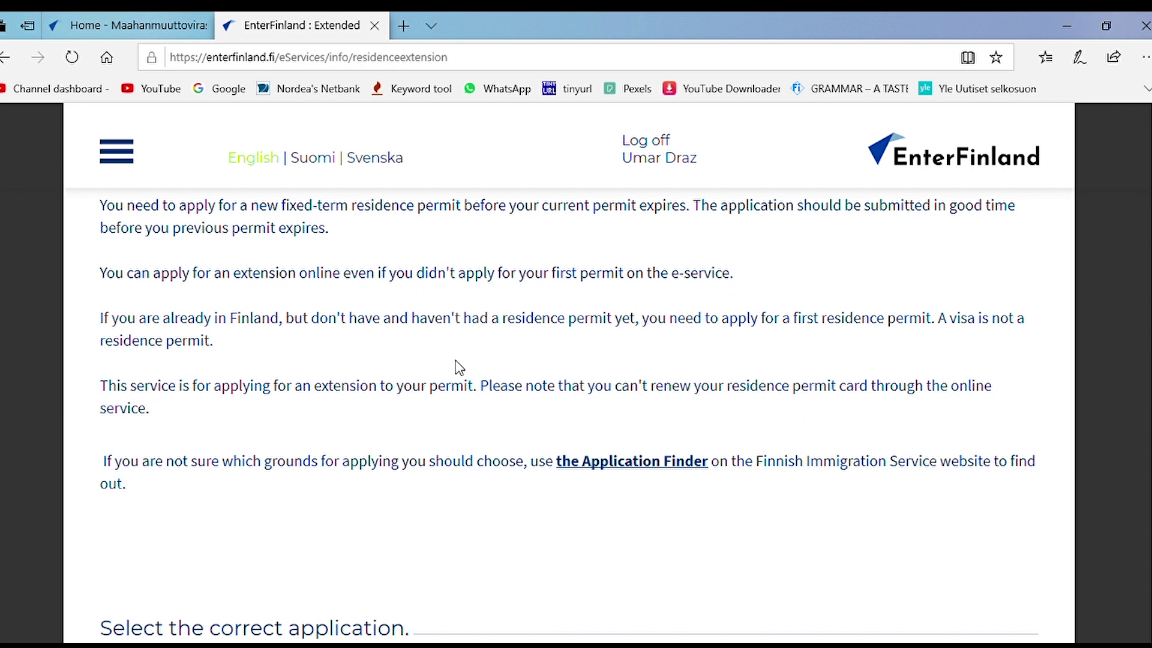
scroll(438, 375, down, 3)
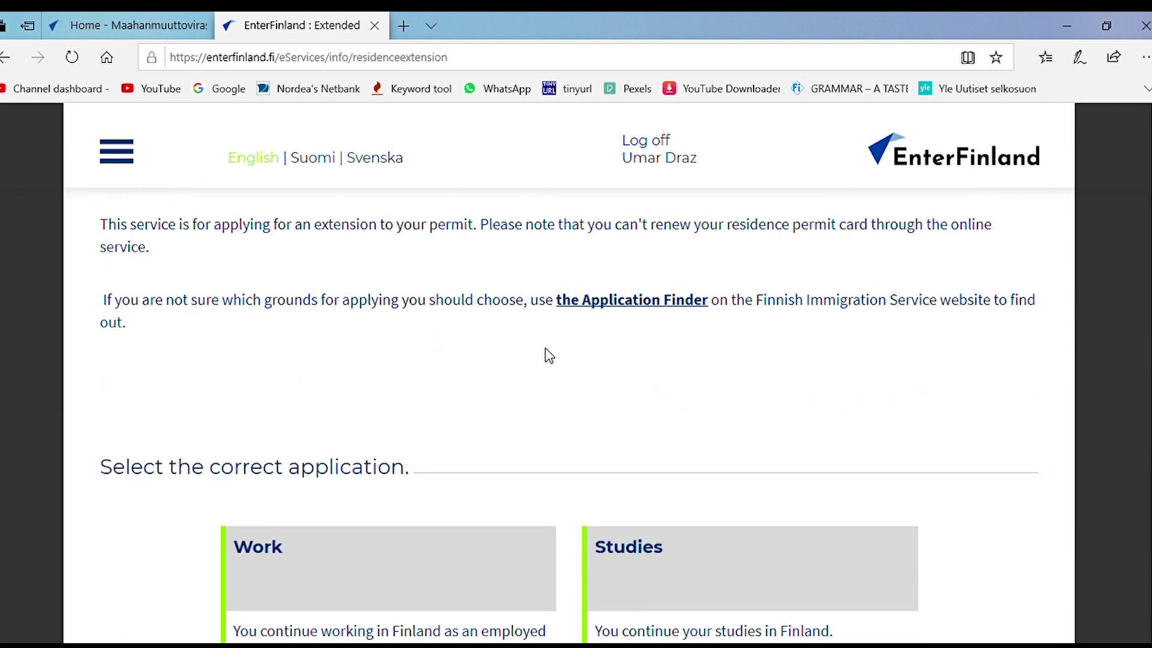
scroll(550, 356, down, 3)
scroll(588, 360, down, 2)
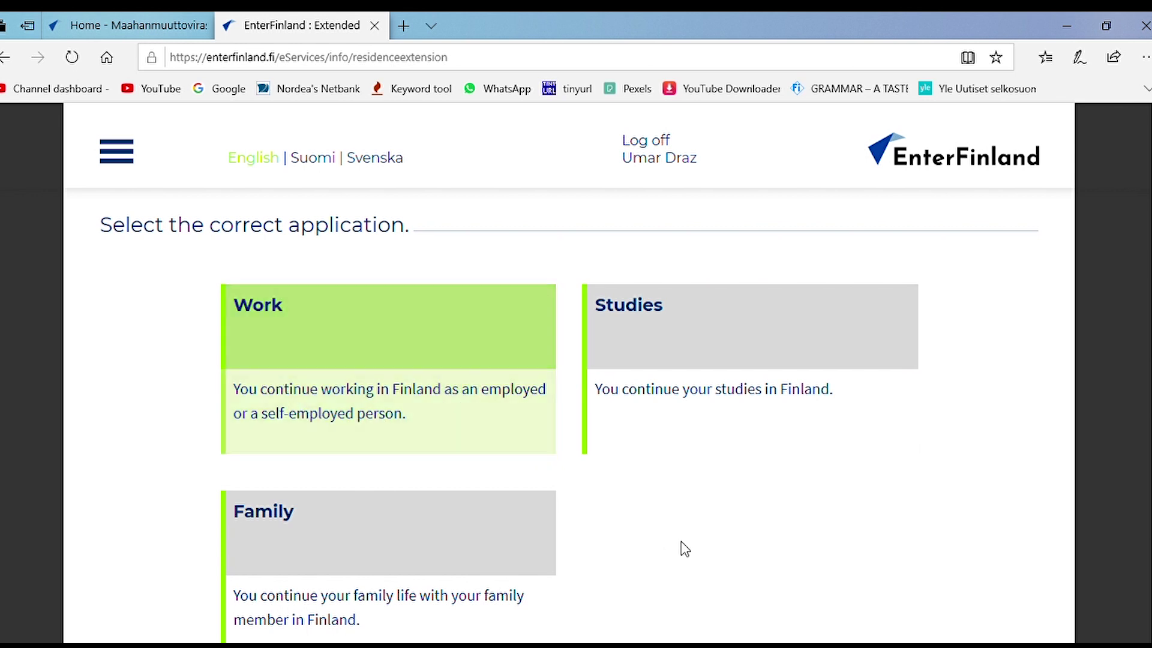
scroll(682, 546, down, 1)
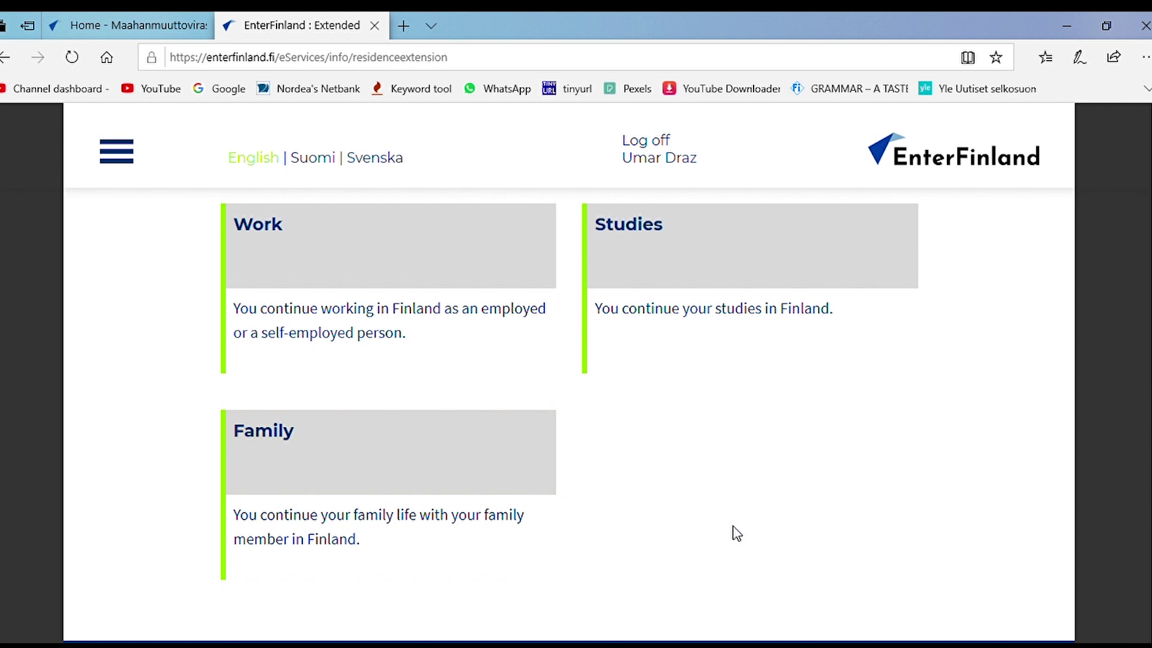
scroll(732, 532, up, 1)
click(610, 360)
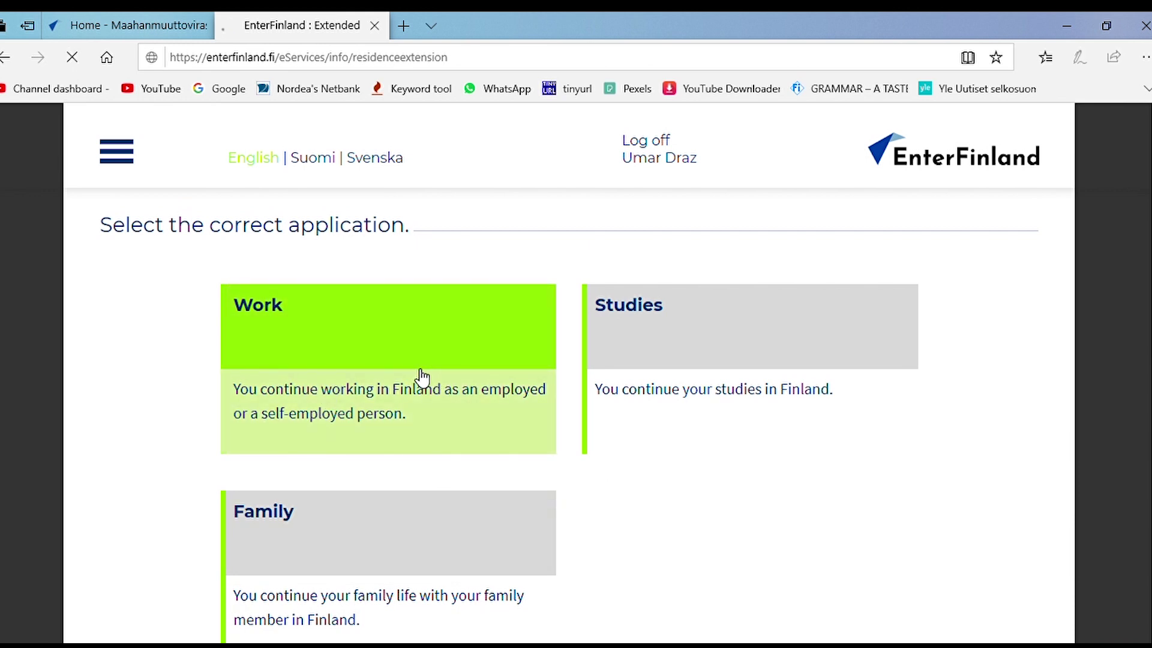
click(247, 358)
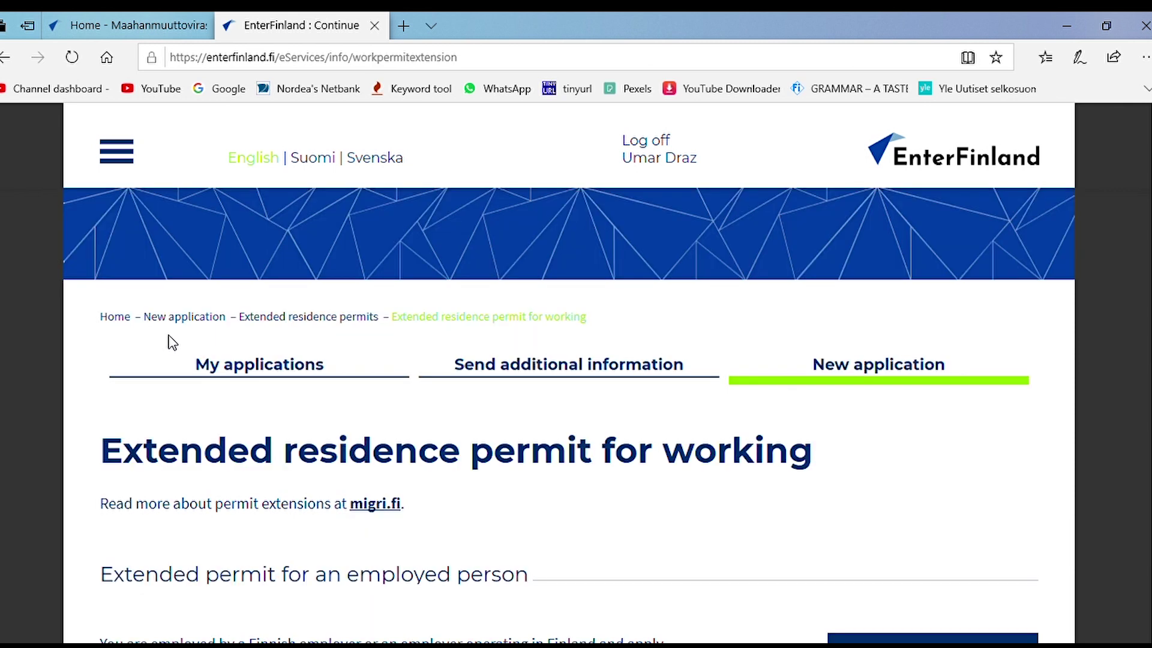
Step: Scroll through the working-permit categories from au pair down to other employment
scroll(410, 331, down, 4)
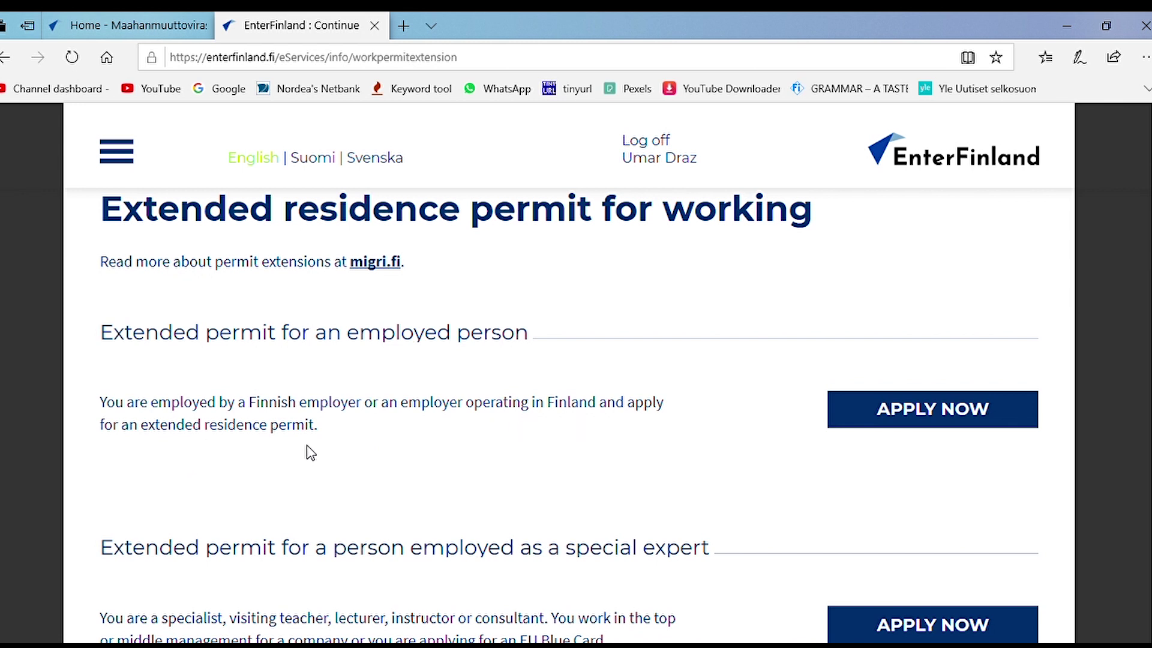
scroll(472, 443, down, 1)
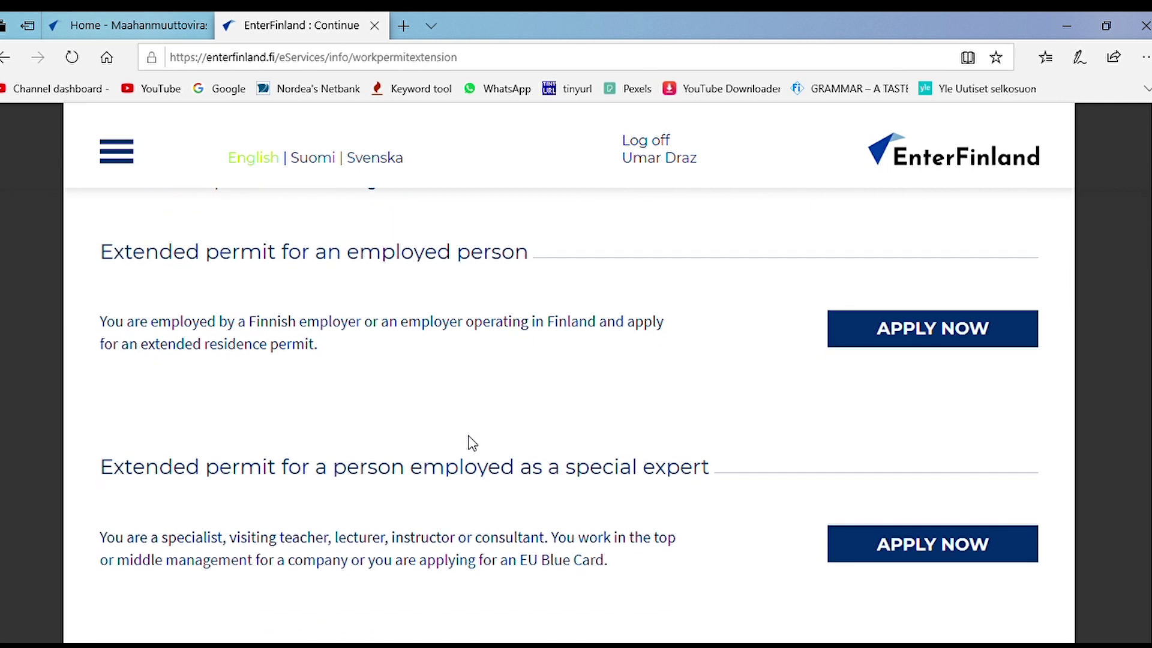
scroll(482, 437, down, 1)
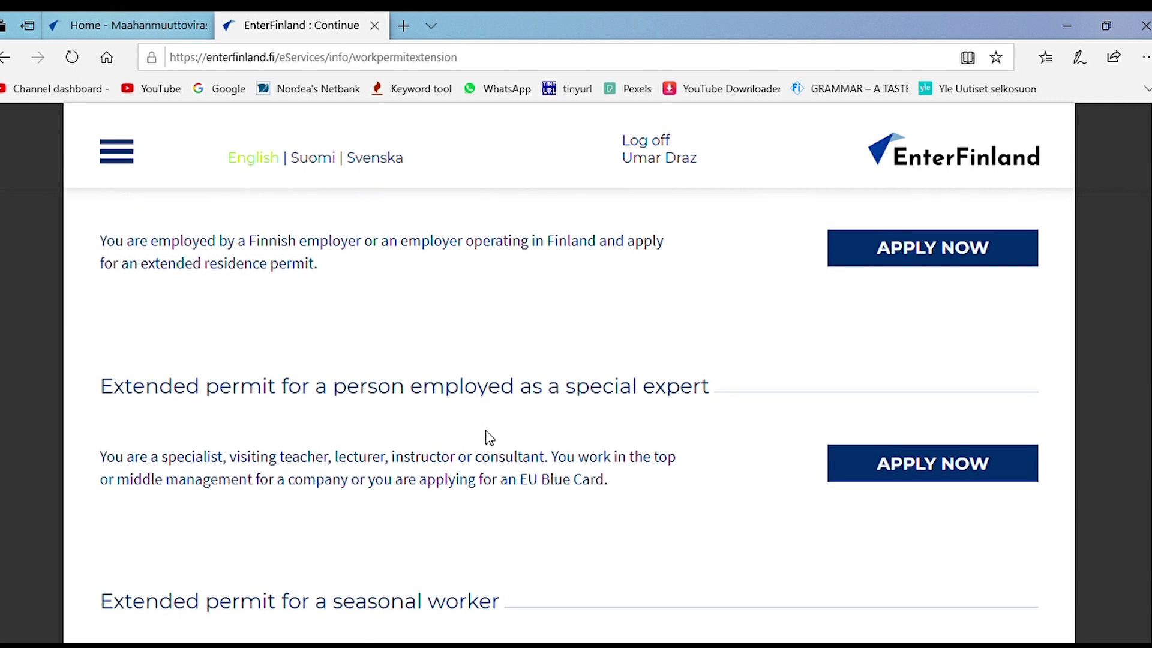
scroll(489, 441, down, 1)
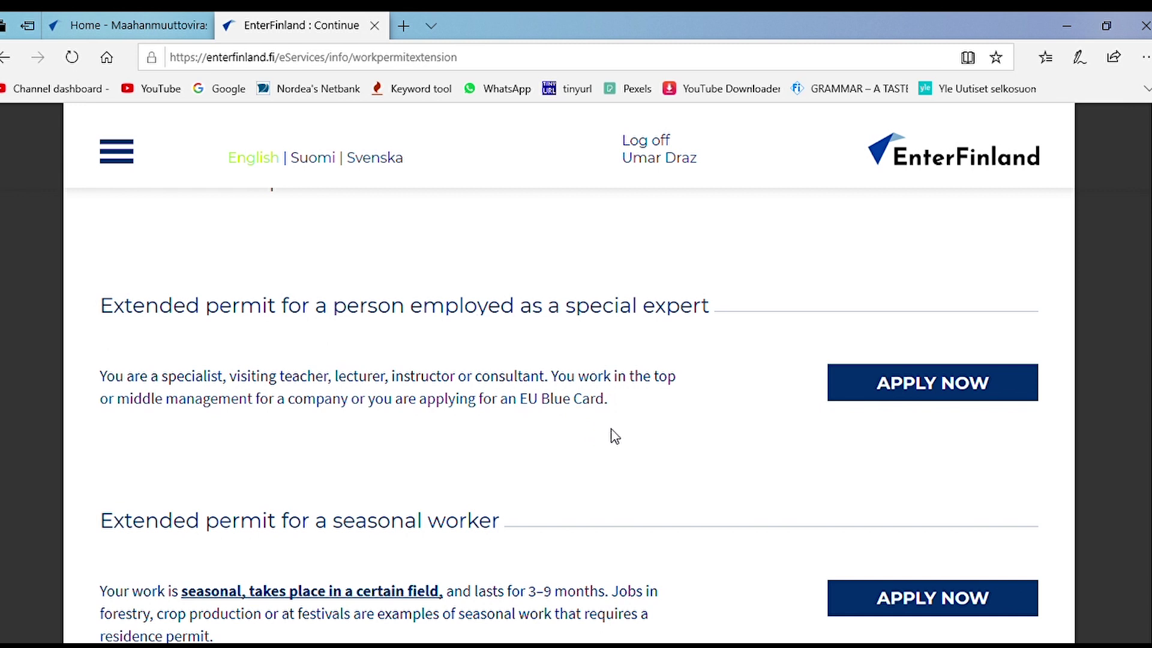
scroll(615, 437, down, 1)
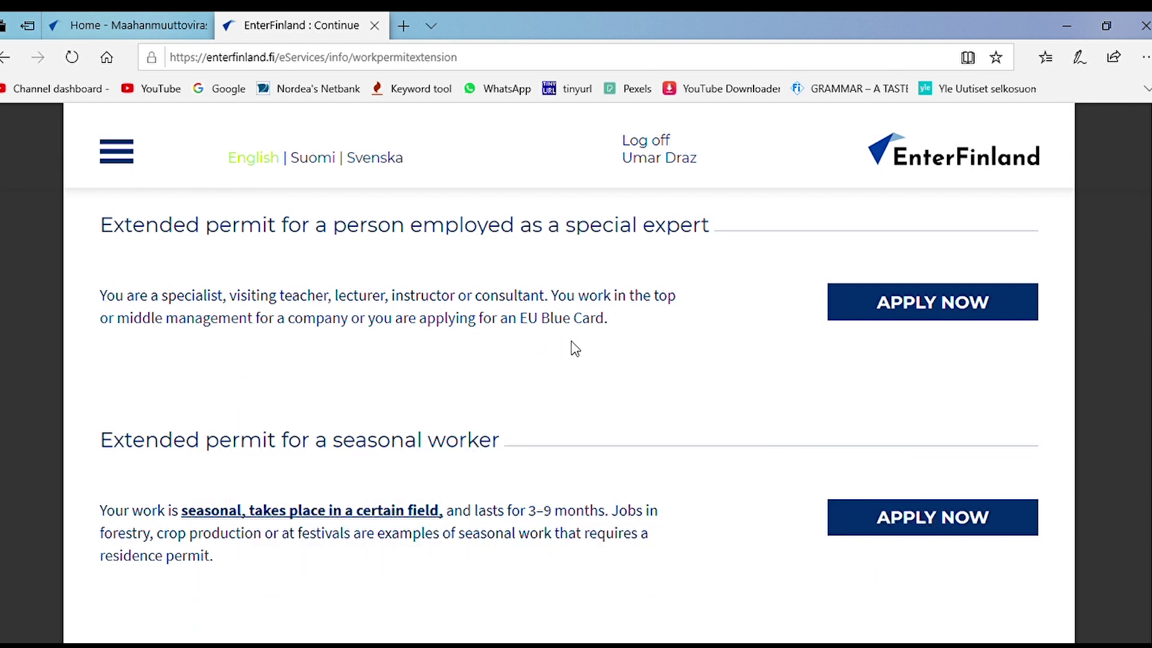
scroll(573, 348, down, 3)
scroll(575, 348, down, 2)
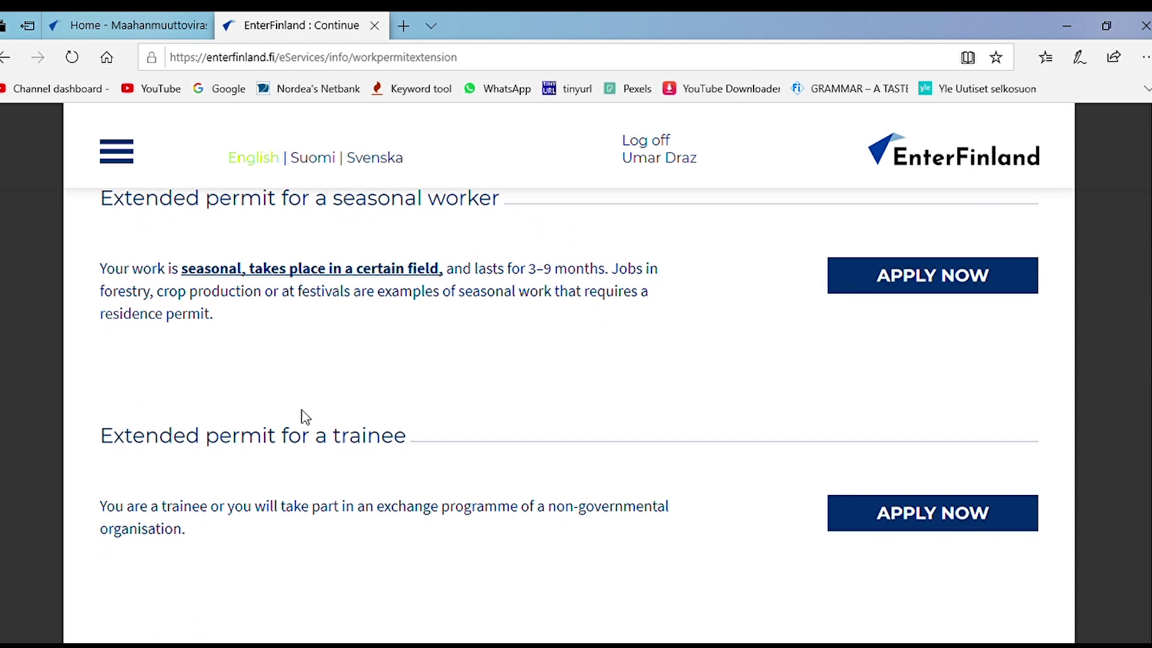
scroll(322, 420, down, 3)
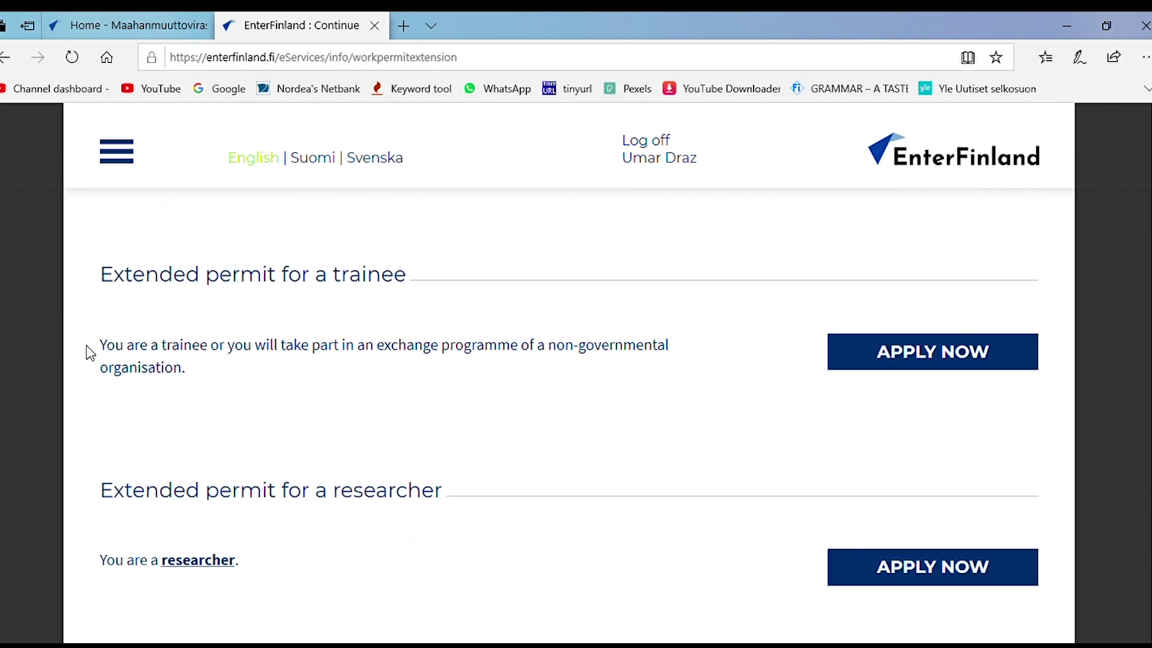
scroll(336, 393, down, 1)
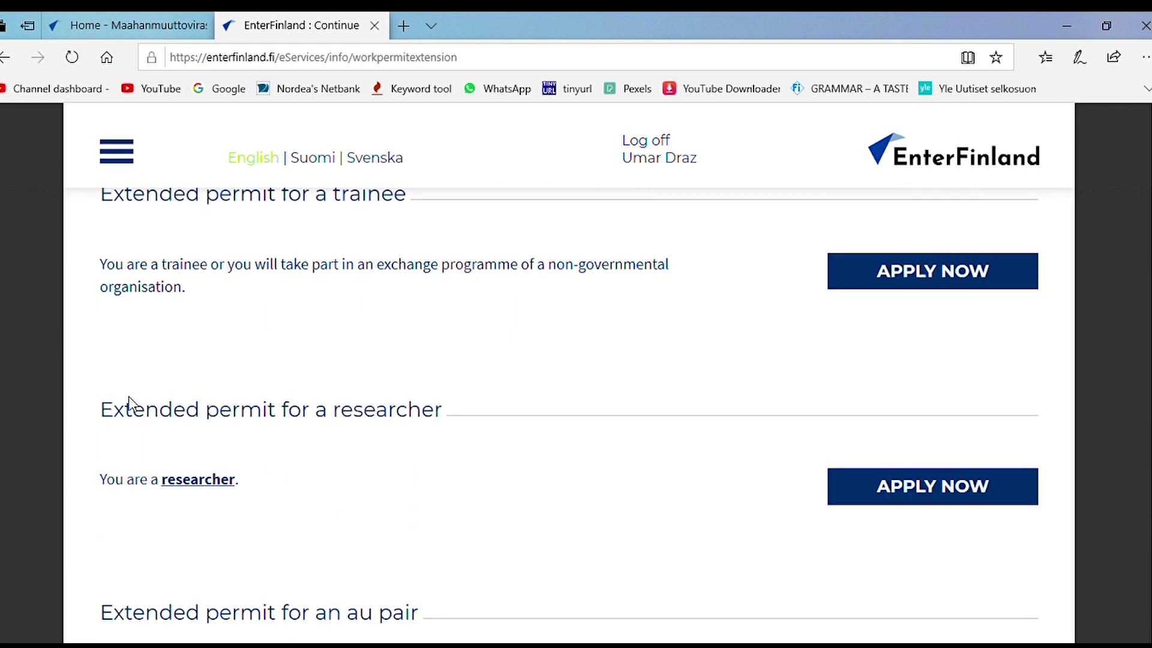
scroll(242, 471, down, 4)
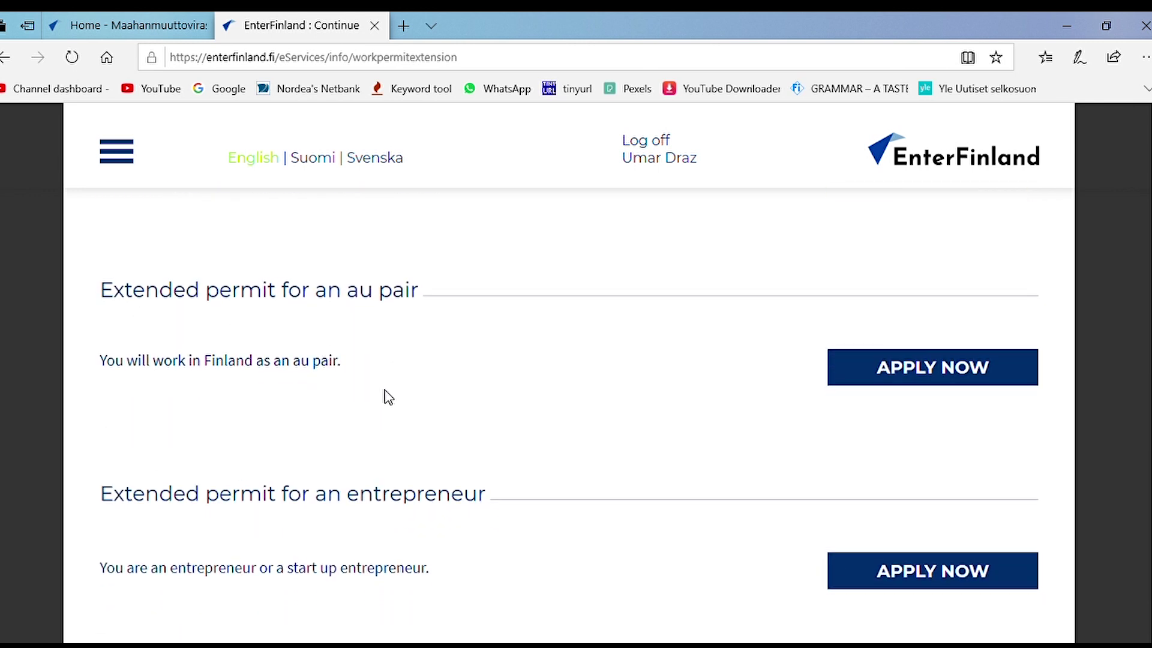
scroll(240, 441, down, 2)
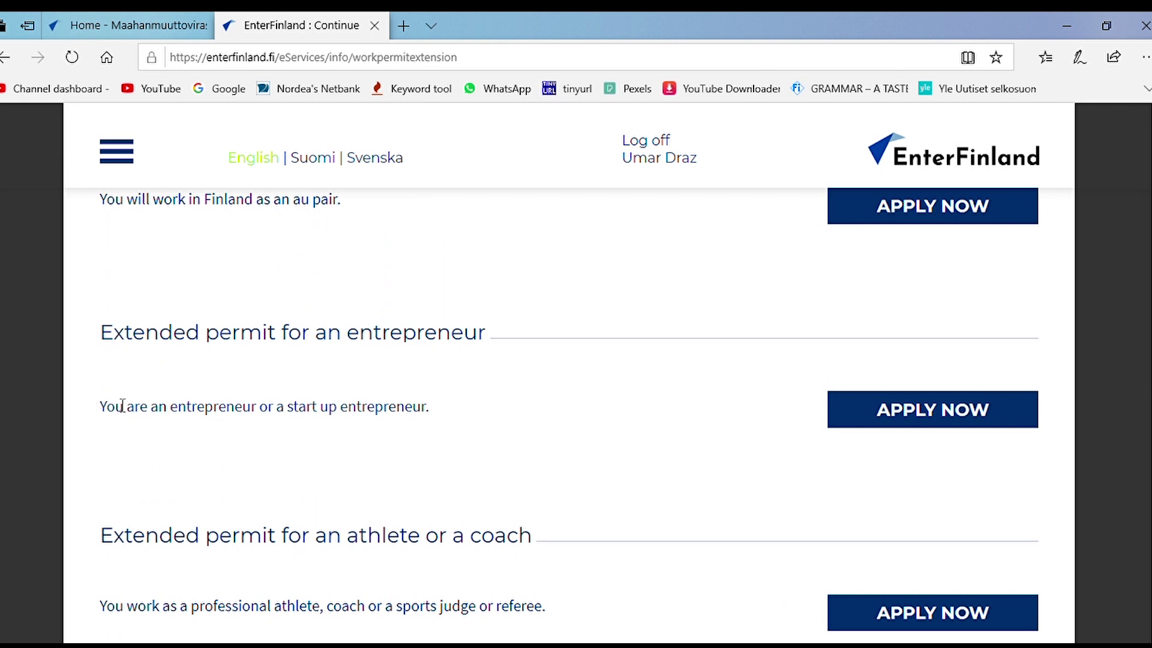
scroll(300, 414, down, 2)
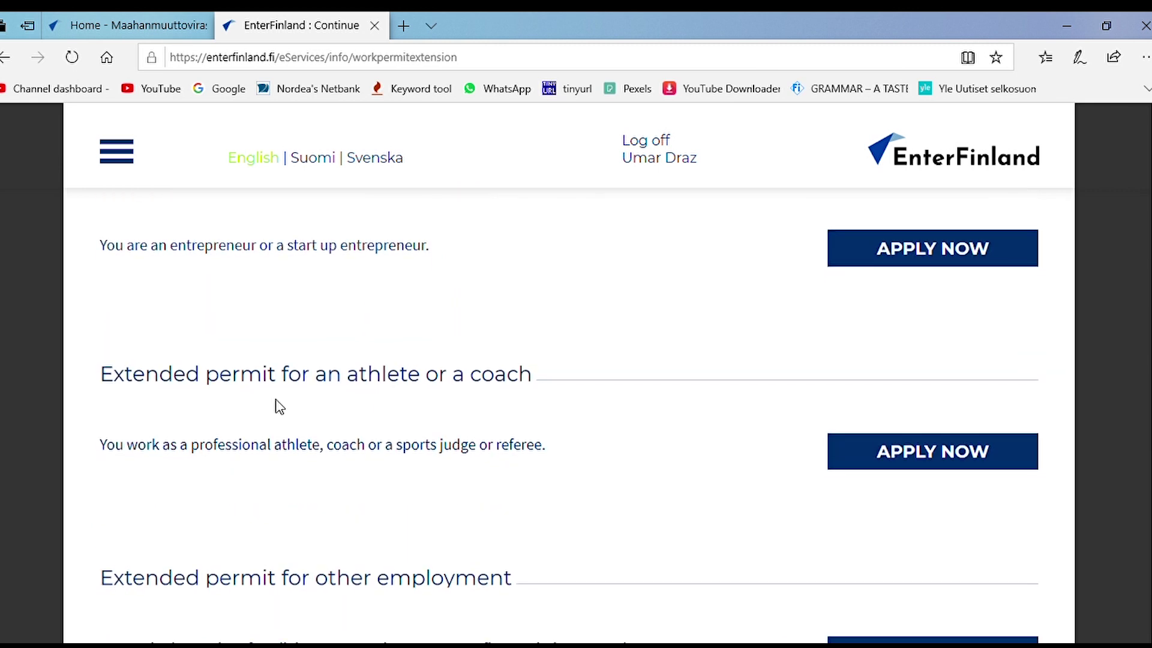
scroll(294, 384, down, 1)
scroll(292, 384, down, 3)
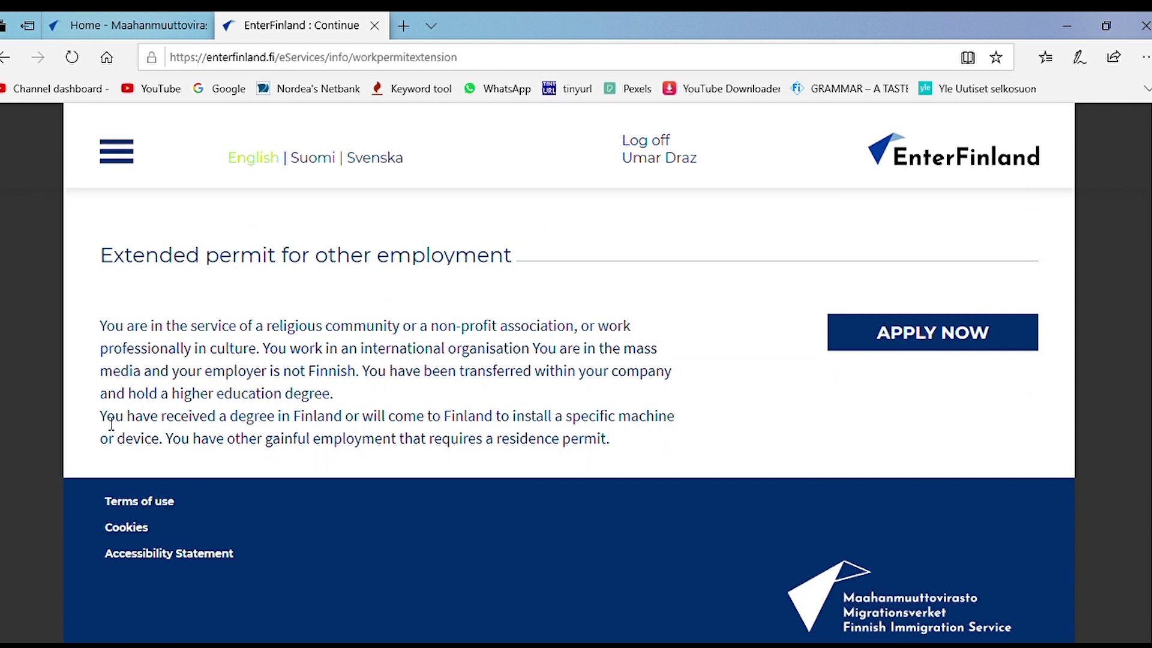
drag(101, 420, 347, 420)
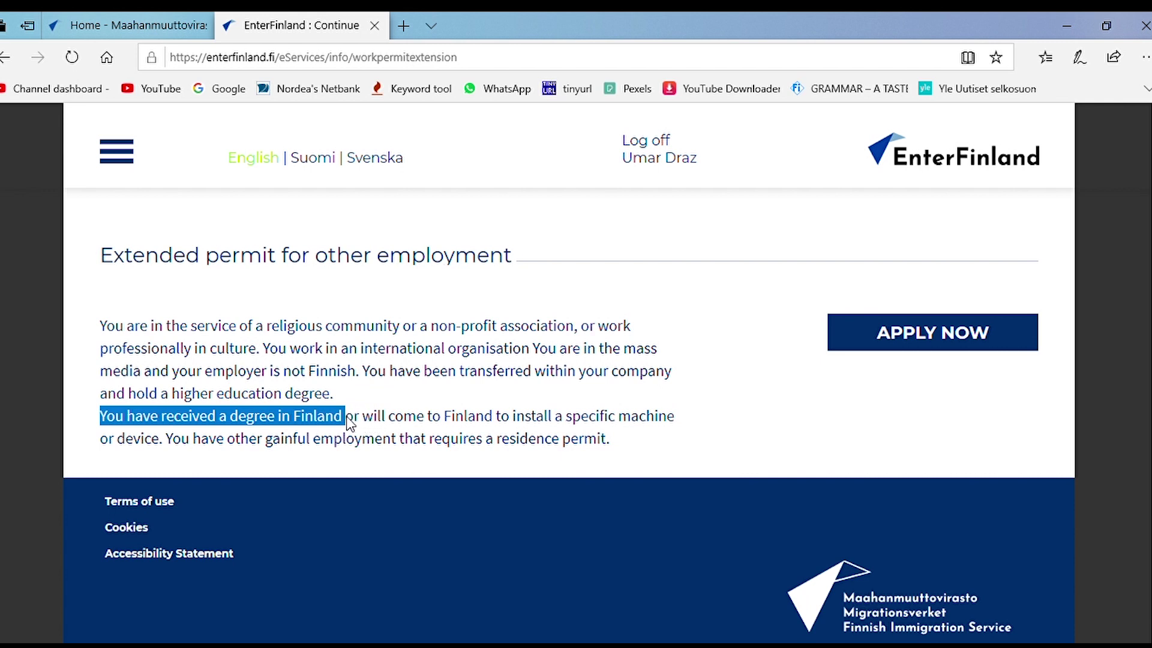
drag(349, 423, 630, 463)
scroll(618, 444, up, 5)
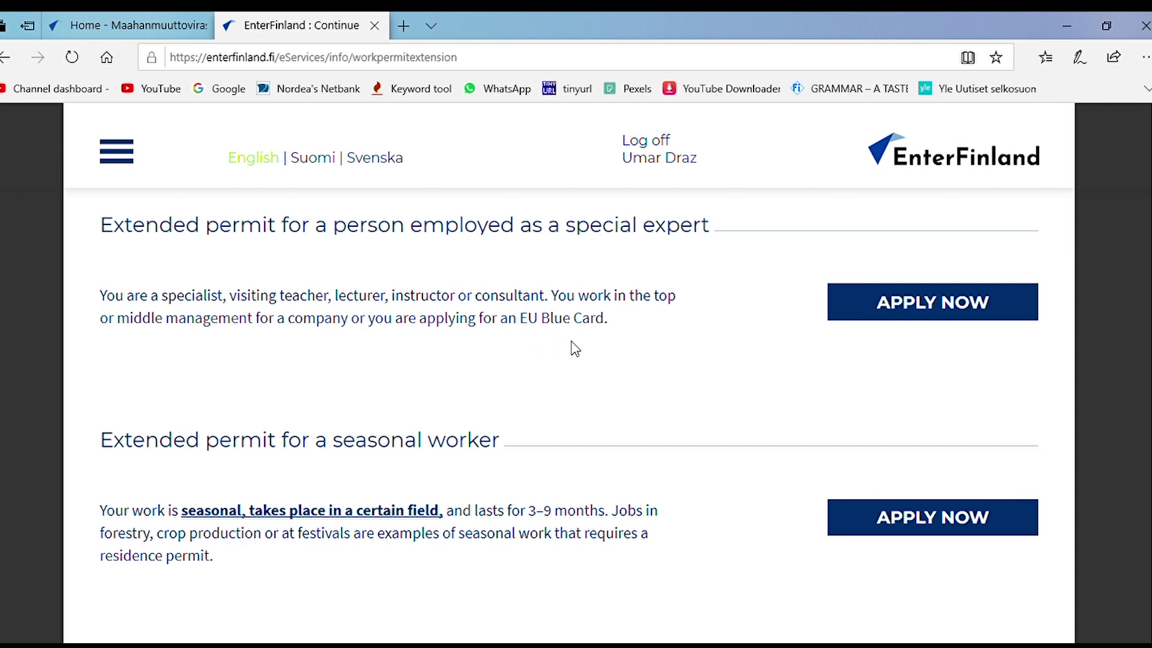
scroll(575, 348, down, 4)
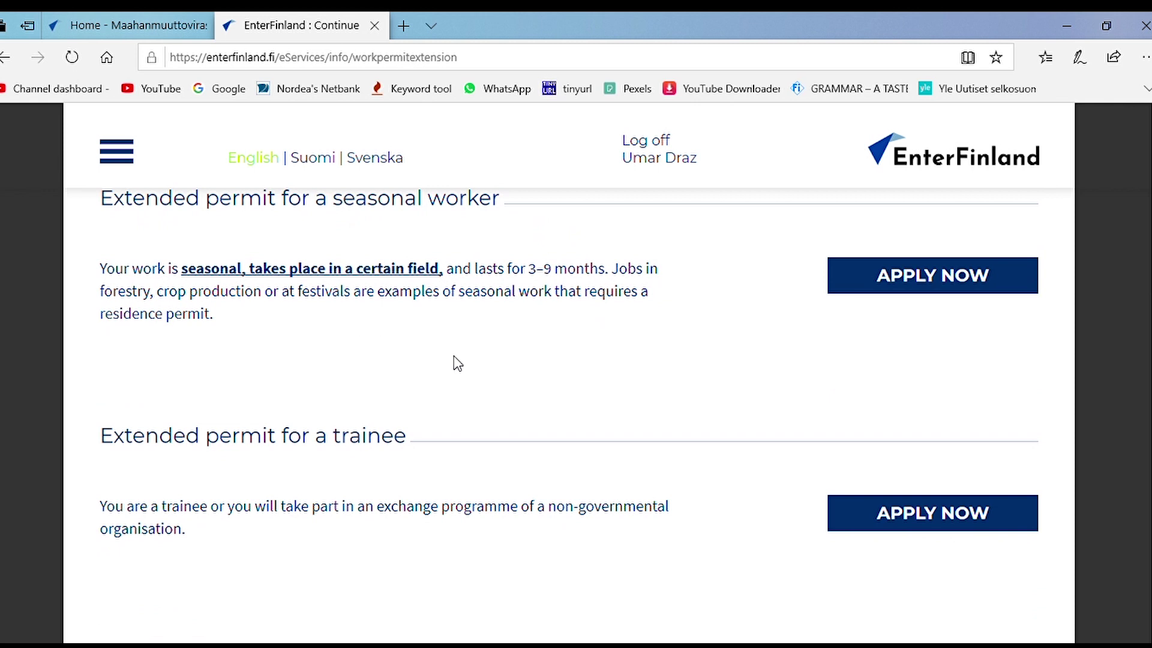
scroll(319, 418, down, 3)
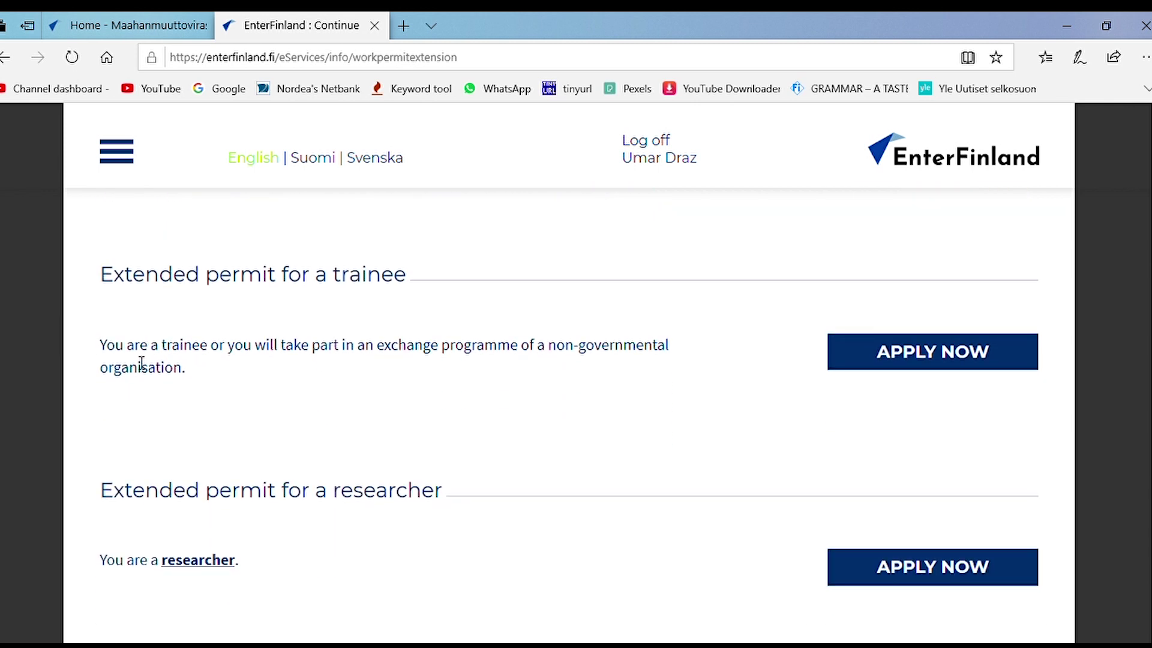
scroll(340, 391, down, 2)
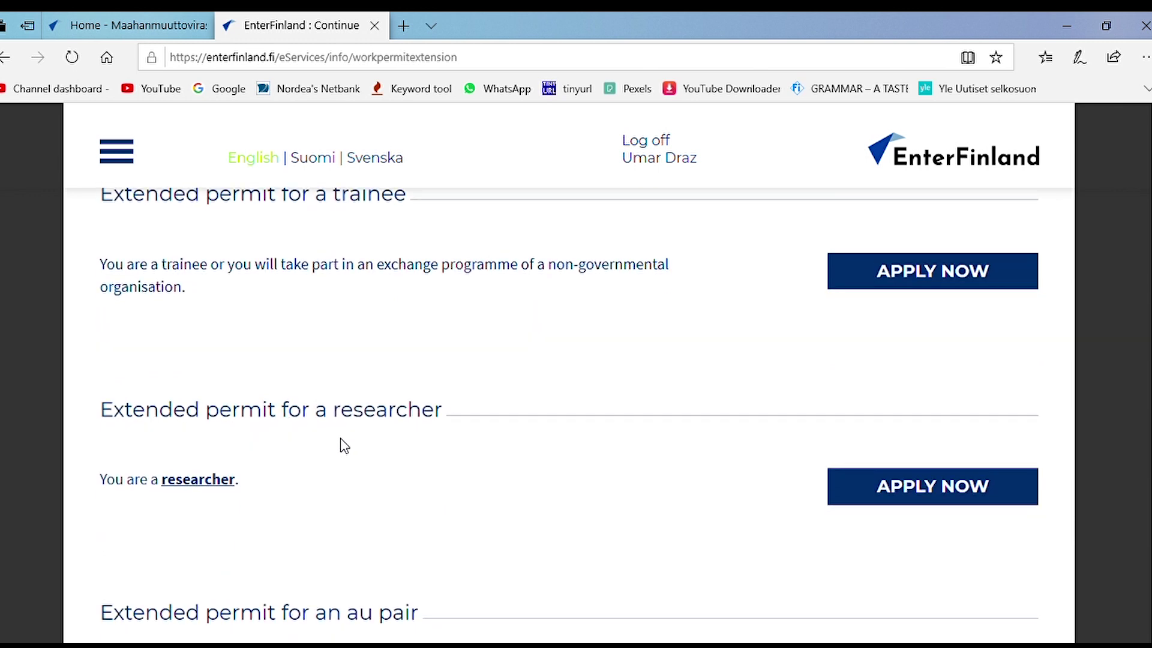
scroll(252, 476, down, 5)
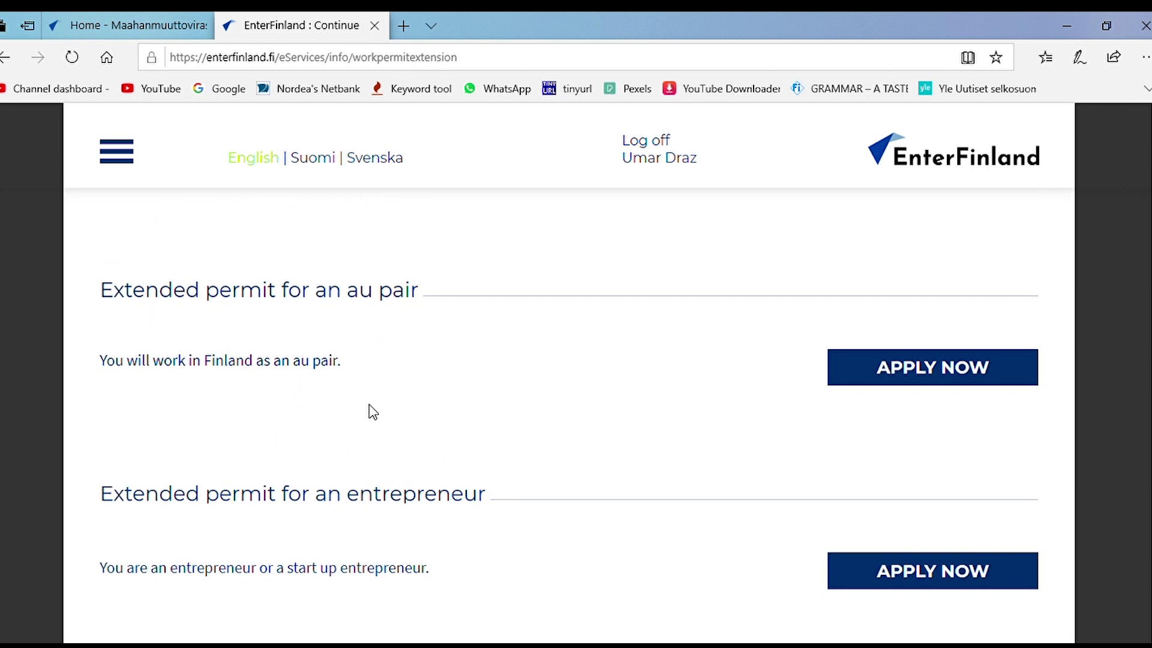
scroll(234, 442, down, 3)
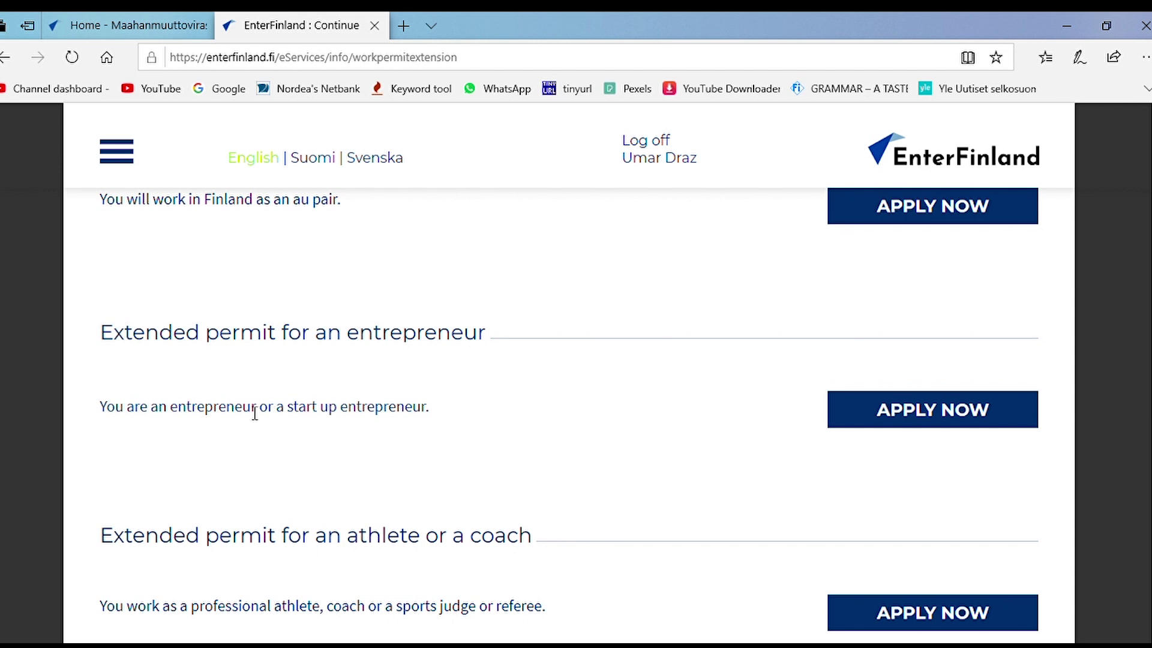
scroll(258, 414, down, 3)
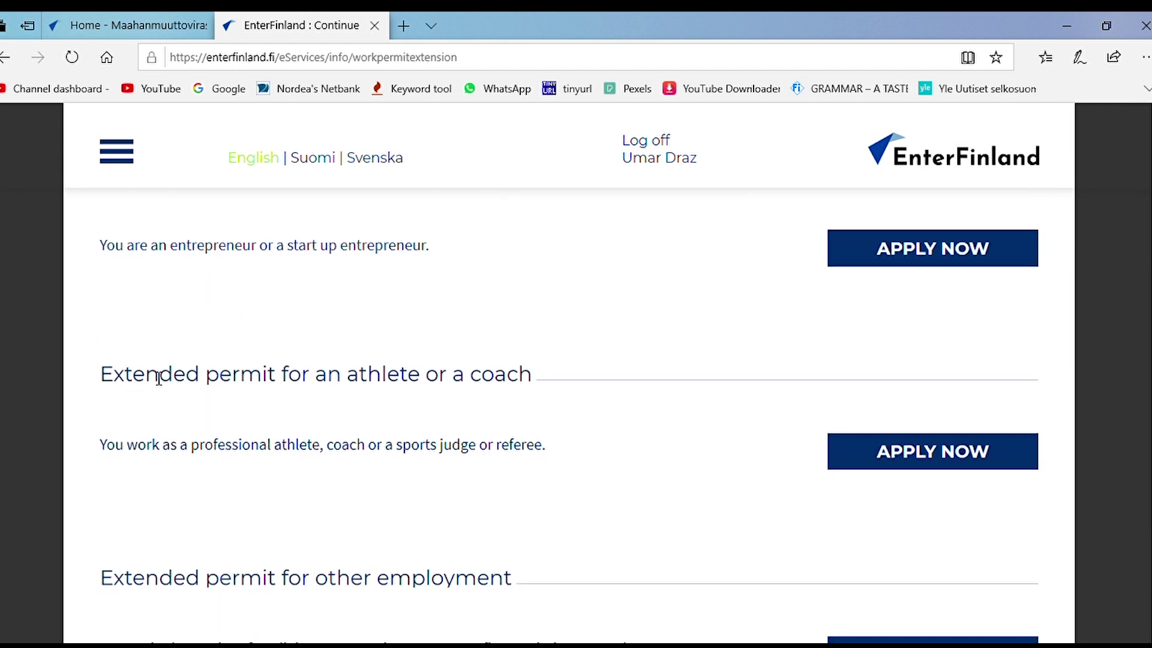
scroll(243, 386, down, 1)
scroll(293, 379, down, 3)
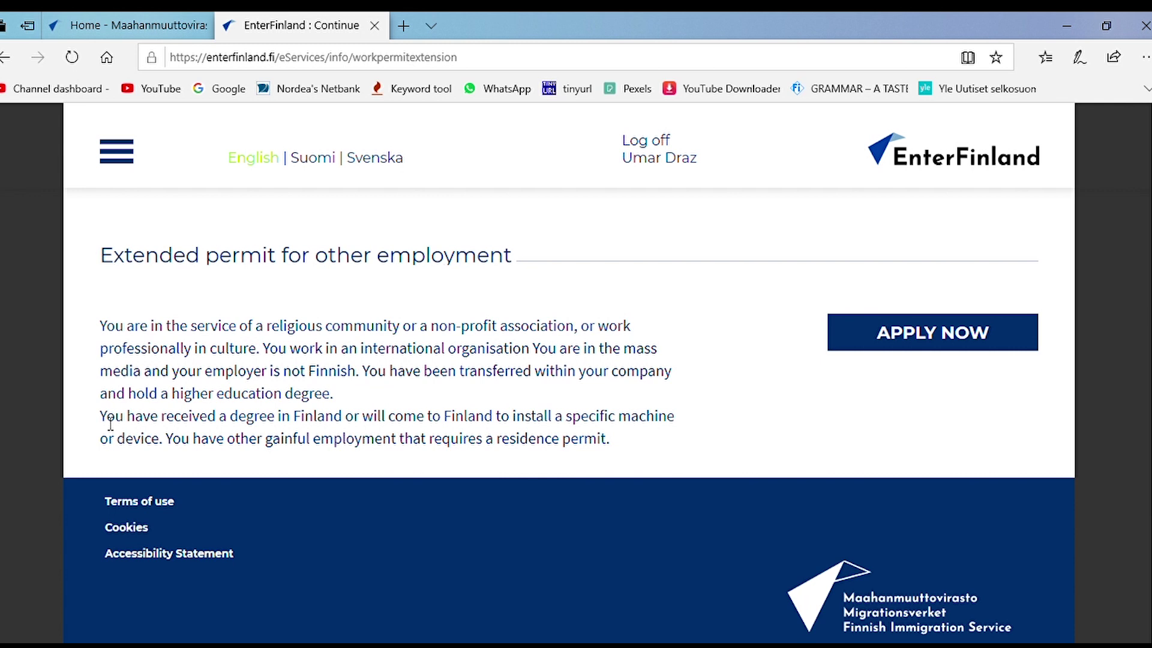
Step: Highlight the Finnish degree sentence, then apply for the extended permit for other employment
drag(100, 420, 350, 424)
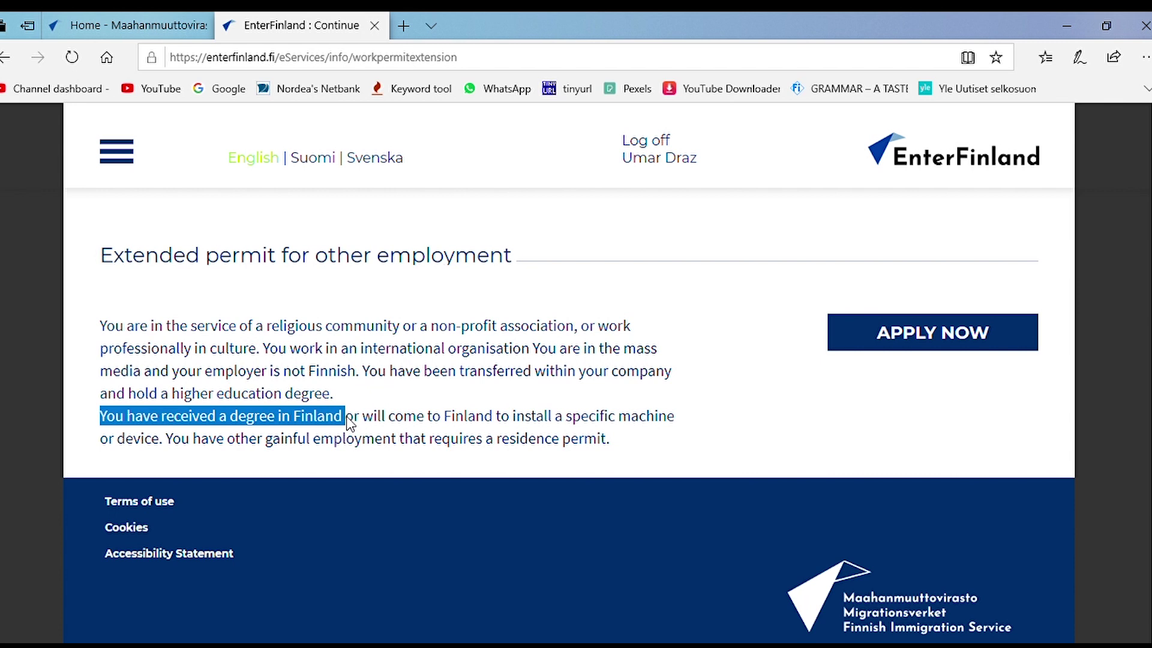
drag(350, 423, 594, 467)
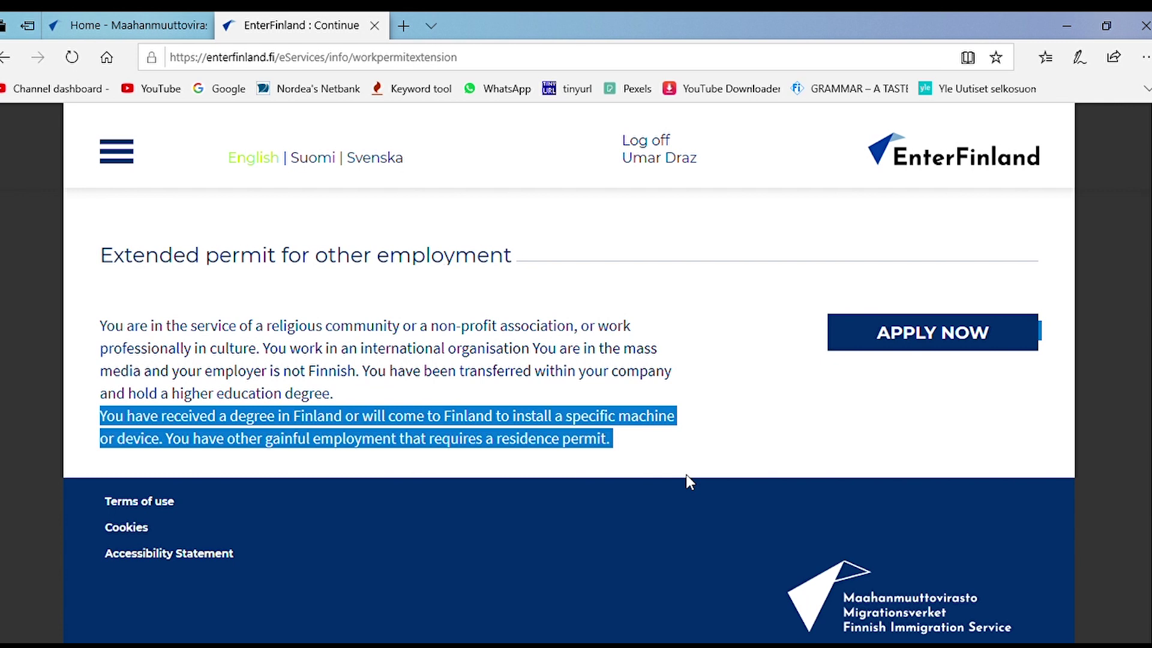
click(685, 474)
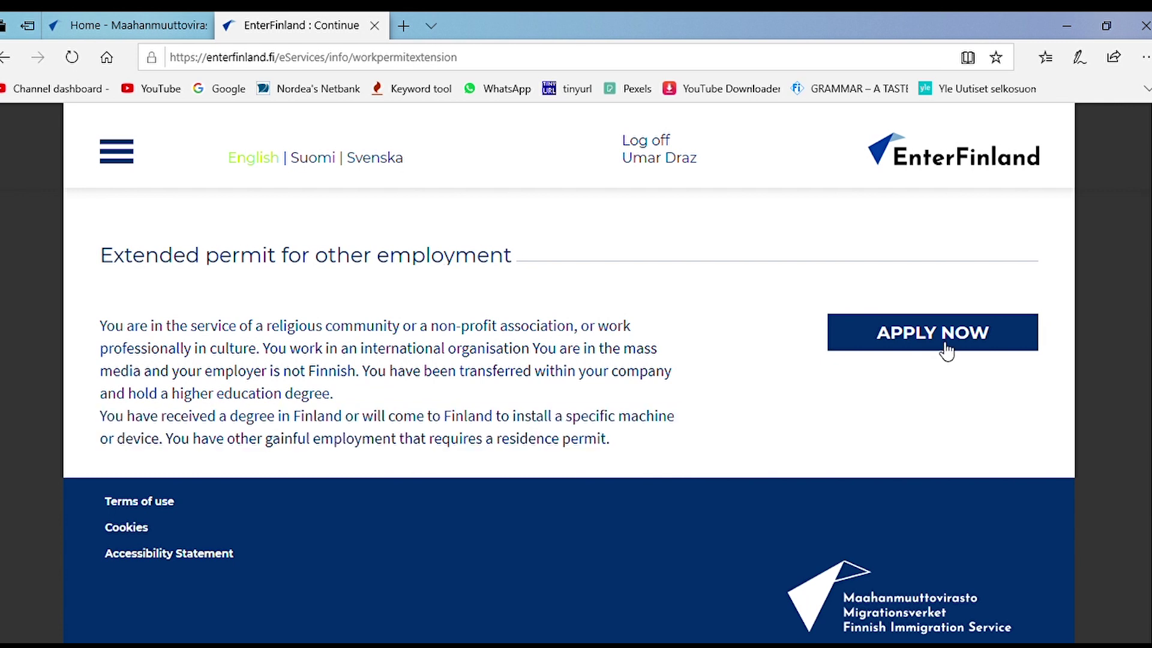
click(947, 345)
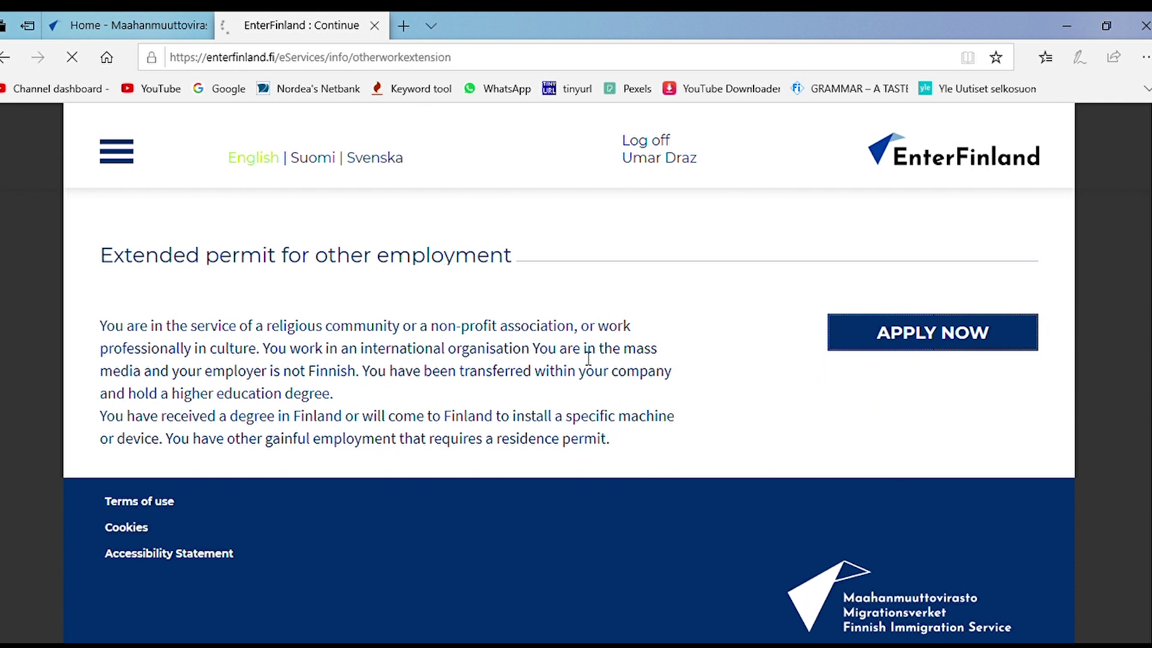
scroll(568, 353, down, 5)
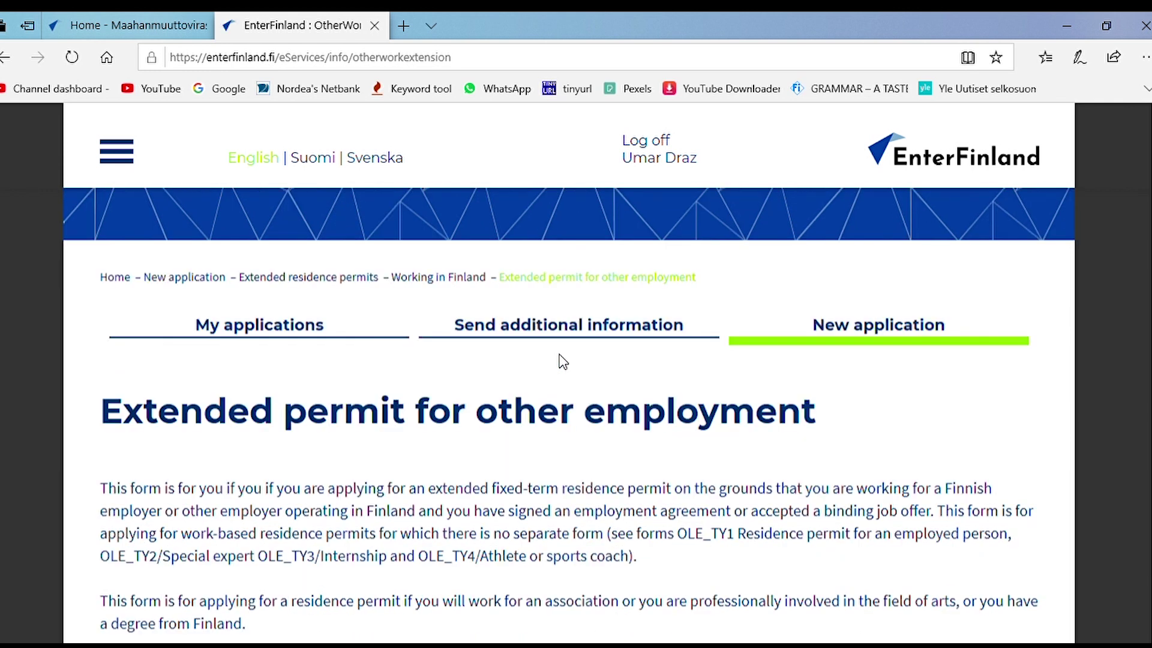
scroll(560, 306, down, 3)
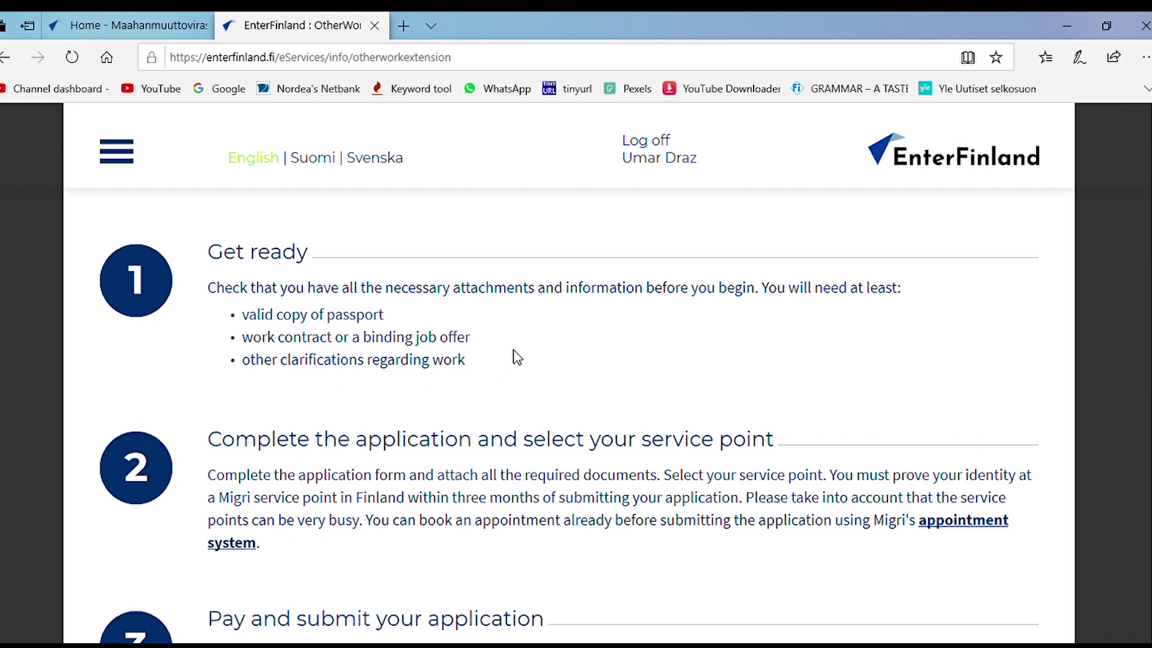
scroll(521, 355, down, 3)
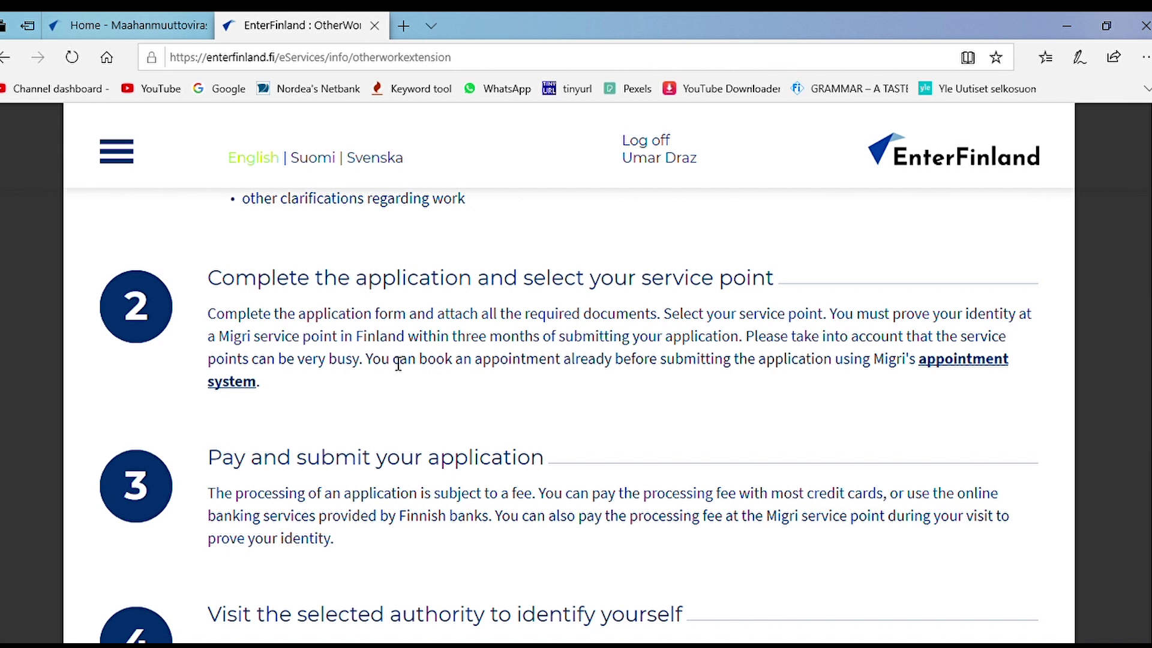
Step: Open the new application form under 'Create a new application' via GO TO FORM
scroll(399, 364, down, 3)
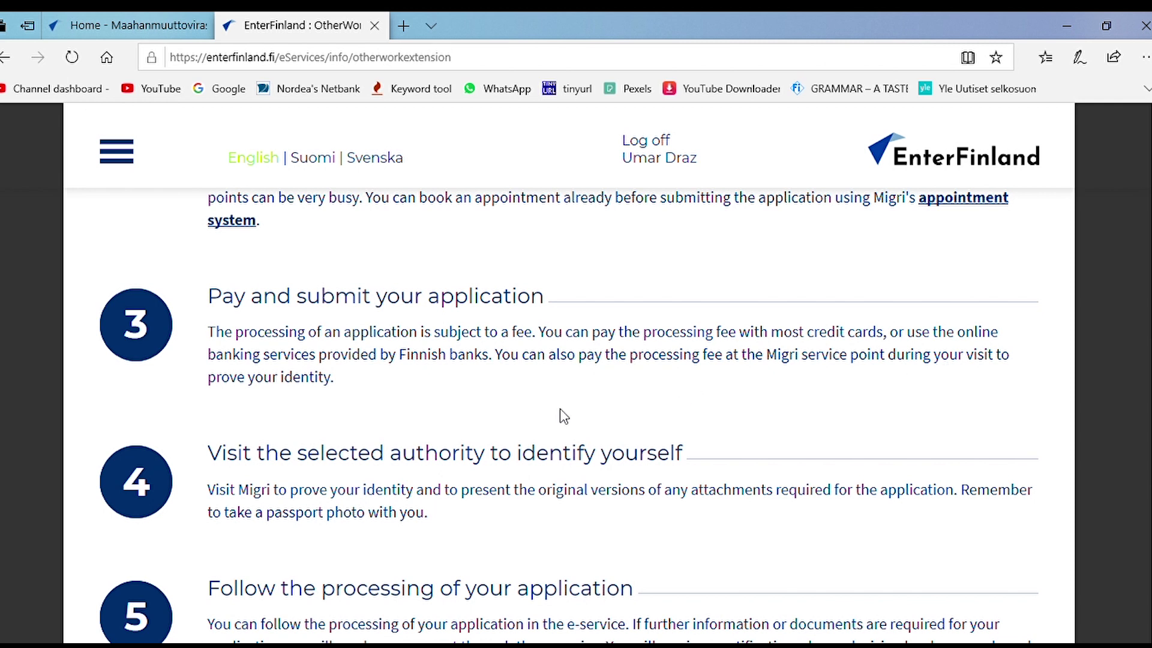
scroll(476, 443, down, 3)
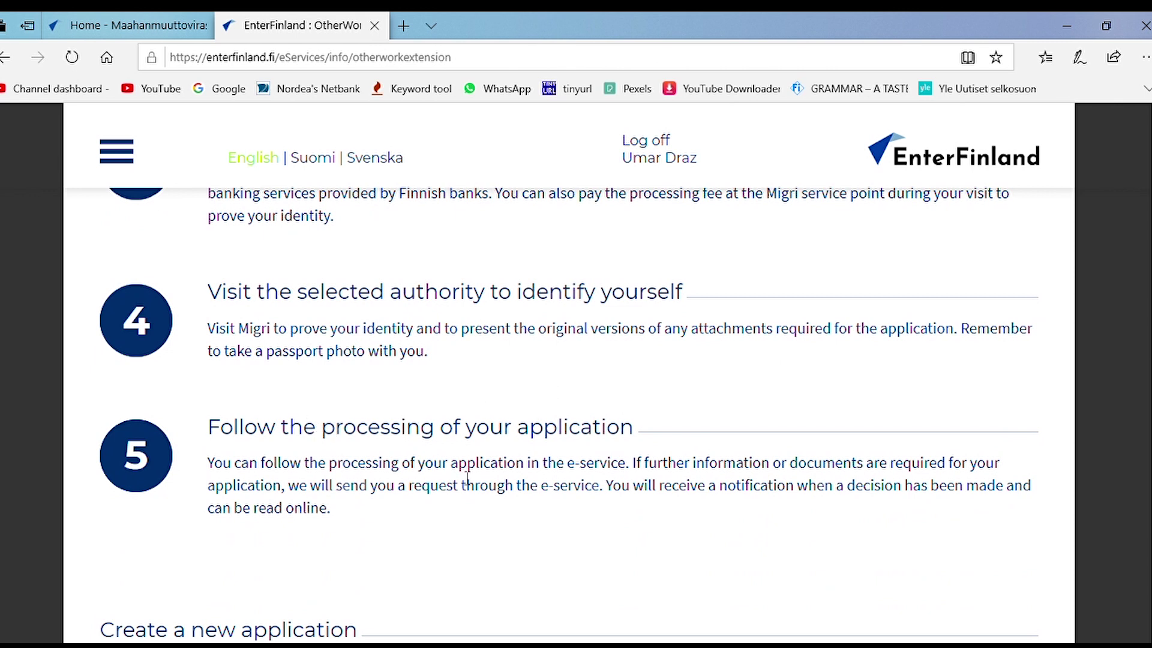
scroll(573, 493, up, 4)
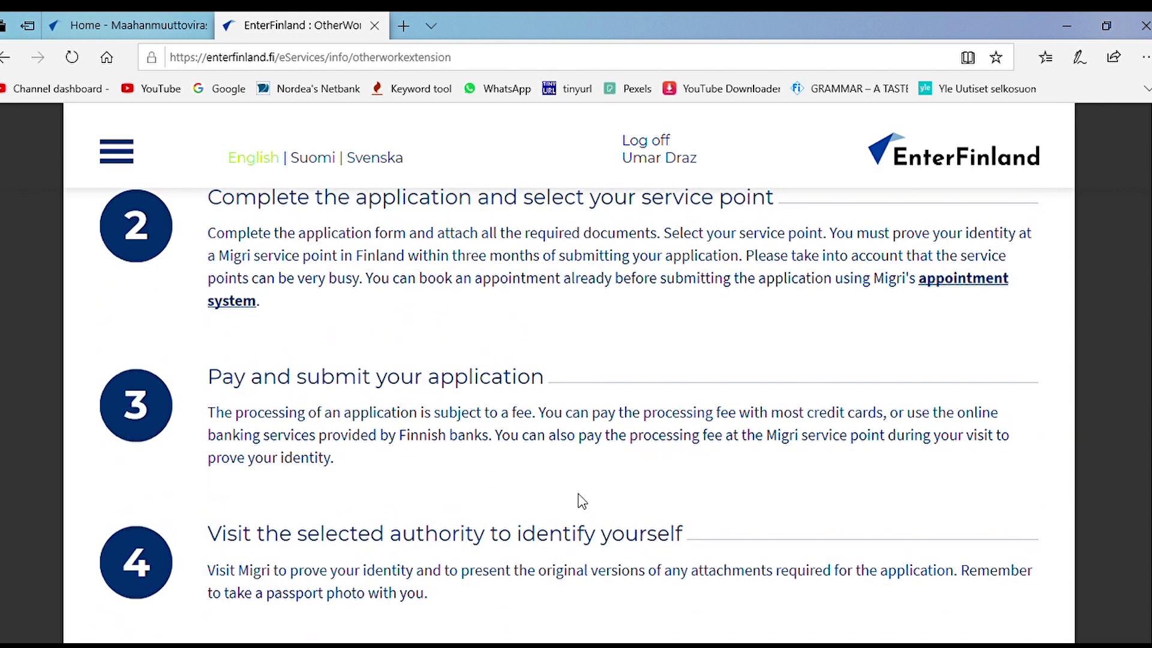
scroll(584, 503, up, 1)
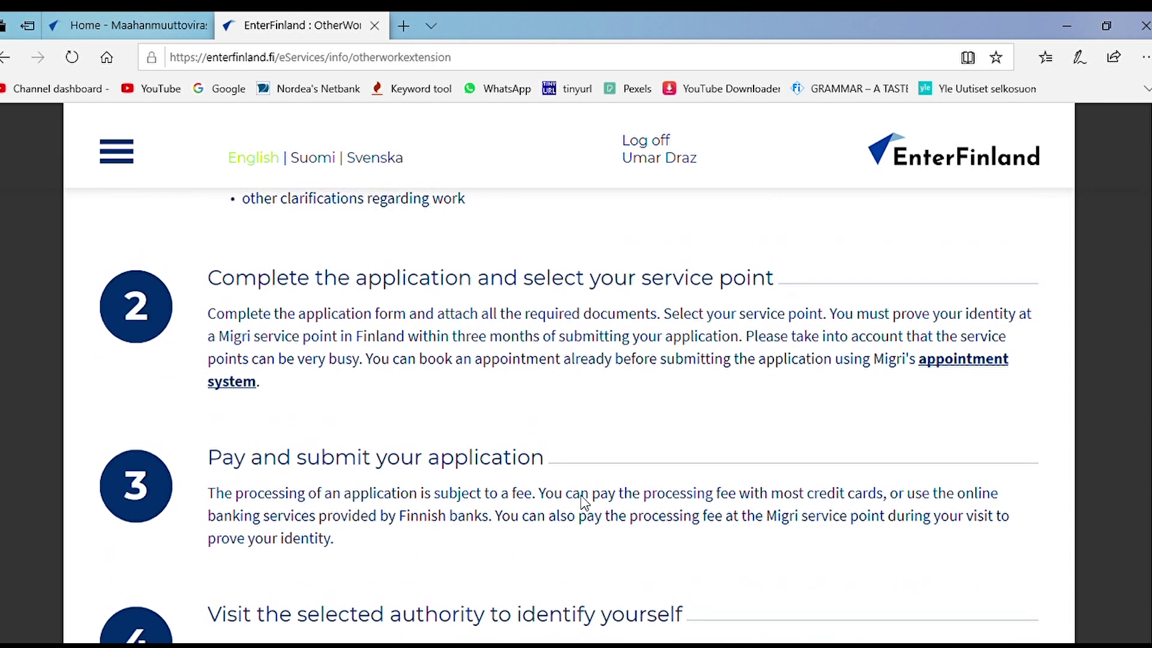
scroll(583, 501, down, 5)
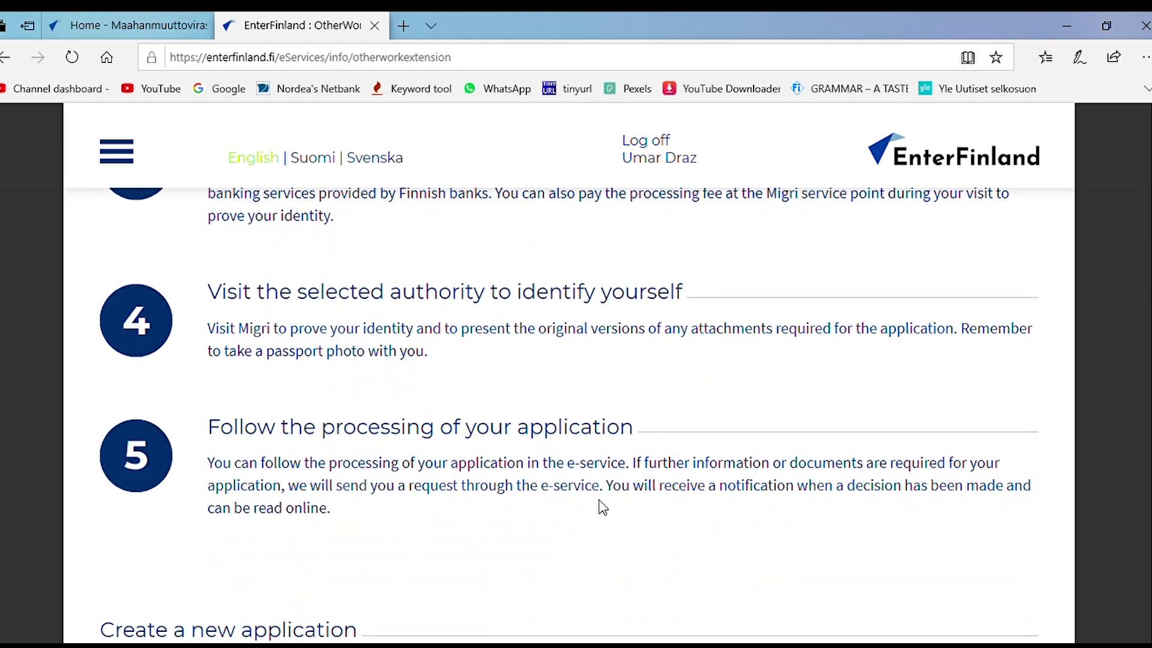
scroll(603, 507, down, 4)
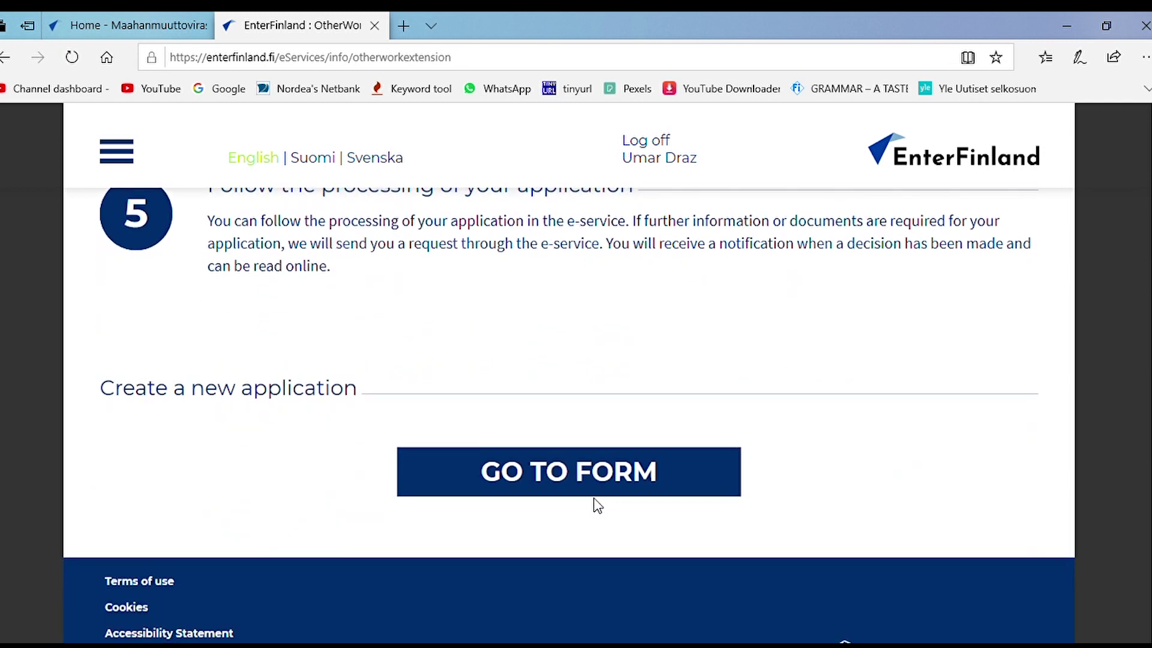
click(591, 495)
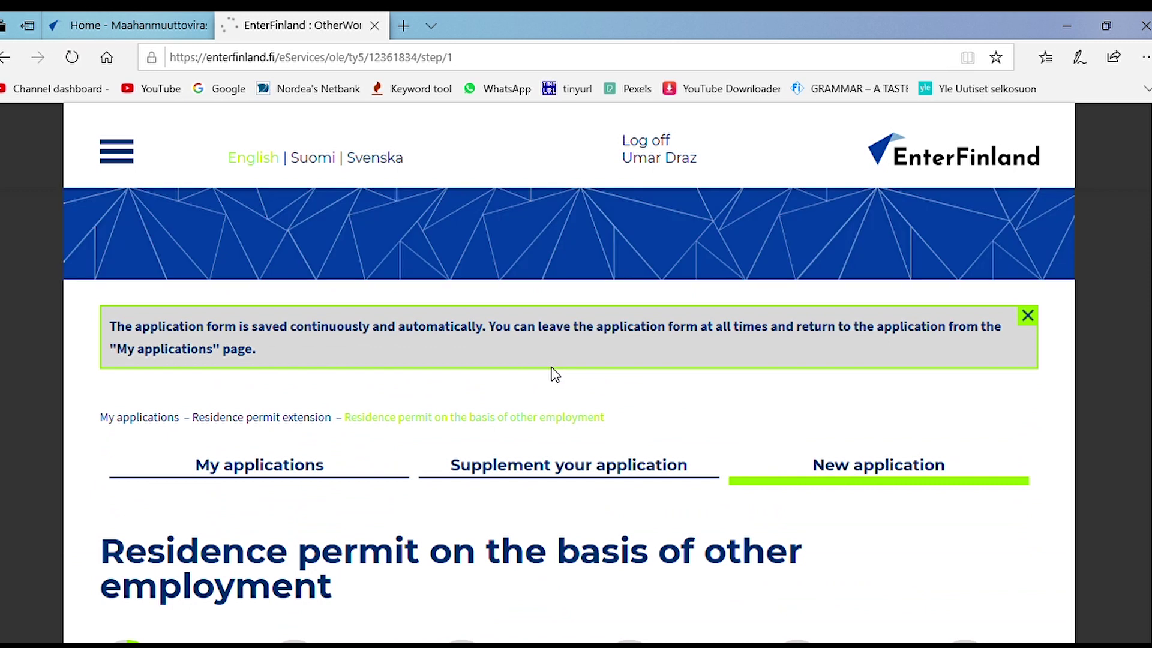
Step: Set country of birth to Pakistan and place of birth to Lahore
scroll(552, 367, down, 5)
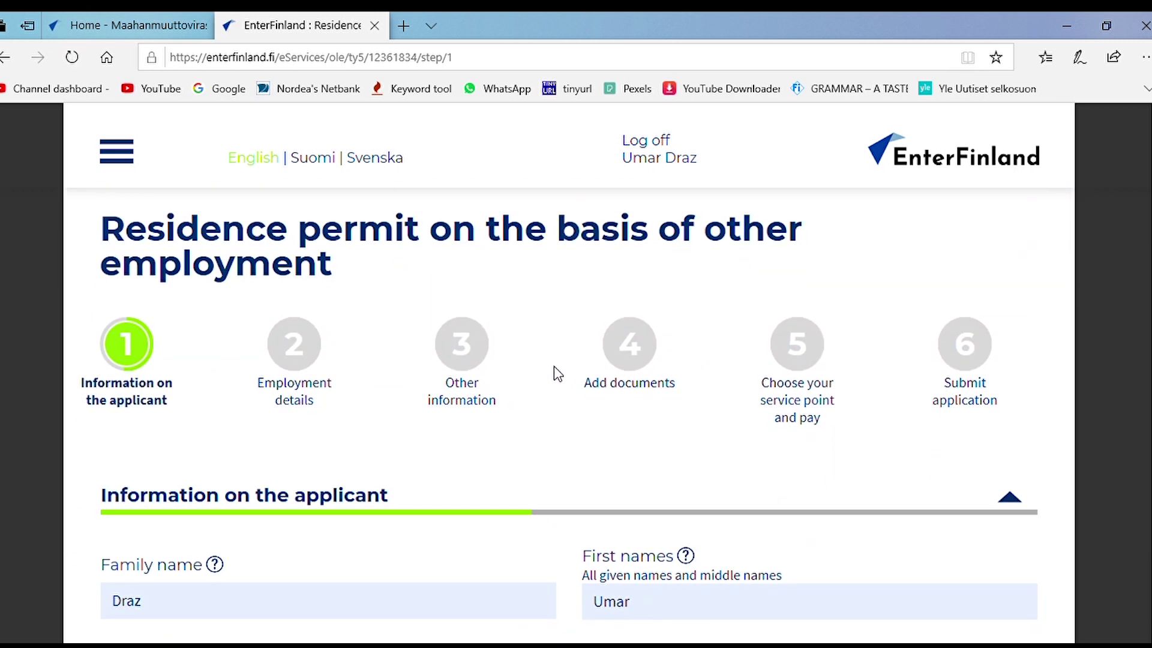
scroll(553, 366, down, 2)
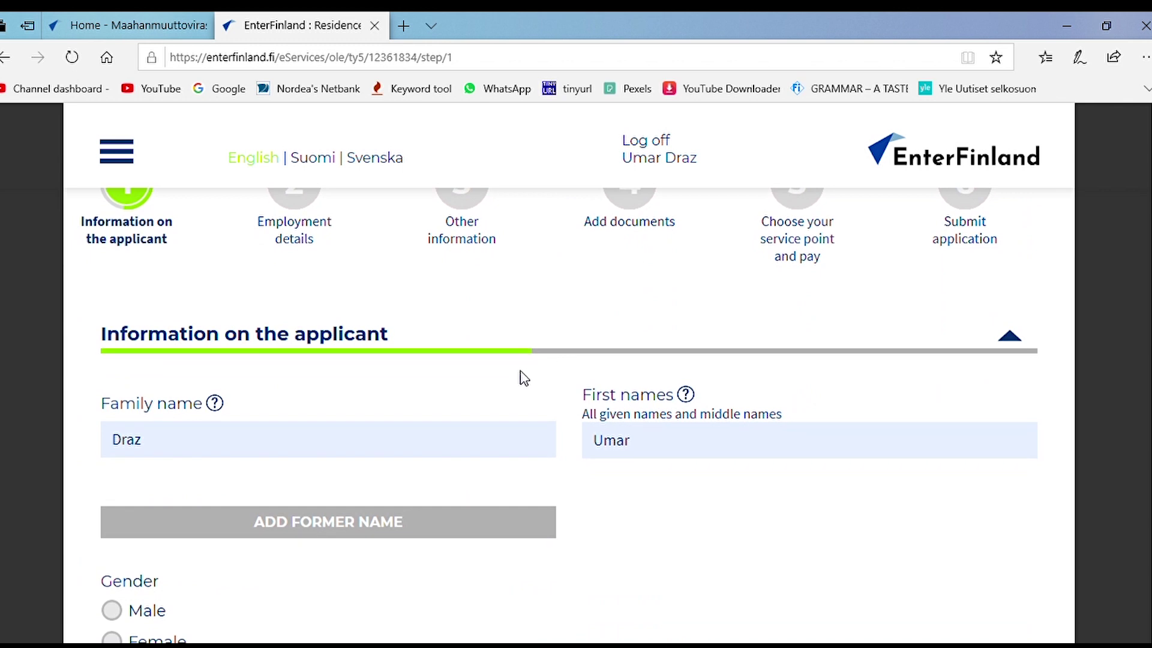
scroll(528, 375, down, 3)
scroll(533, 374, down, 2)
click(111, 292)
scroll(446, 300, down, 3)
click(466, 288)
text(pak)
click(412, 316)
click(643, 288)
text(Lahore)
Step: Set current citizenship to Pakistan and mother tongue to Panjabi
click(398, 395)
text(paki)
click(420, 427)
scroll(589, 424, down, 4)
click(466, 324)
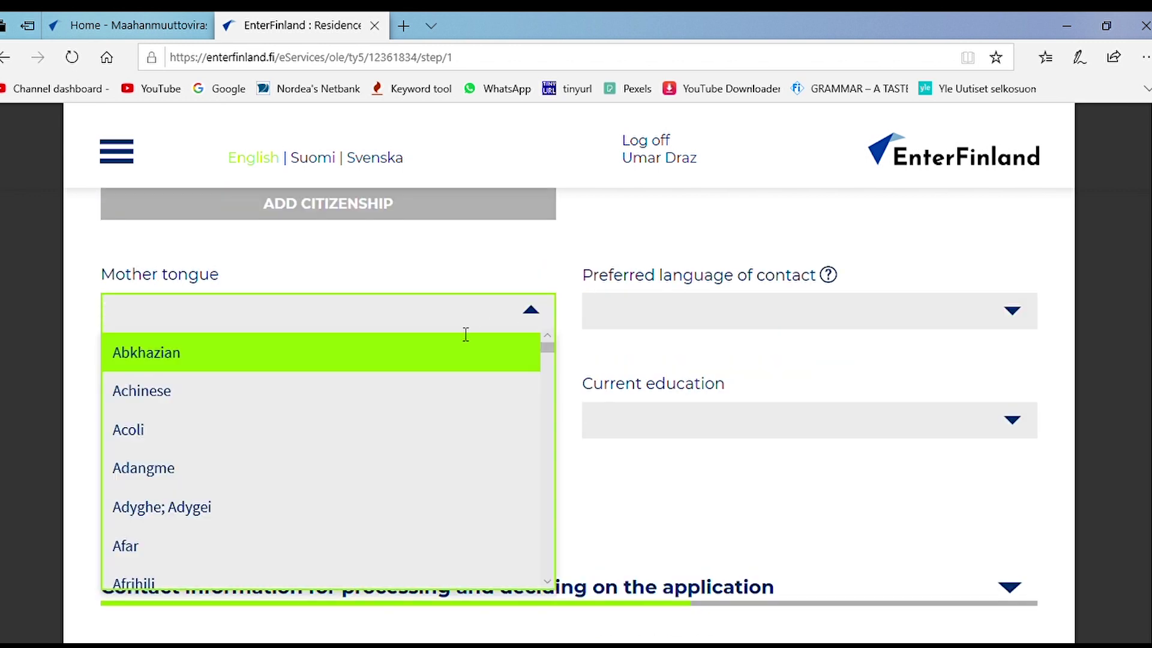
text(pun)
click(428, 352)
Step: Choose English as contact language and University degree as current education
click(679, 311)
click(624, 350)
scroll(496, 456, down, 3)
click(654, 259)
click(645, 456)
click(258, 340)
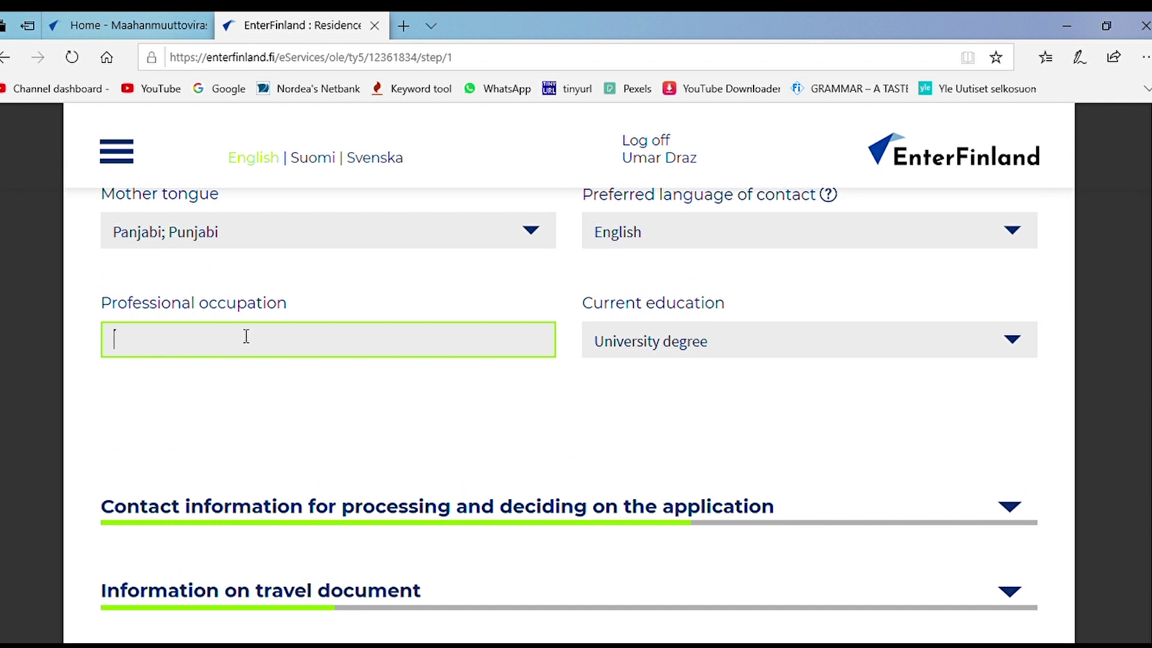
Step: Enter 'Service Officer - Cleaning' as the professional occupation
text(Service Officer - Cleaning)
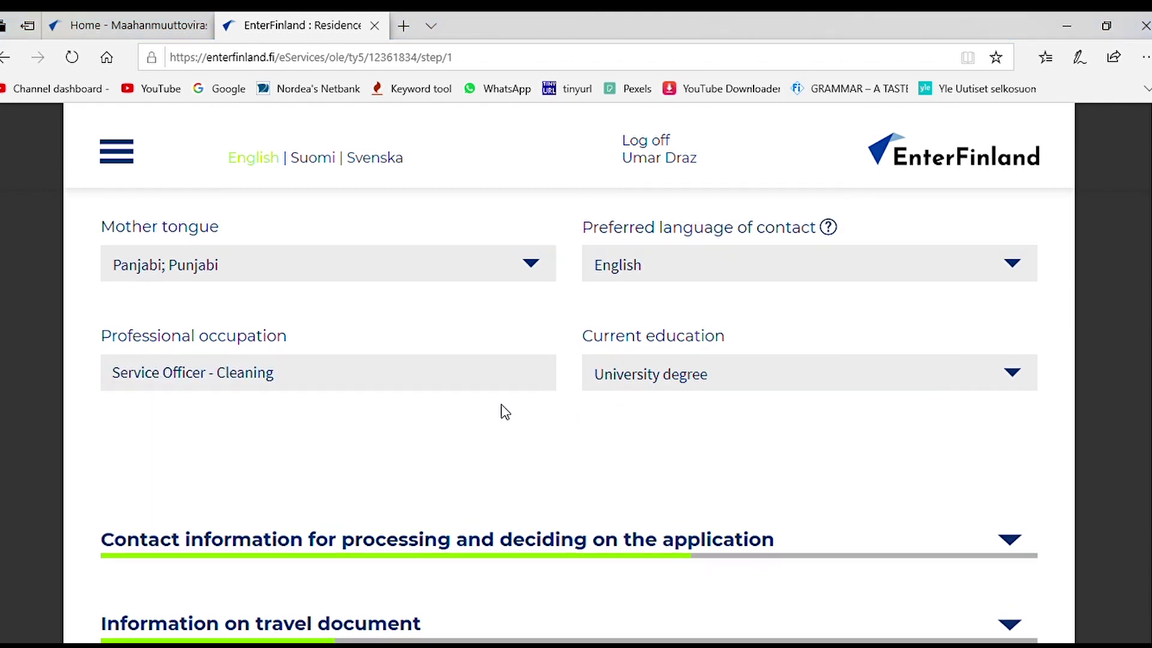
scroll(501, 412, down, 3)
click(1023, 310)
Step: Type and then clear the street address, and collapse the Contact information section
click(297, 425)
key(Tab)
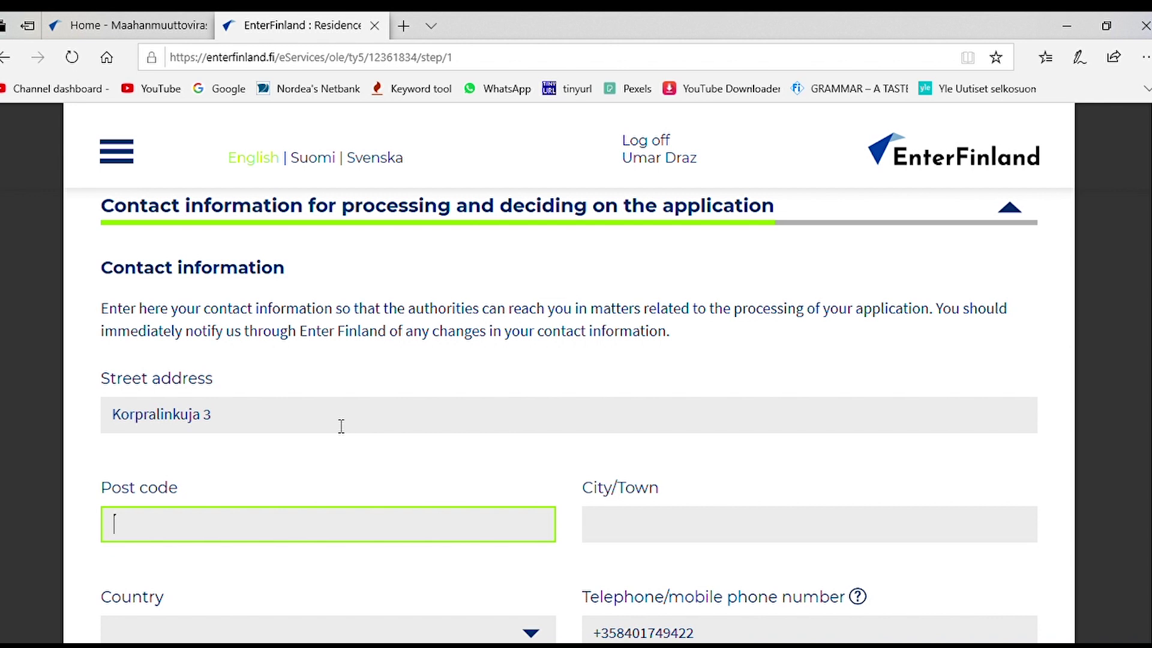
click(297, 425)
text(3333333333333333333333333333333333333333)
key(BackSpace)
key(BackSpace)
key(BackSpace)
key(BackSpace)
key(BackSpace)
key(BackSpace)
key(BackSpace)
key(BackSpace)
key(BackSpace)
key(BackSpace)
key(BackSpace)
key(BackSpace)
key(BackSpace)
key(BackSpace)
key(BackSpace)
key(BackSpace)
key(BackSpace)
key(BackSpace)
key(BackSpace)
key(BackSpace)
key(BackSpace)
key(BackSpace)
key(BackSpace)
key(BackSpace)
key(BackSpace)
key(BackSpace)
key(BackSpace)
key(BackSpace)
key(BackSpace)
key(BackSpace)
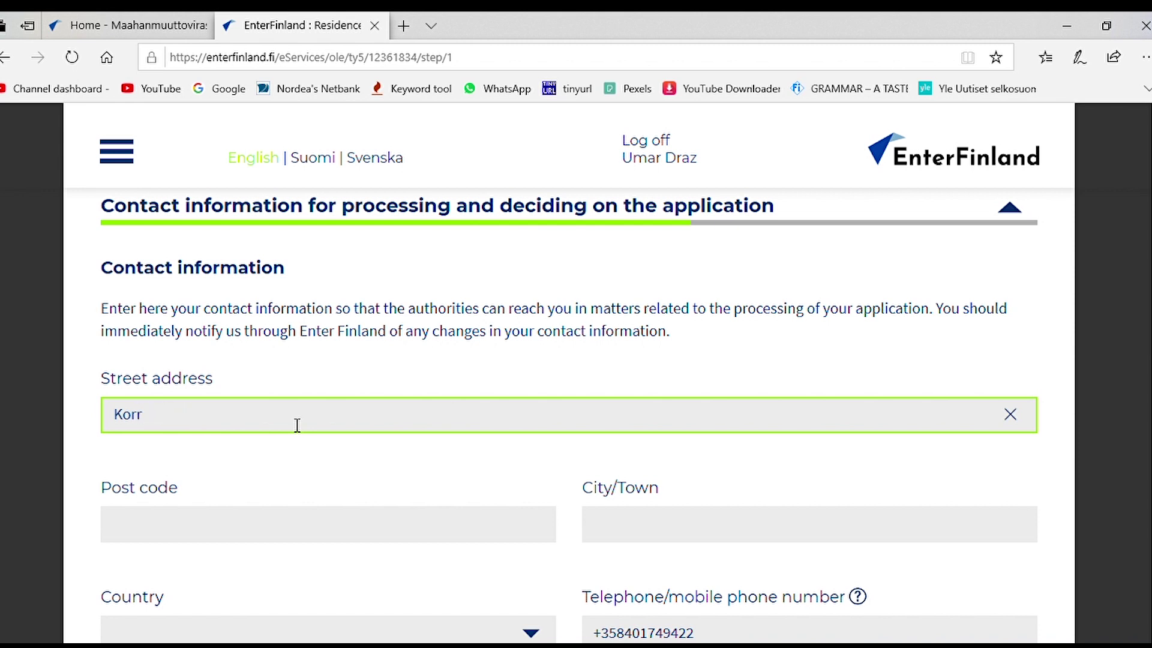
key(BackSpace)
key(BackSpace)
key(BackSpace)
key(BackSpace)
key(BackSpace)
click(1010, 207)
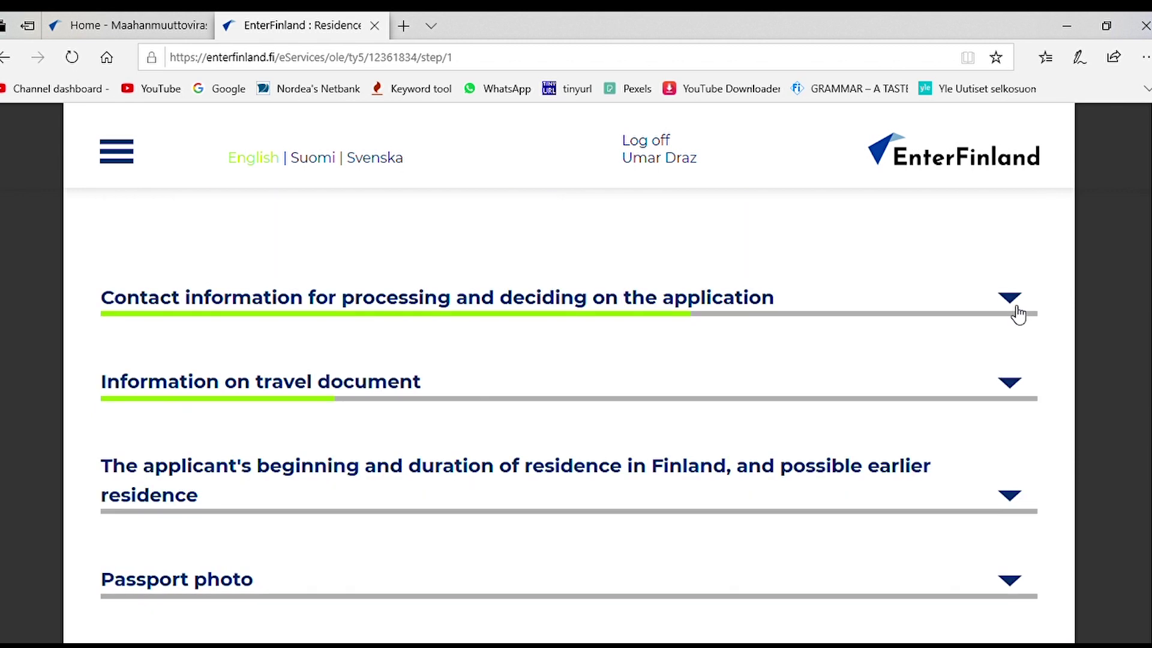
Step: Set the passport issue date to 04/04/2017 and expiry date to 04/04/2027
scroll(602, 378, up, 4)
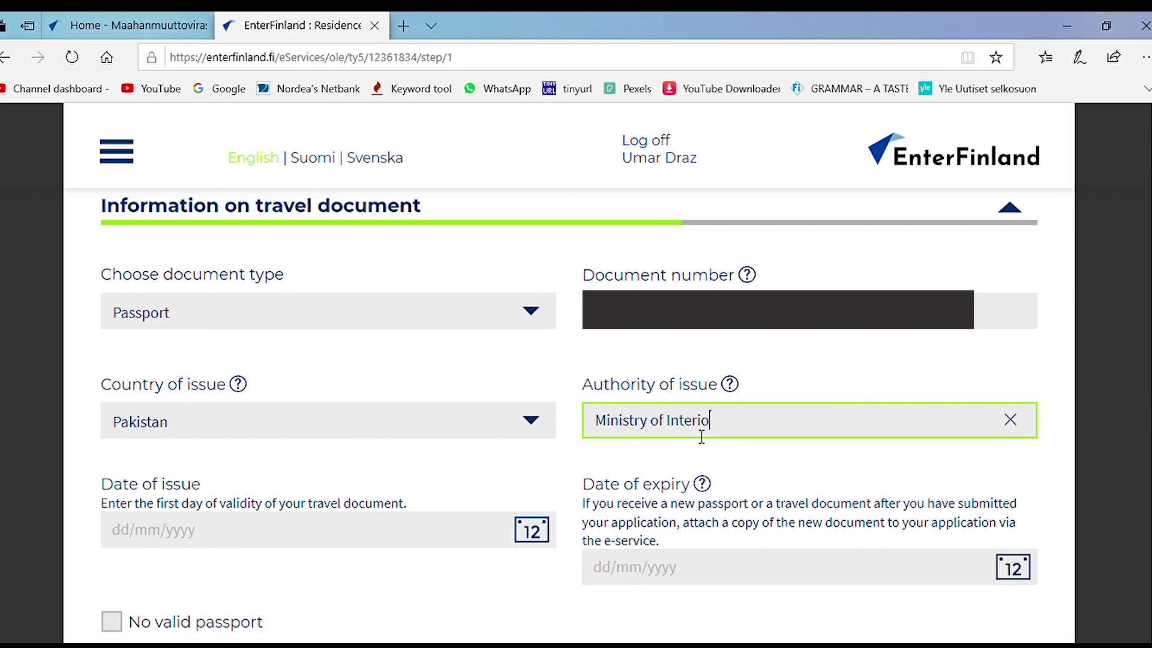
click(511, 471)
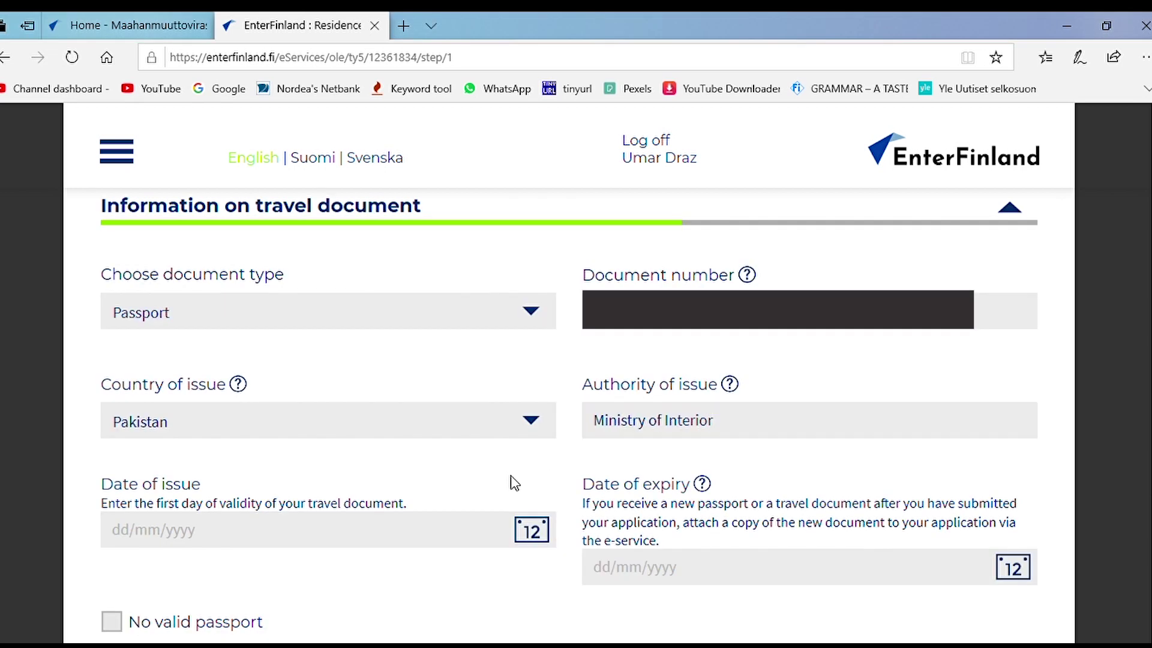
scroll(456, 491, down, 1)
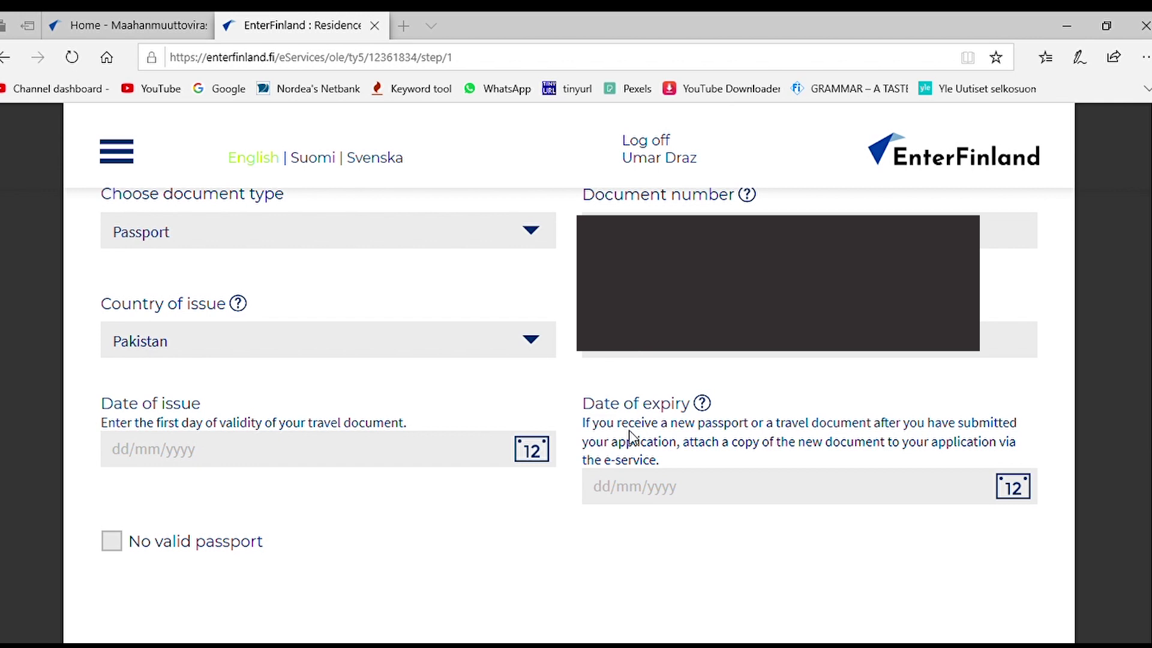
click(253, 461)
text(04/04/2017)
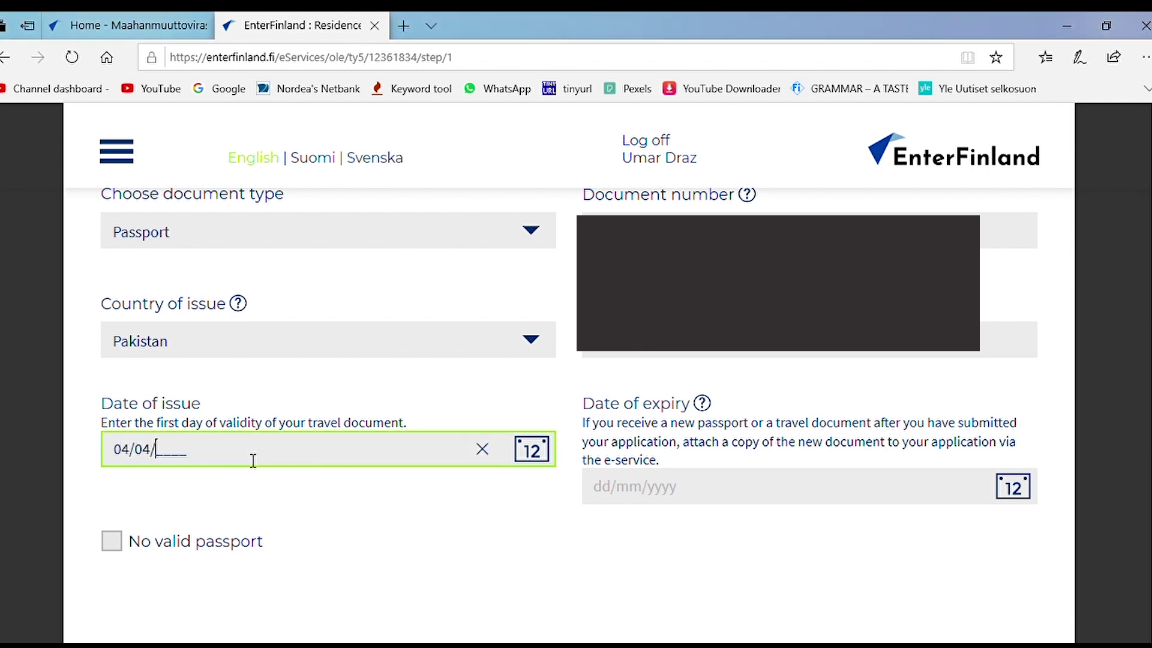
click(349, 567)
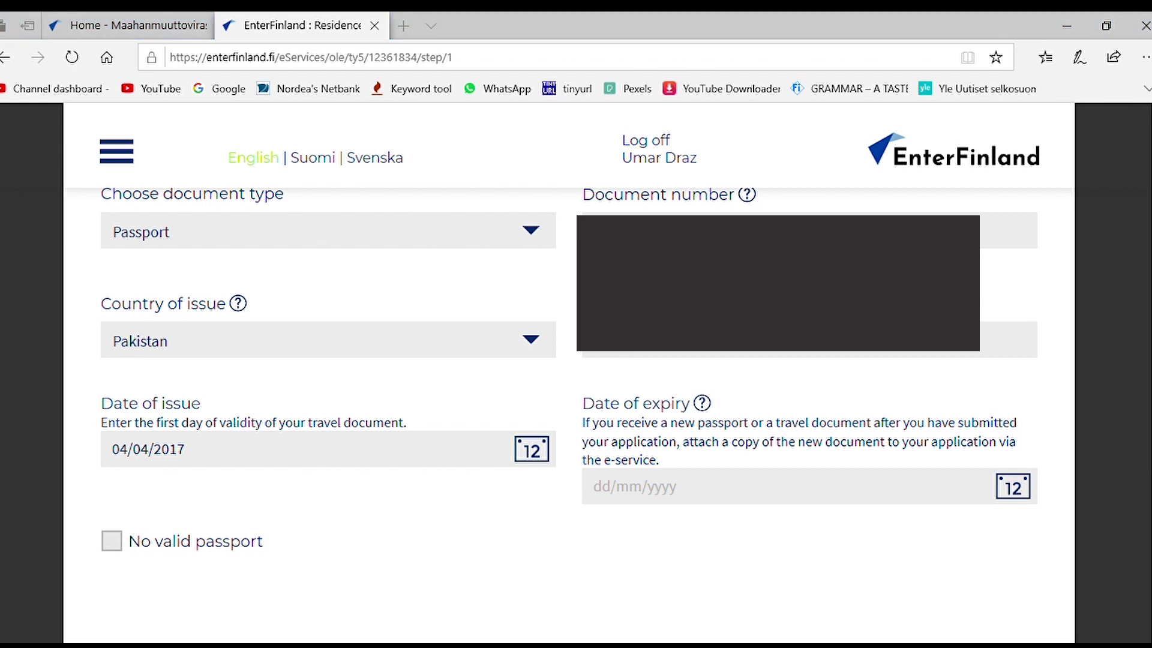
click(621, 491)
text(04/04/2027)
click(622, 561)
Step: Answer Yes to 'Are you already in Finland?' in the residence section
scroll(650, 355, down, 5)
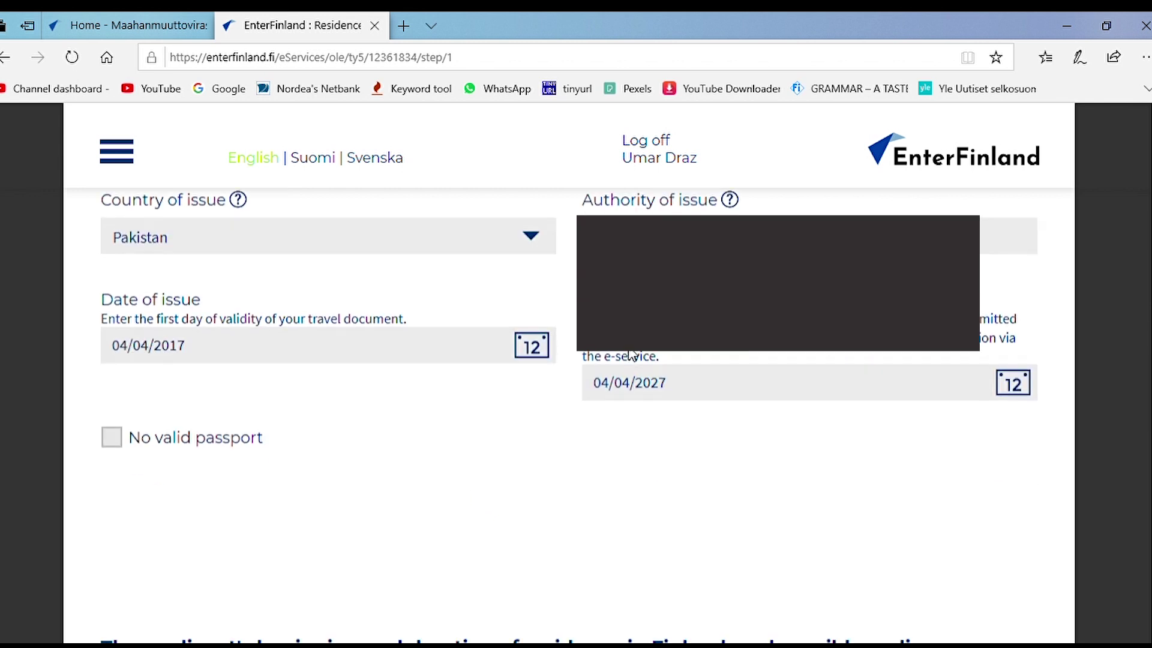
click(610, 315)
click(111, 332)
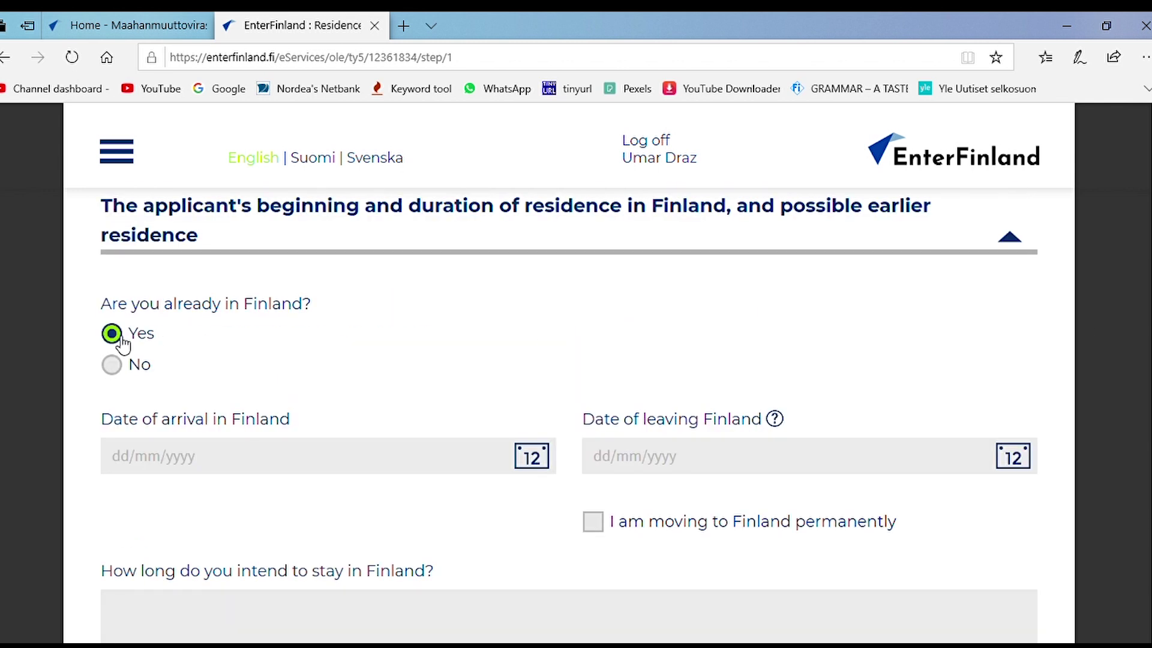
Step: Mark the move to Finland as permanent and enter arrival date 01/08/2016
scroll(307, 376, down, 1)
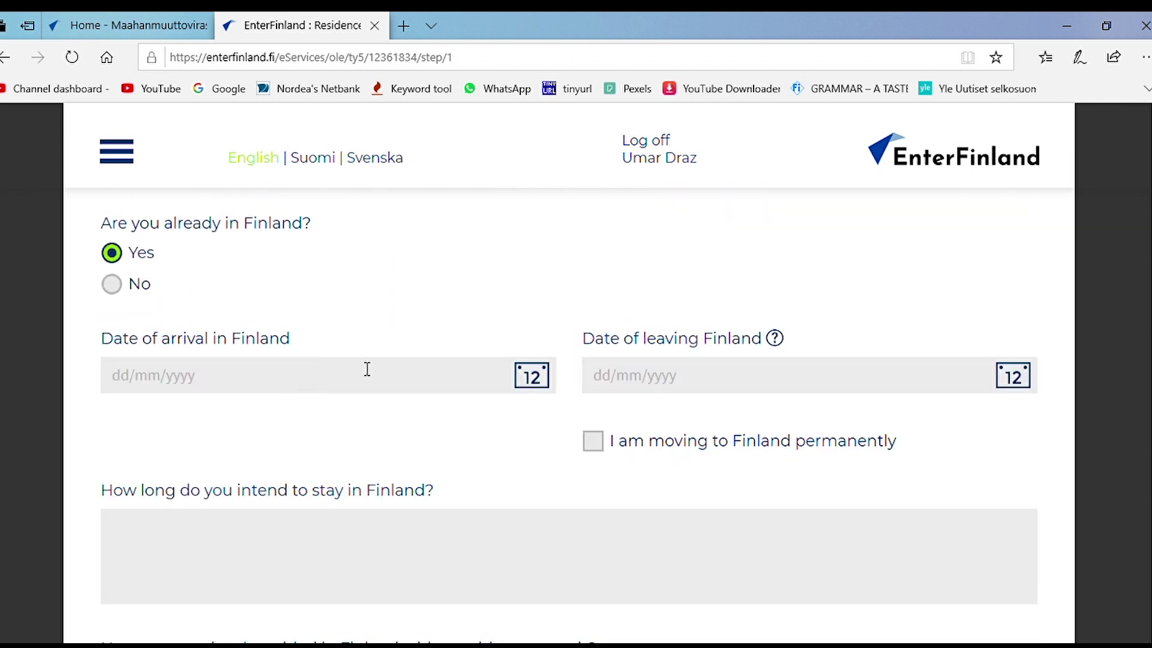
click(594, 444)
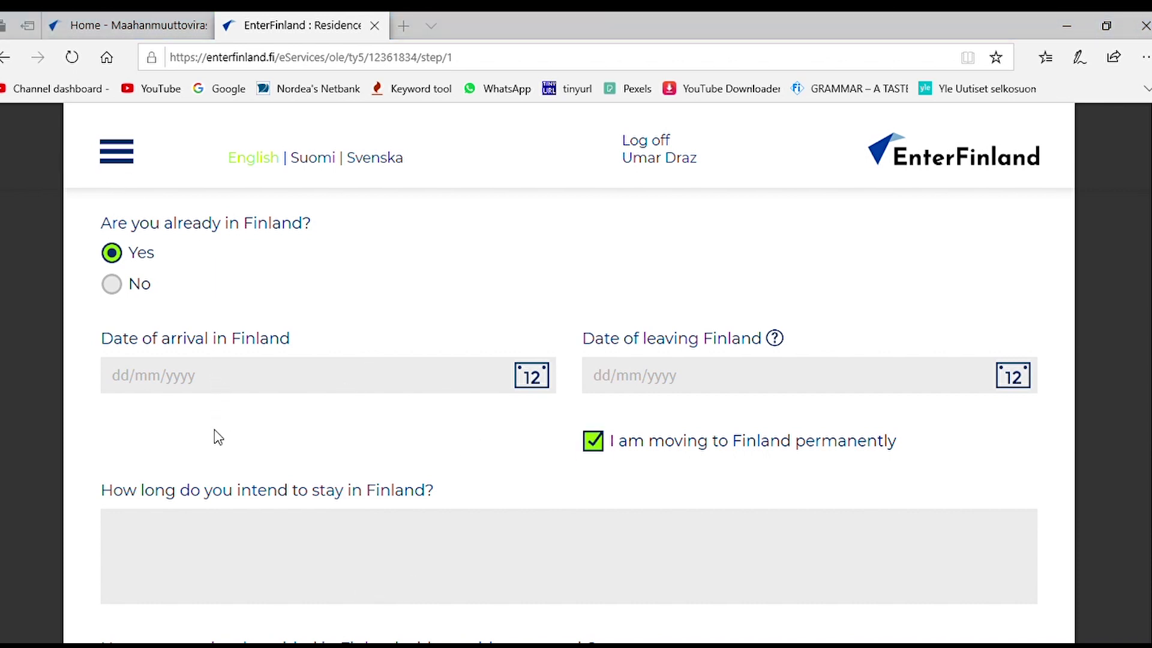
click(1068, 21)
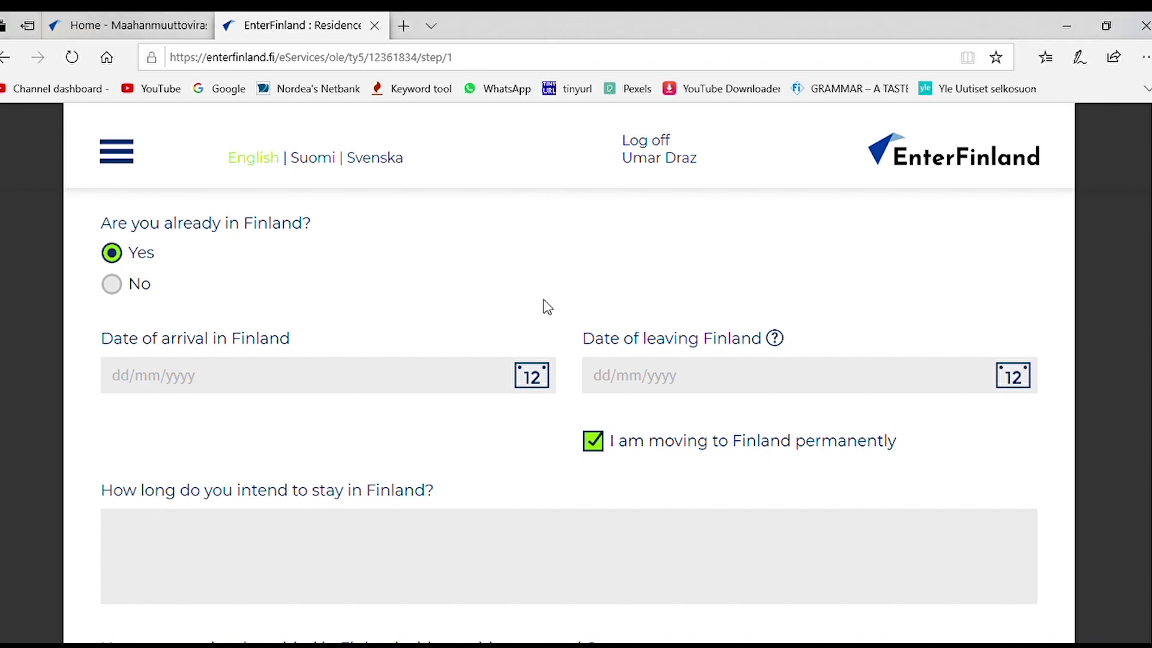
click(123, 379)
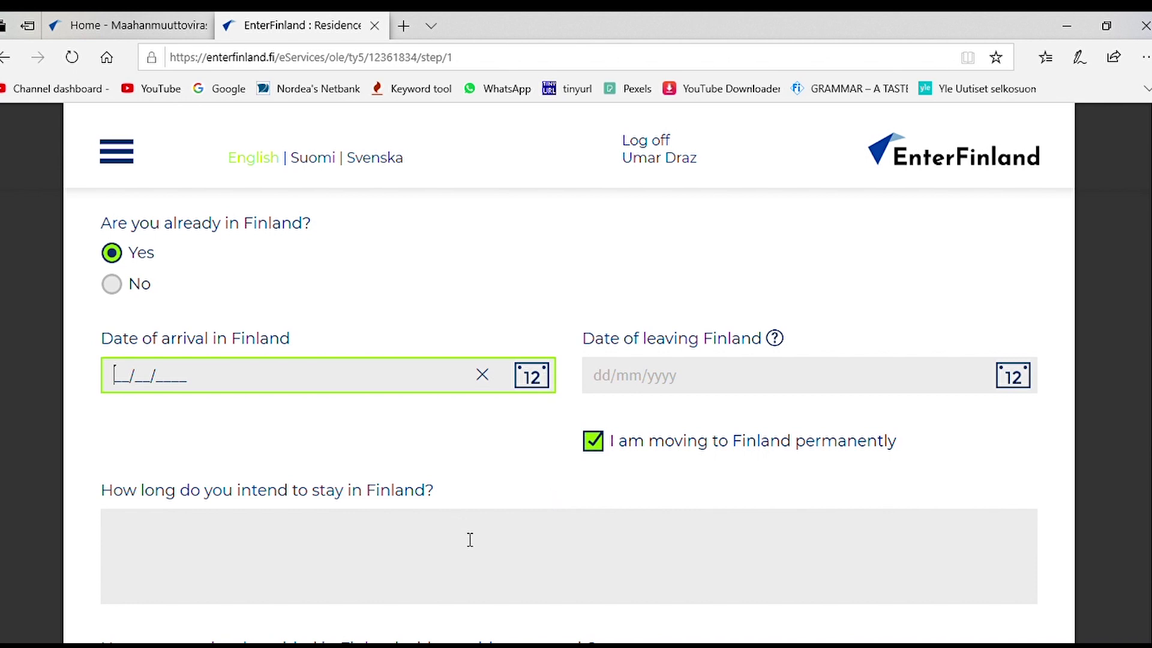
scroll(471, 540, down, 1)
click(481, 489)
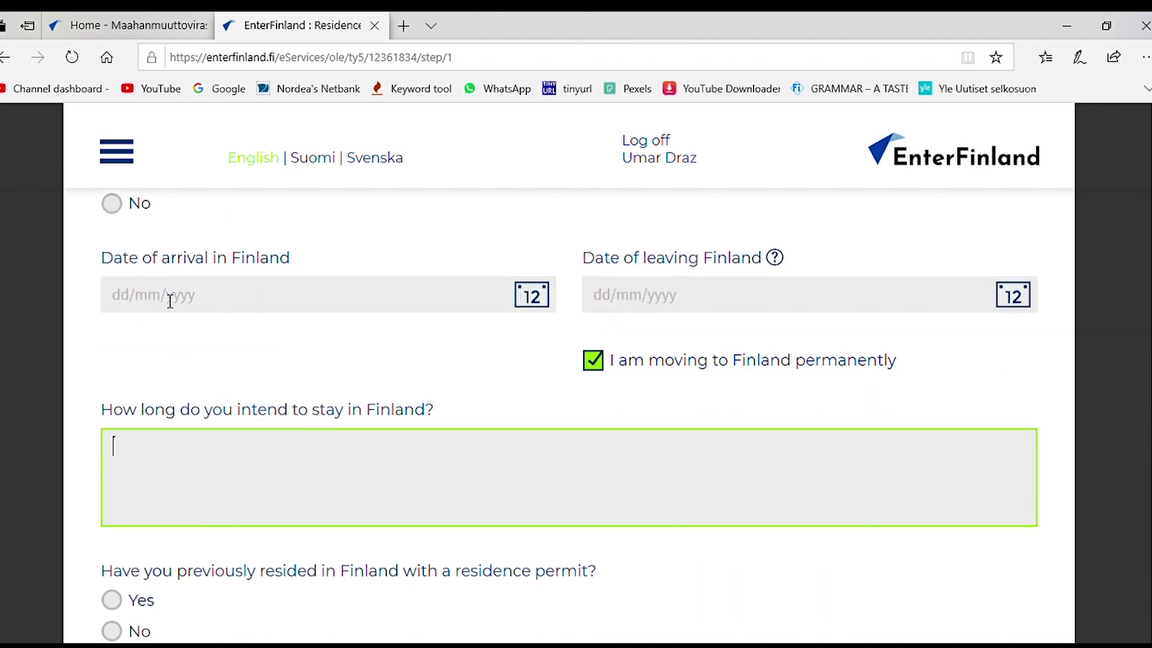
click(142, 306)
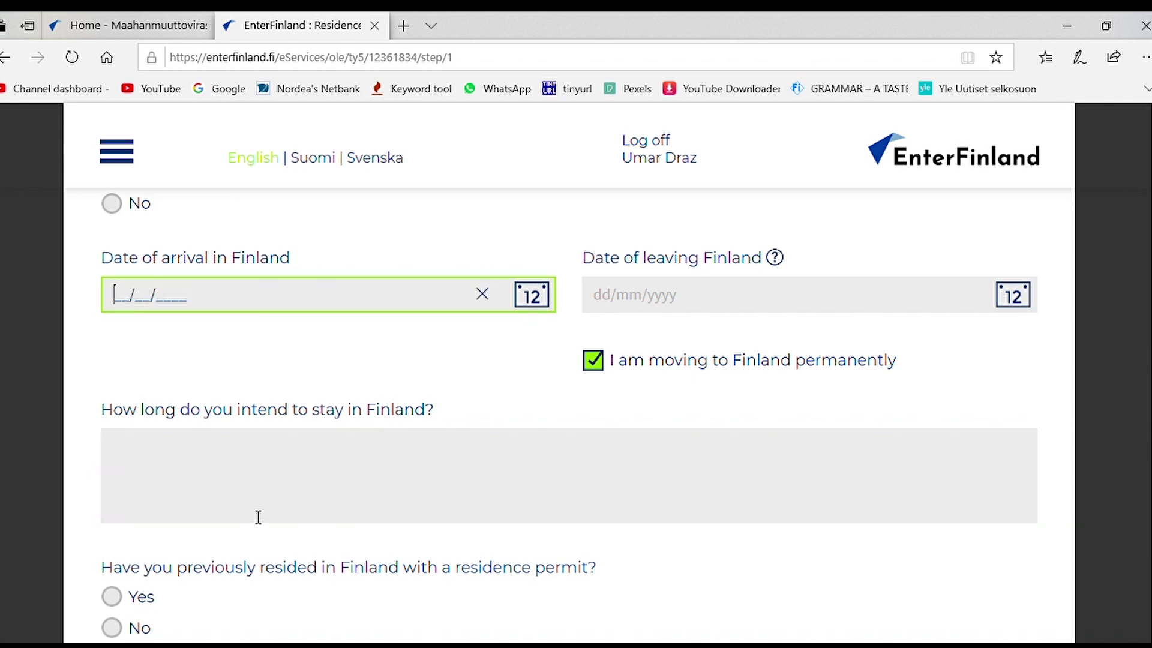
text(01/08/2016)
click(373, 375)
scroll(384, 370, down, 1)
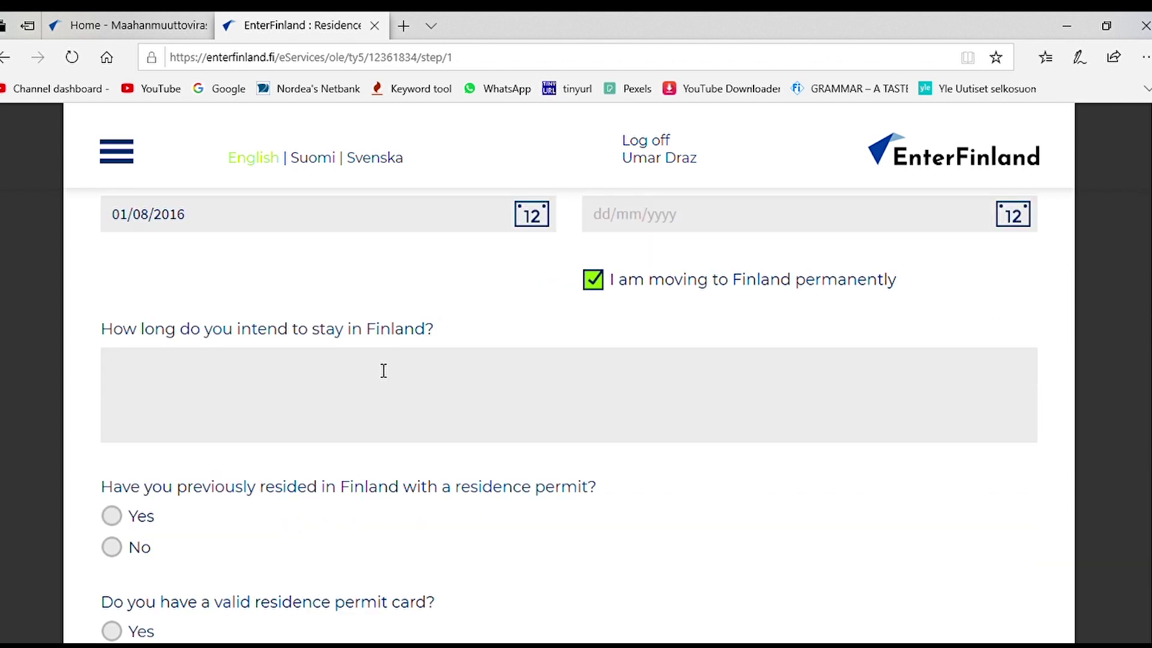
scroll(420, 372, down, 1)
scroll(471, 350, up, 1)
Step: Describe the intended stay as planning to stay longer (8-10 years)
click(476, 373)
text(I have graduated from Finl)
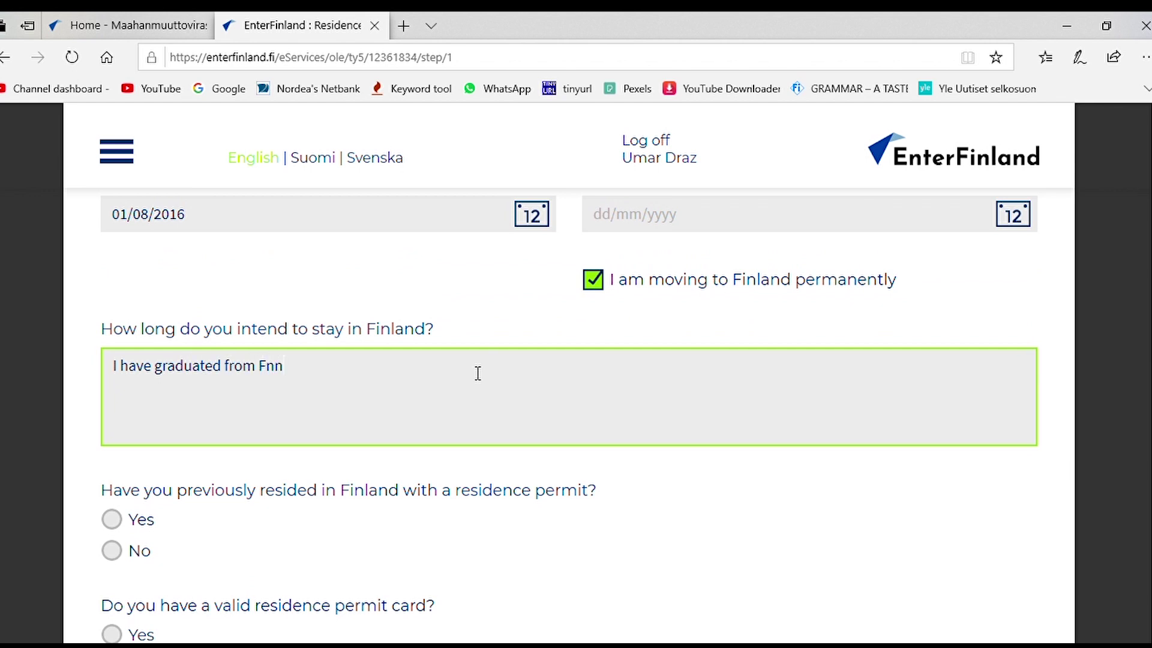
key(BackSpace)
key(BackSpace)
key(BackSpace)
key(BackSpace)
key(BackSpace)
key(BackSpace)
key(BackSpace)
key(BackSpace)
key(BackSpace)
key(BackSpace)
key(BackSpace)
key(BackSpace)
key(BackSpace)
key(BackSpace)
key(BackSpace)
key(BackSpace)
key(BackSpace)
key(BackSpace)
key(BackSpace)
key(BackSpace)
key(BackSpace)
key(BackSpace)
key(BackSpace)
key(BackSpace)
text(am learning)
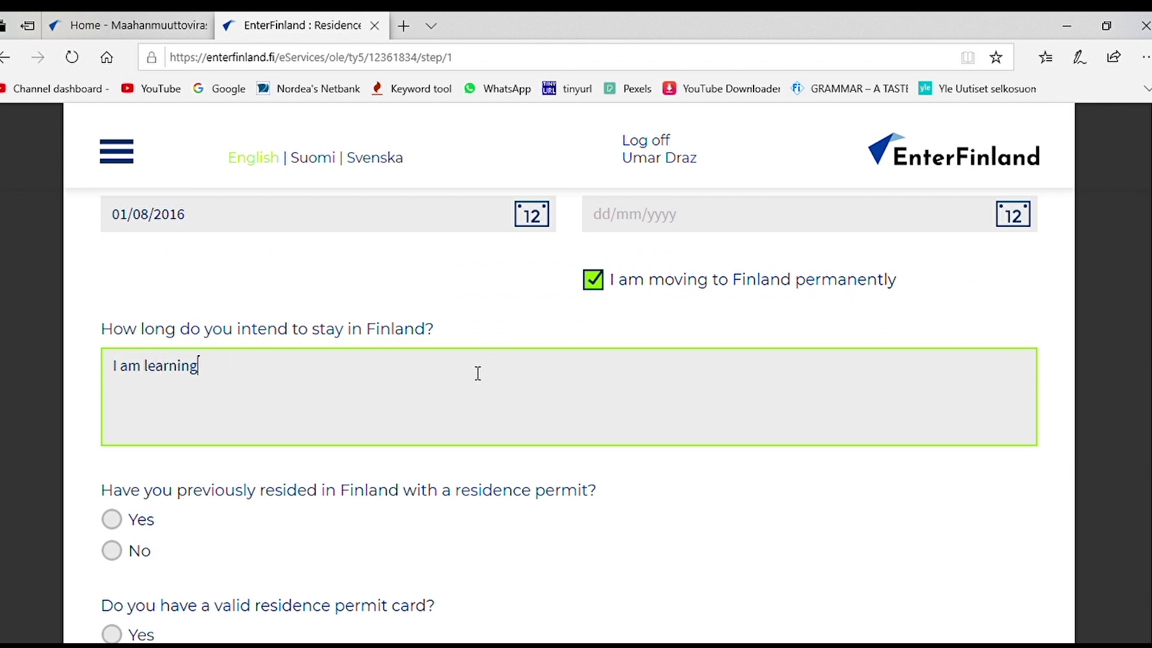
text( Finnish Language and wo)
key(BackSpace)
key(BackSpace)
key(BackSpace)
key(BackSpace)
key(BackSpace)
key(BackSpace)
key(BackSpace)
key(BackSpace)
key(BackSpace)
key(BackSpace)
key(BackSpace)
key(BackSpace)
key(BackSpace)
key(BackSpace)
key(BackSpace)
key(BackSpace)
key(BackSpace)
key(BackSpace)
key(BackSpace)
key(BackSpace)
text(am planning to stay longer. I am )
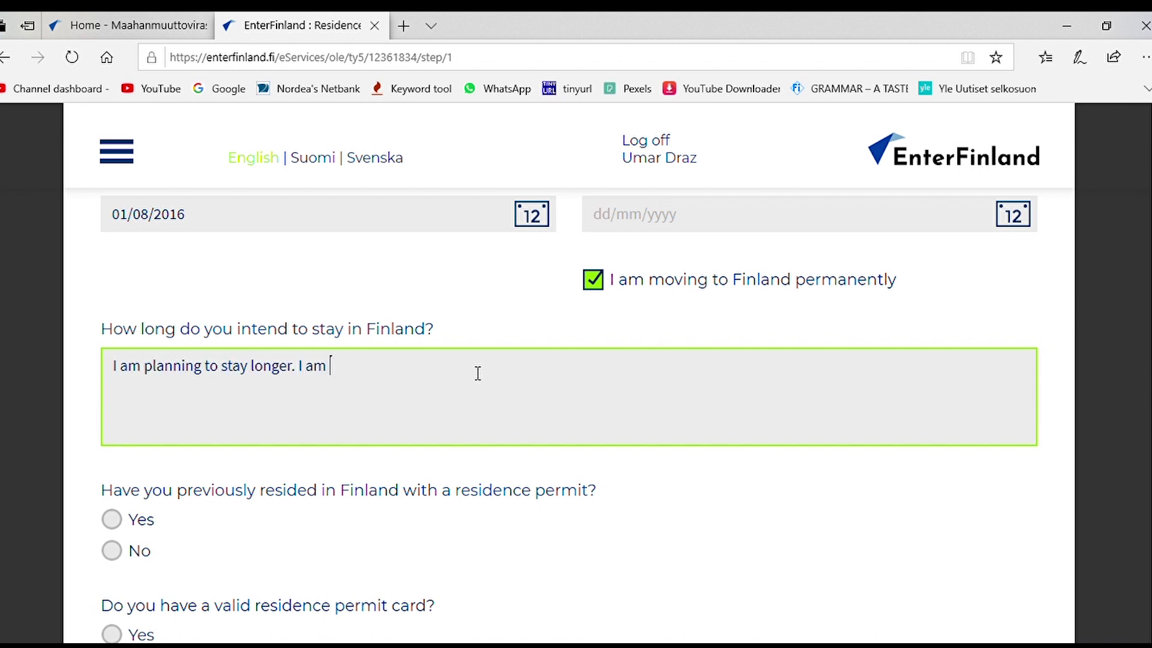
text(working with Finnish)
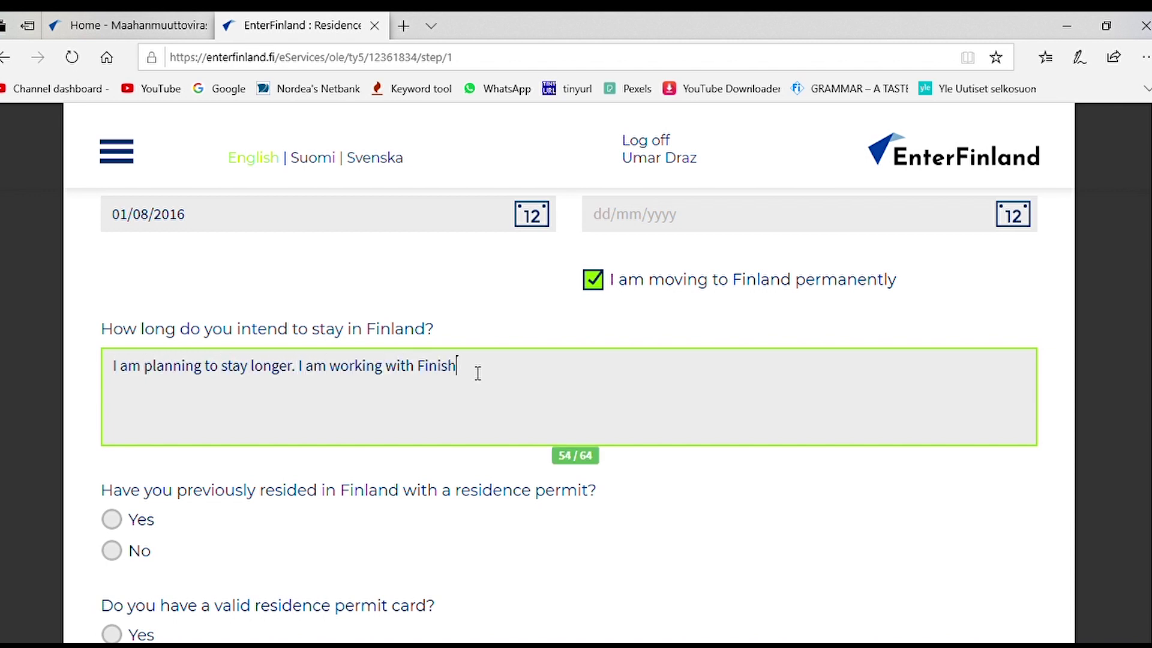
text( Company)
key(BackSpace)
key(BackSpace)
key(BackSpace)
key(BackSpace)
key(BackSpace)
key(BackSpace)
key(BackSpace)
key(BackSpace)
key(BackSpace)
key(BackSpace)
key(BackSpace)
key(BackSpace)
key(BackSpace)
key(BackSpace)
key(BackSpace)
key(BackSpace)
key(BackSpace)
key(BackSpace)
key(BackSpace)
key(BackSpace)
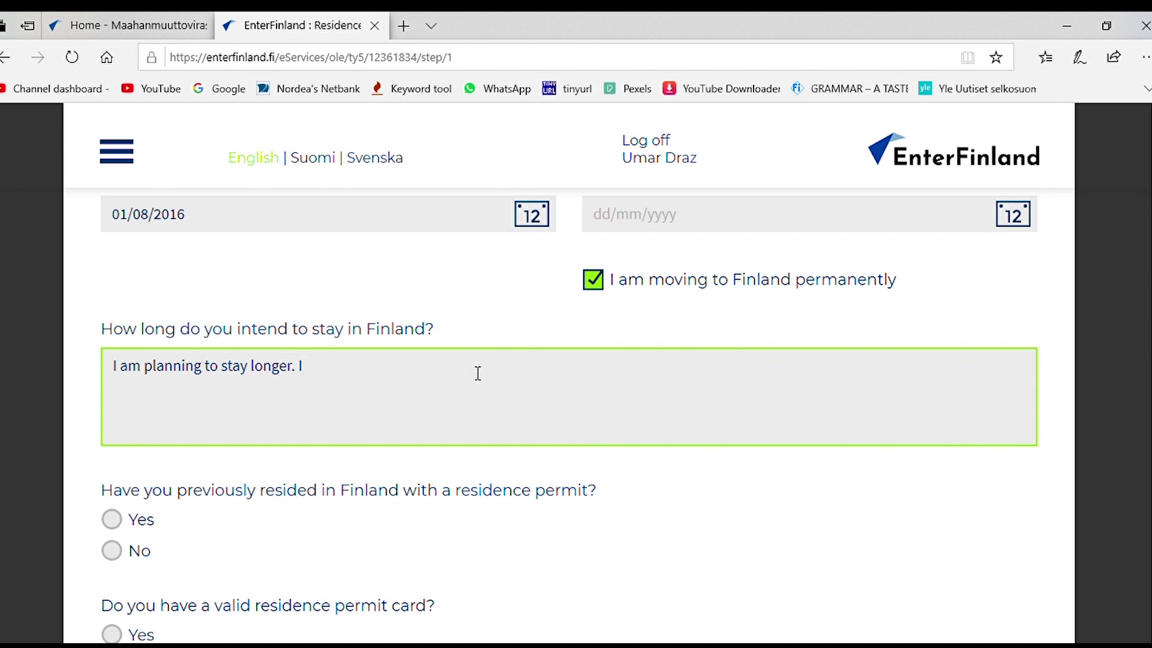
text(ger)
text(.)
key(BackSpace)
text(than)
key(BackSpace)
key(BackSpace)
key(BackSpace)
key(BackSpace)
key(BackSpace)
text(. Maaaaaaaaaaaaaaaaa)
key(BackSpace)
key(BackSpace)
key(BackSpace)
key(BackSpace)
key(BackSpace)
key(BackSpace)
key(BackSpace)
key(BackSpace)
key(BackSpace)
key(BackSpace)
key(BackSpace)
key(BackSpace)
key(BackSpace)
key(BackSpace)
key(BackSpace)
key(BackSpace)
key(BackSpace)
key(BackSpace)
text((5-10)
key(BackSpace)
key(BackSpace)
key(BackSpace)
key(BackSpace)
text(8-10 years).)
Step: Answer Yes to previous residence and a valid permit card, then enter the card number
scroll(294, 441, down, 2)
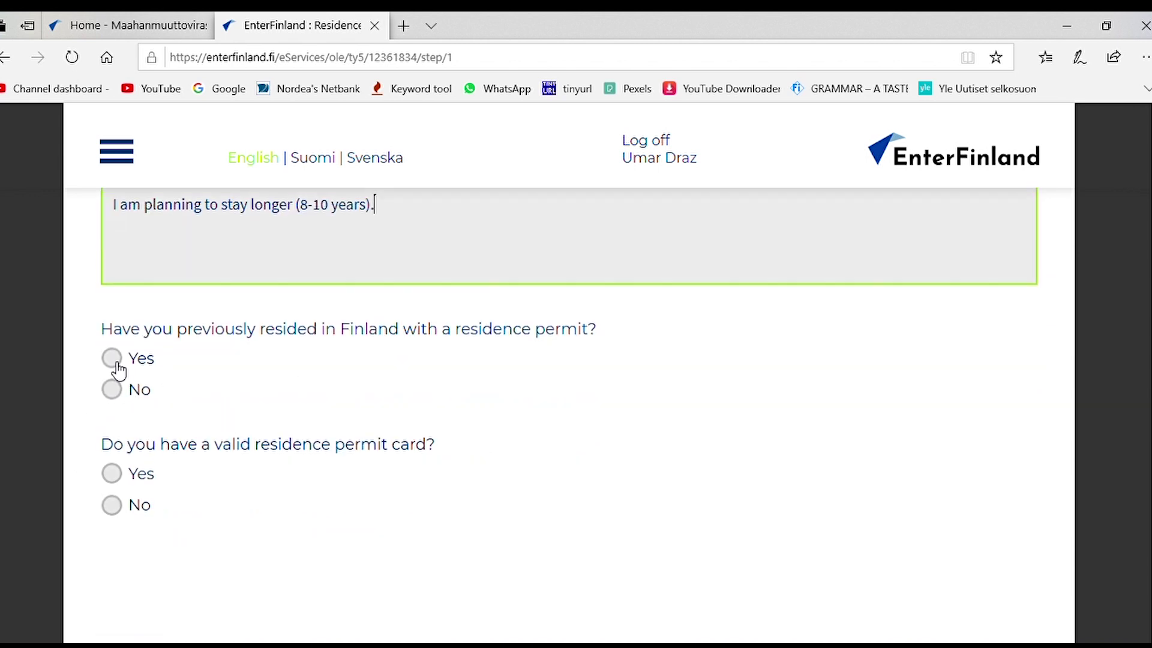
click(119, 367)
scroll(156, 384, down, 1)
click(147, 390)
scroll(240, 408, down, 1)
click(277, 419)
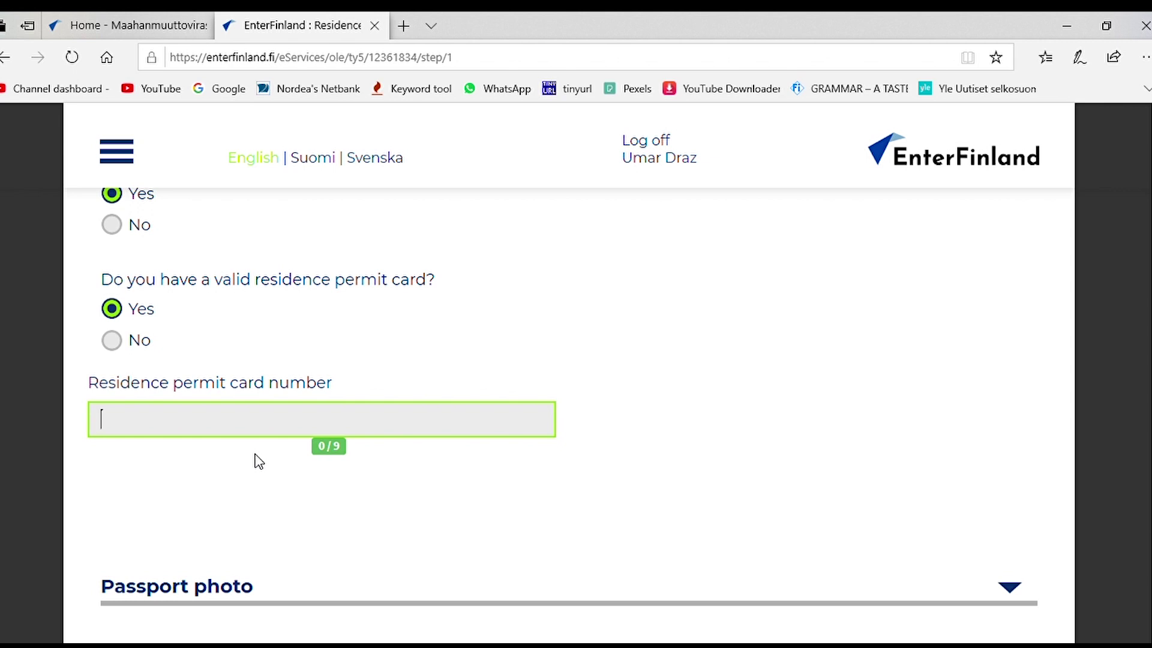
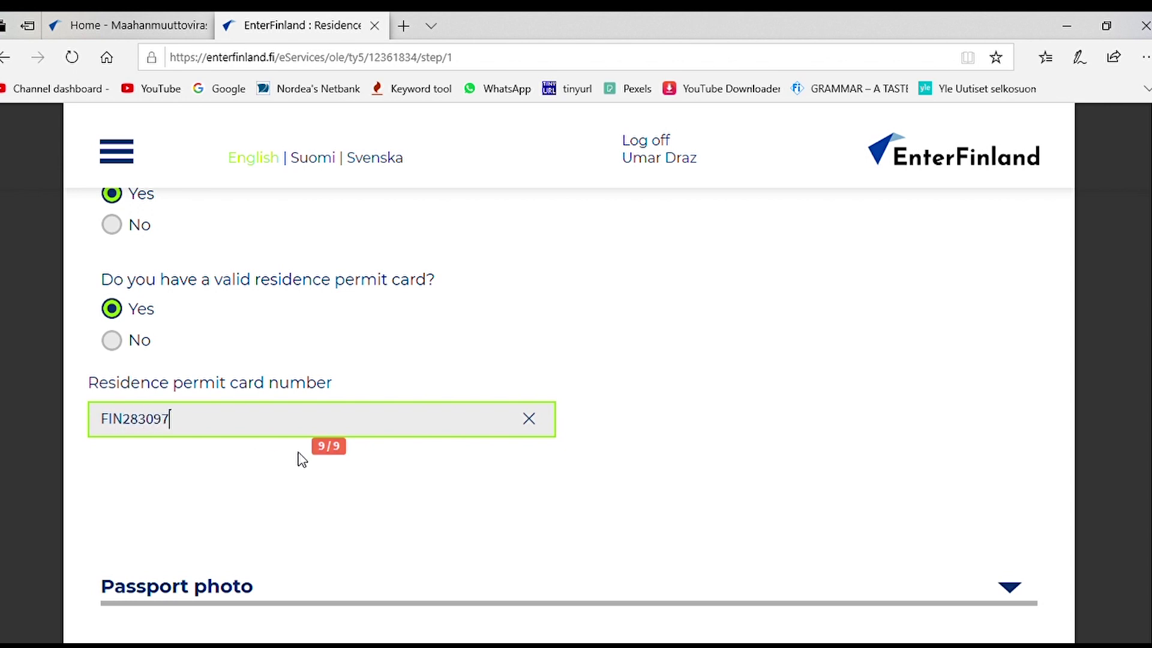
scroll(581, 391, down, 4)
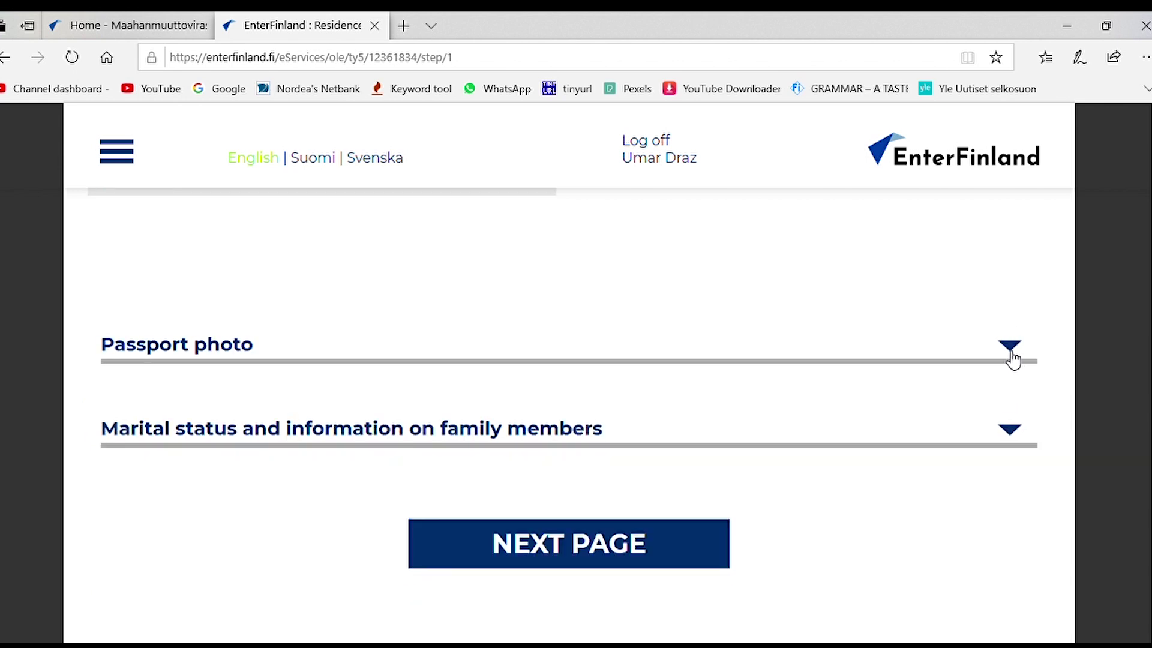
Step: Expand Passport photo and choose 'No, I will bring a printed photo' or photo code
click(1012, 354)
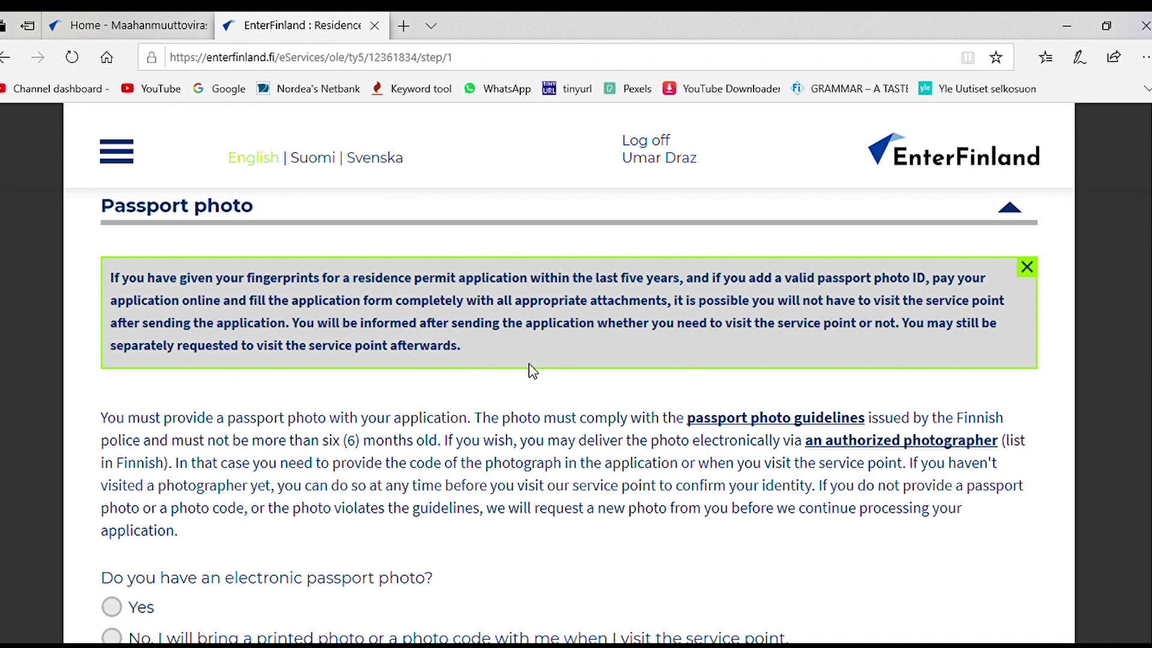
scroll(566, 411, up, 1)
scroll(570, 414, down, 3)
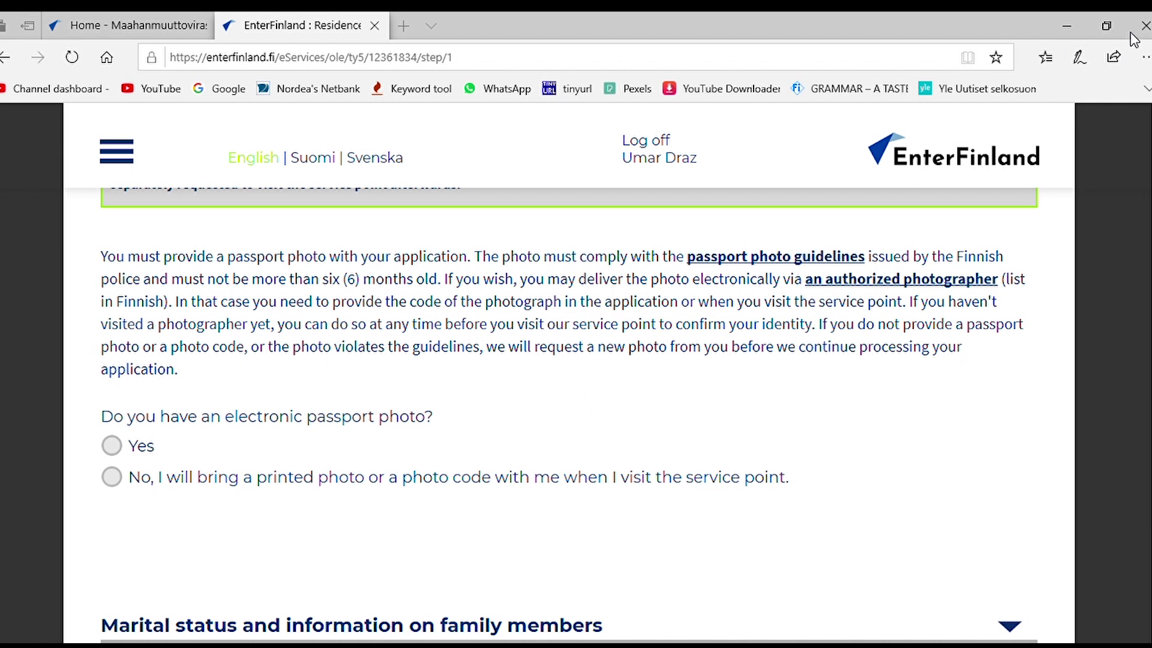
click(282, 534)
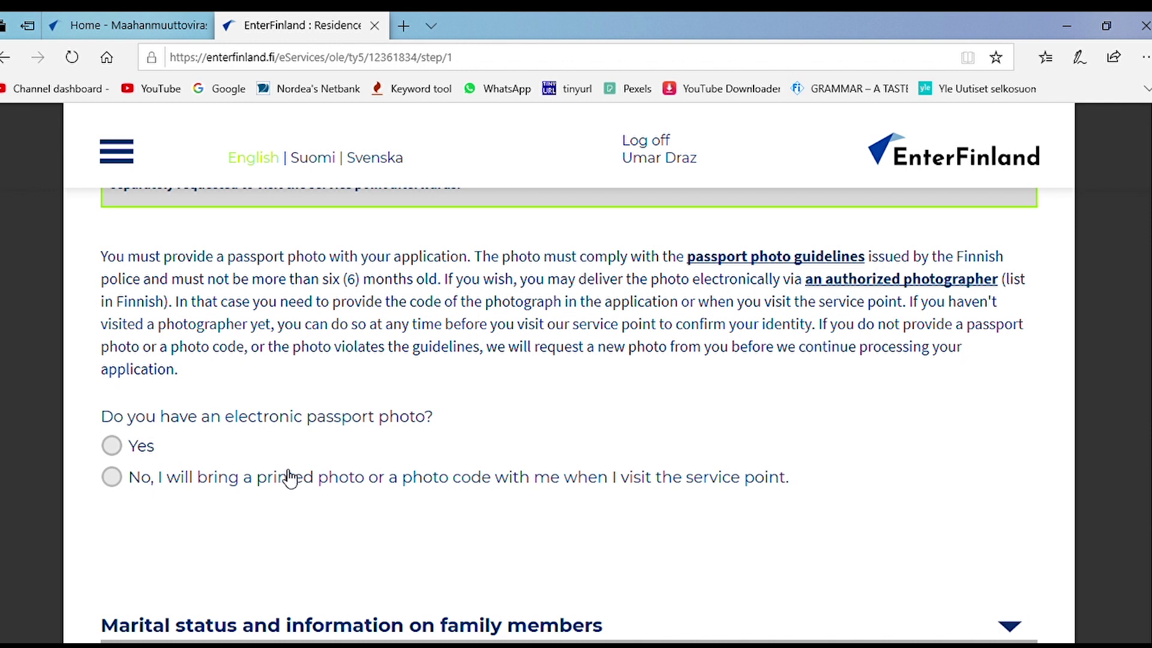
click(113, 480)
scroll(542, 454, down, 3)
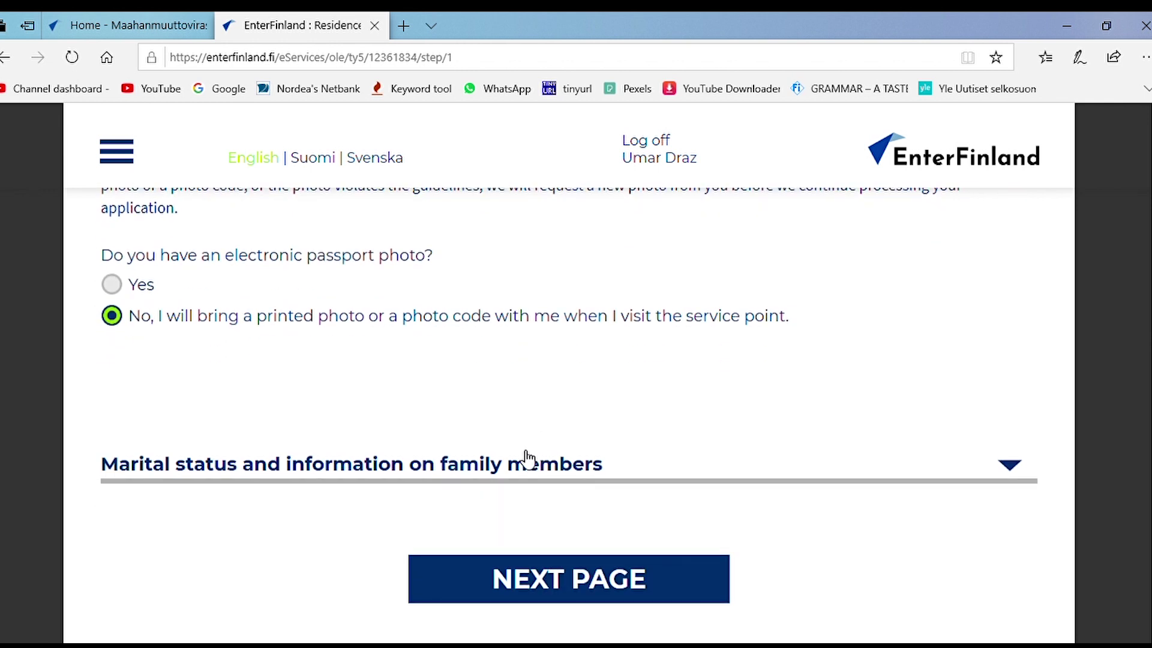
scroll(874, 354, up, 4)
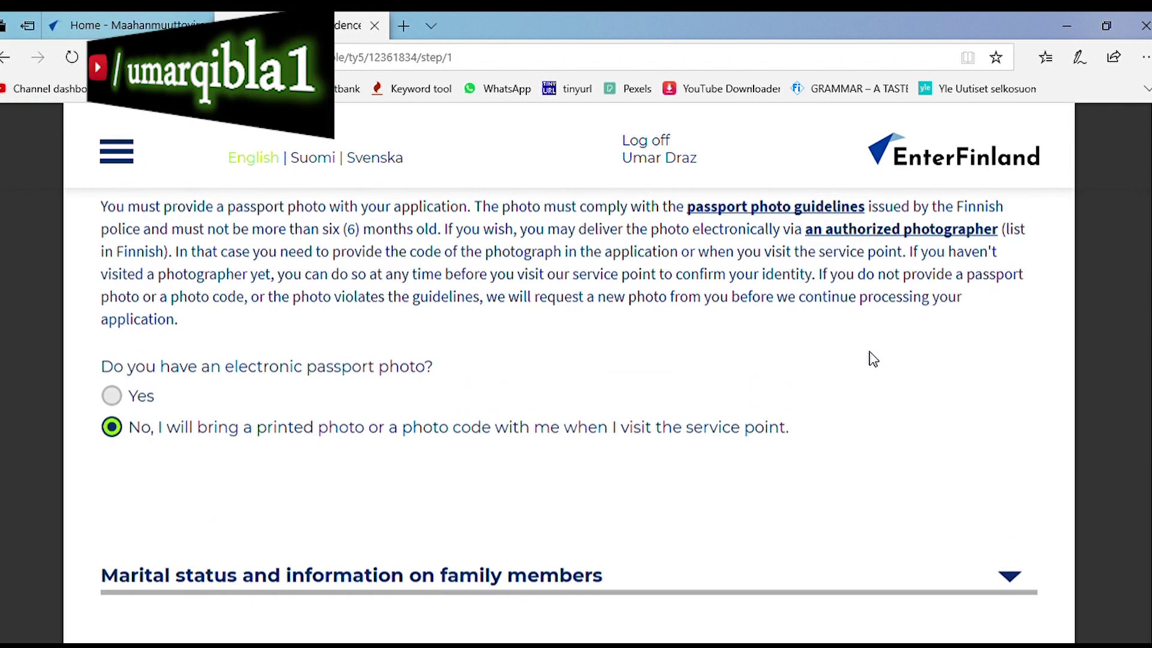
scroll(874, 361, up, 2)
scroll(873, 362, down, 4)
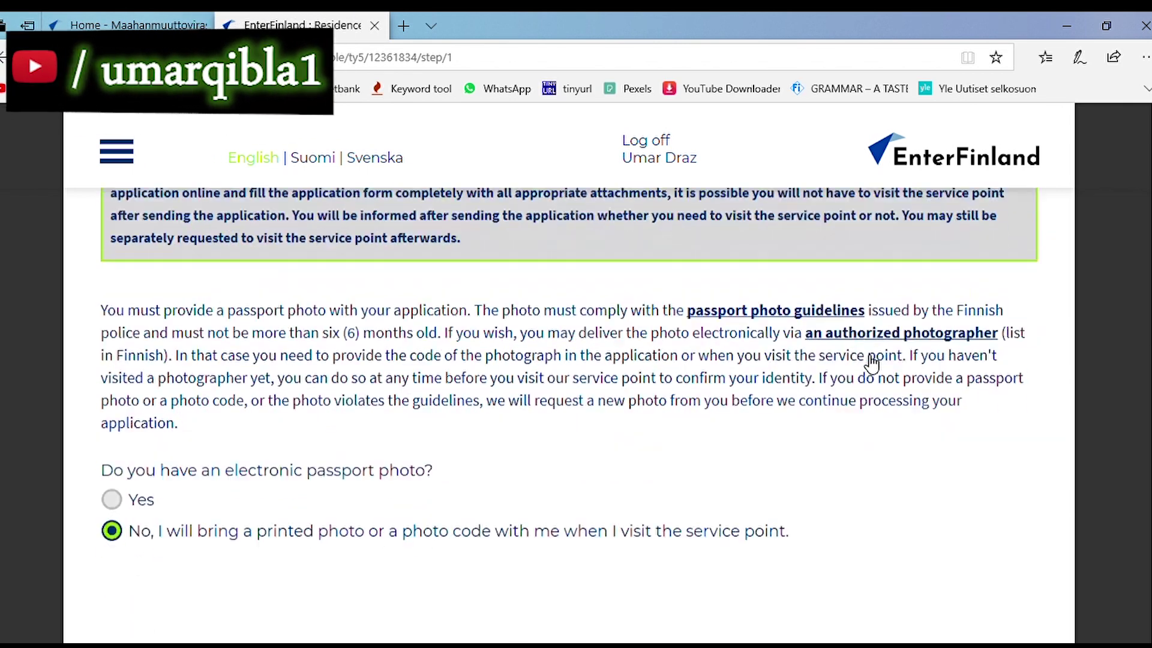
scroll(871, 365, down, 3)
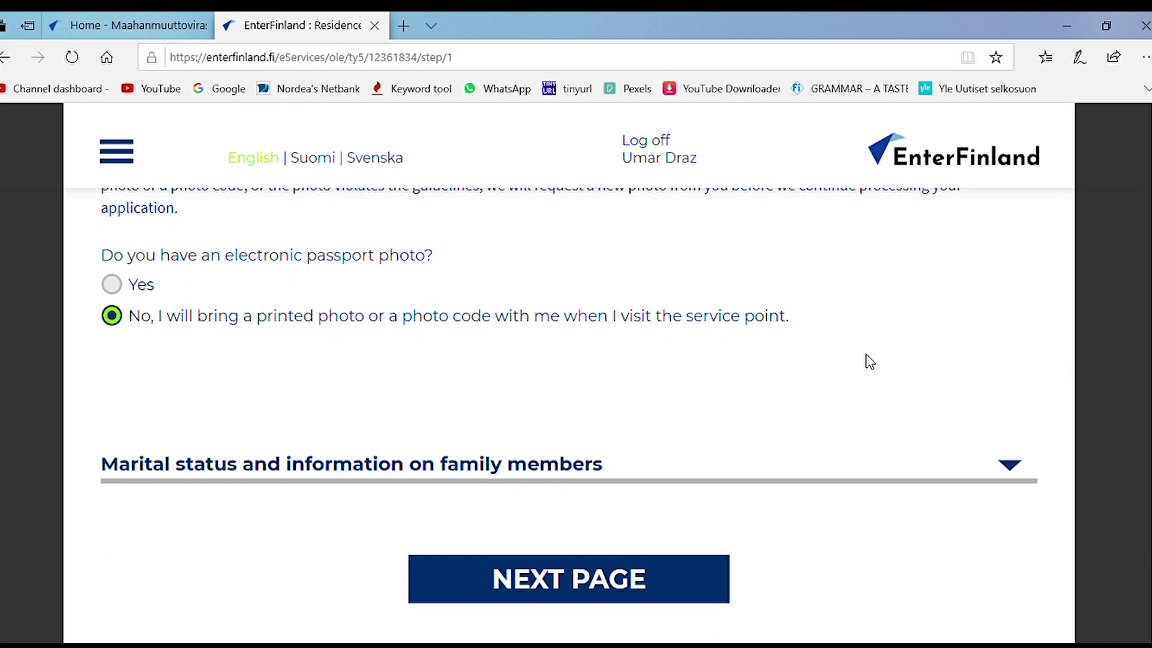
Step: Set marital status to Single, answer No to underage children, and go to the next page
click(1010, 468)
scroll(732, 404, down, 7)
scroll(731, 401, up, 4)
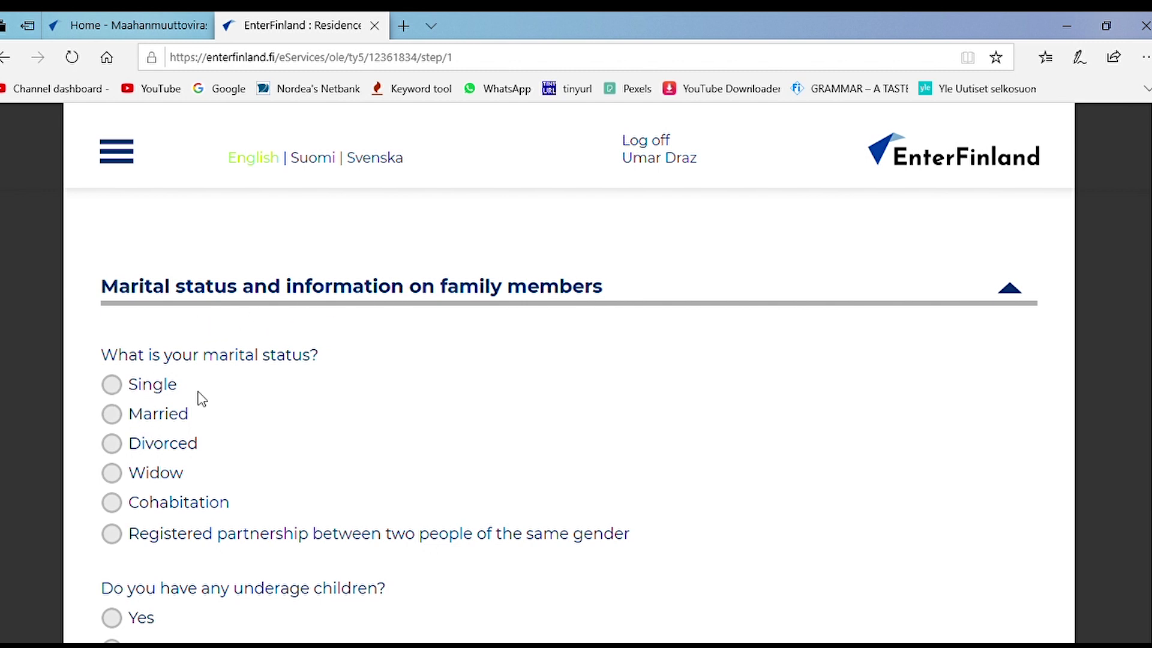
scroll(402, 393, down, 1)
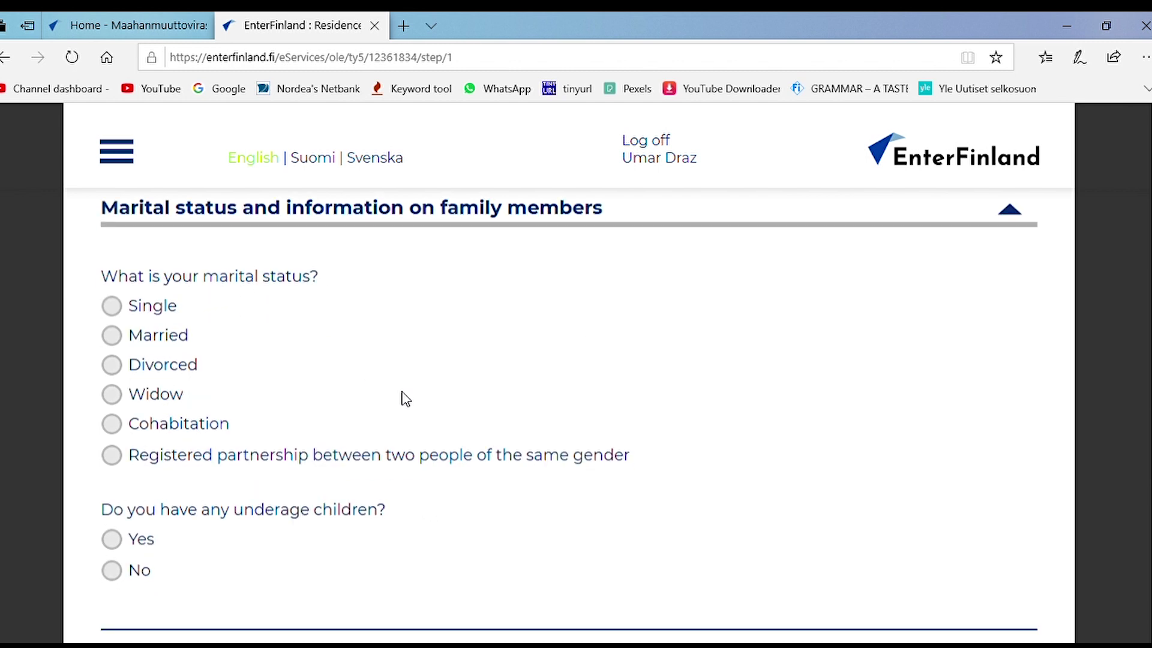
click(114, 306)
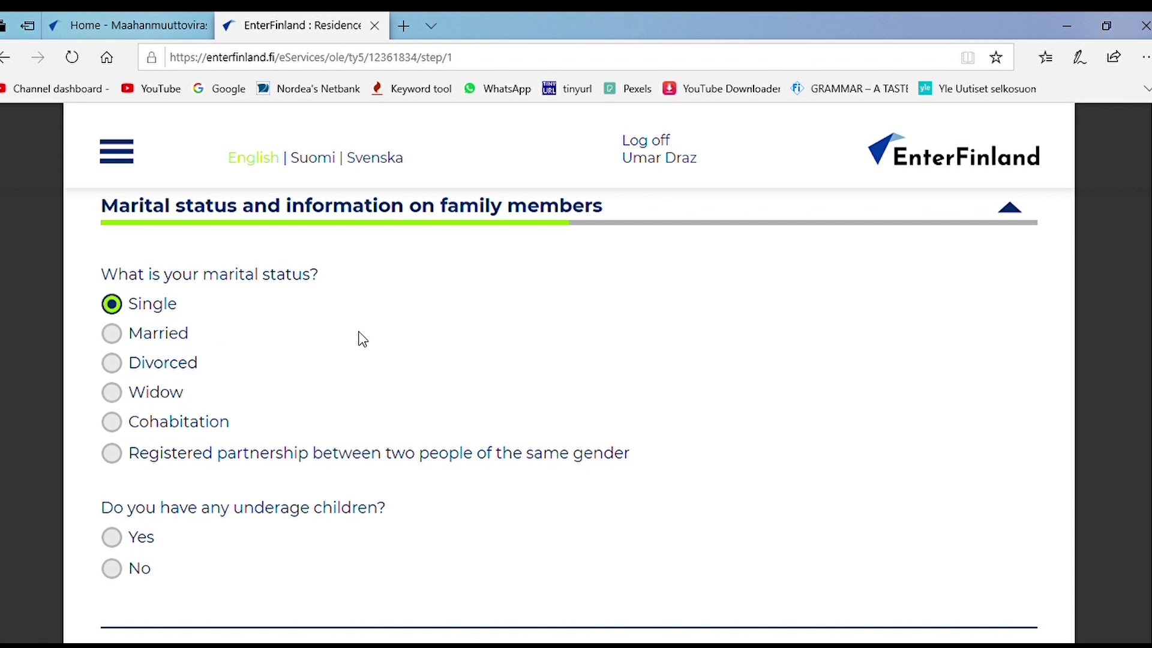
scroll(363, 340, down, 1)
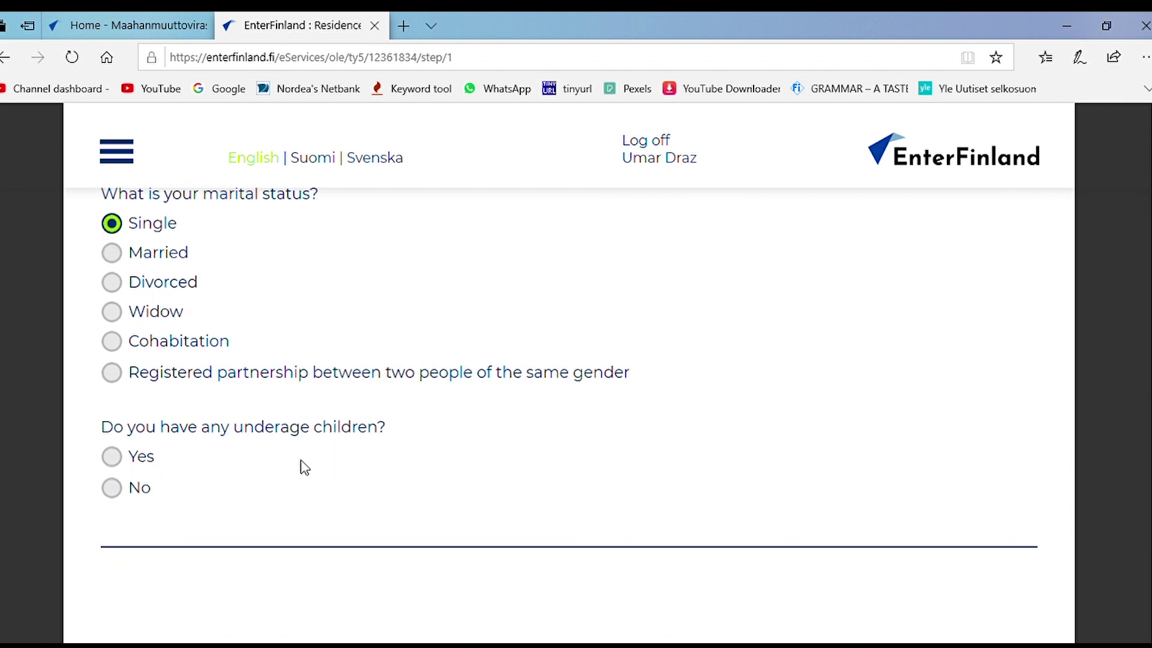
click(113, 489)
scroll(396, 432, down, 2)
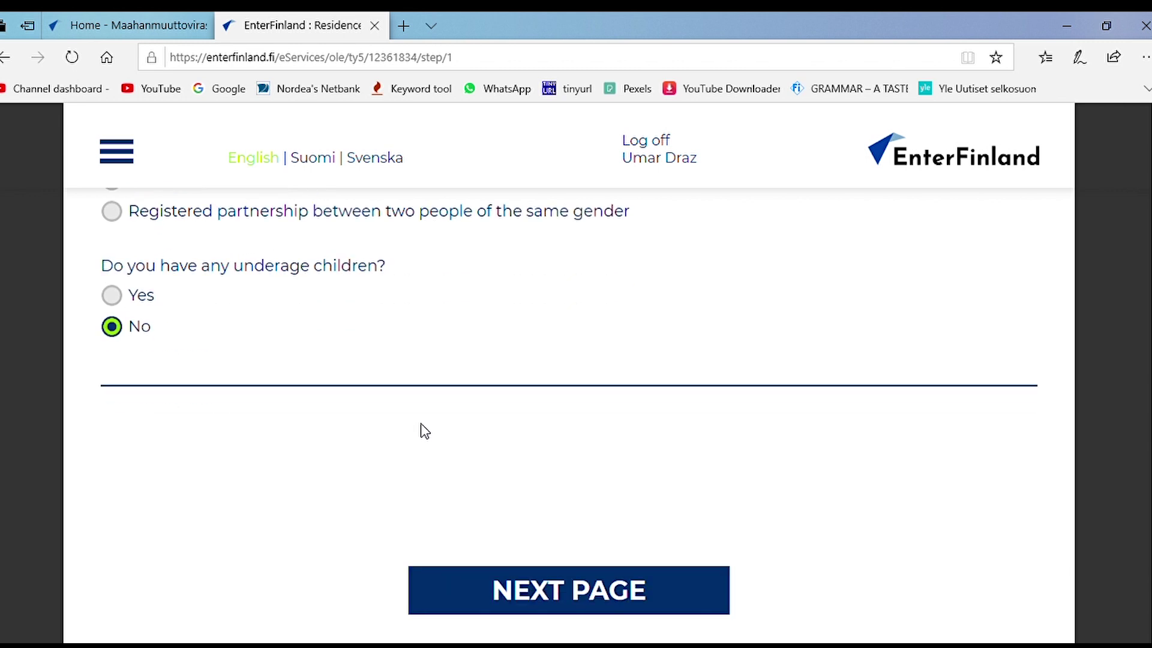
scroll(423, 396, down, 1)
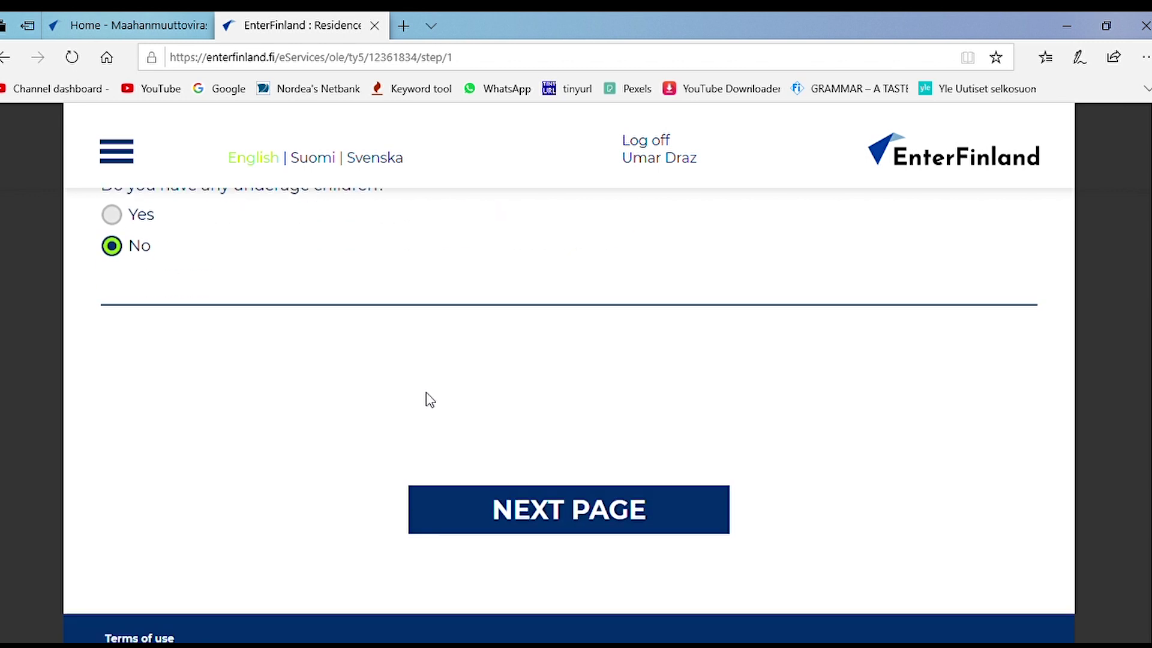
click(558, 510)
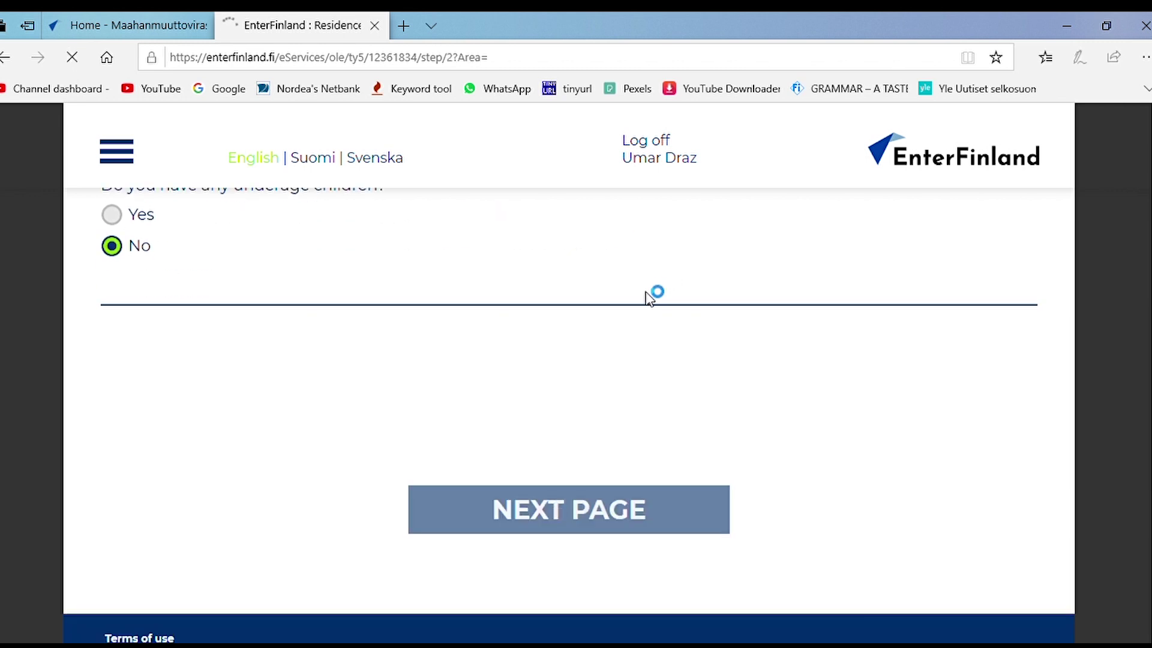
Step: Change the application ground from Other to 'I have completed a degree in a Finnish educational institution'
scroll(514, 330, down, 5)
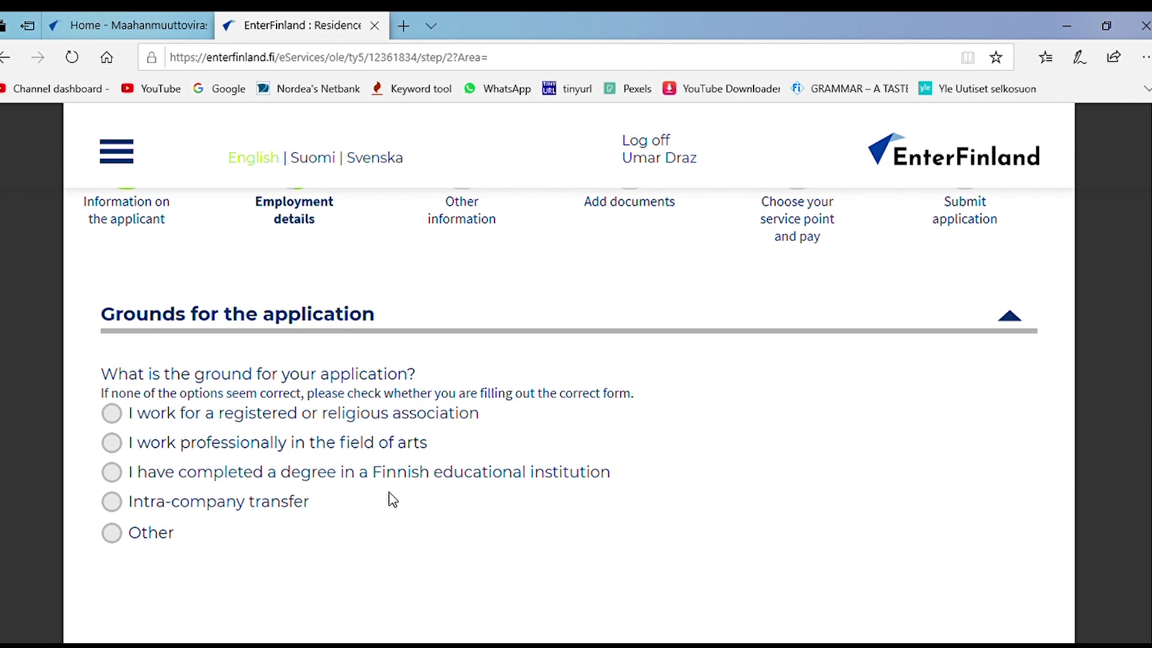
scroll(390, 501, down, 1)
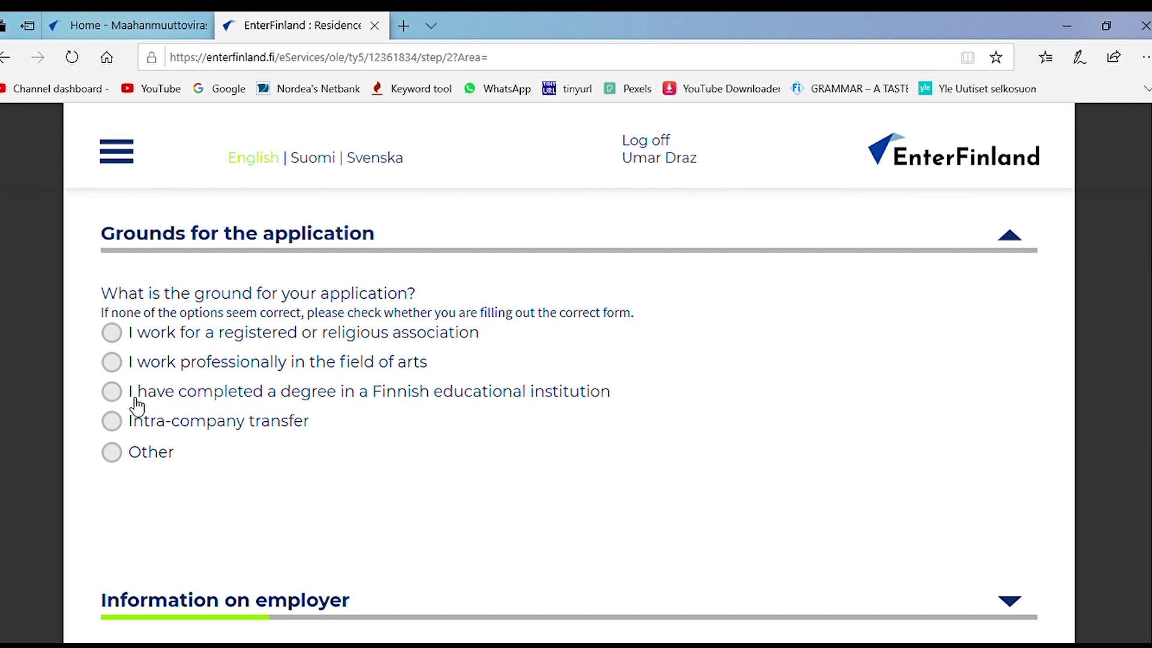
click(124, 458)
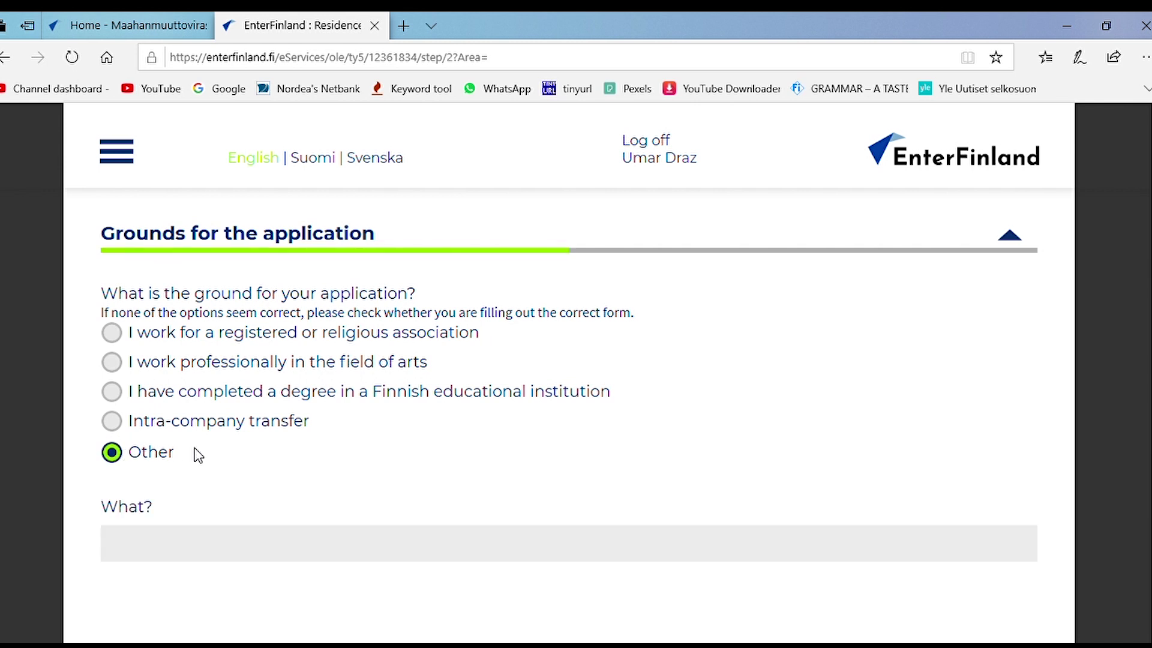
scroll(252, 460, down, 3)
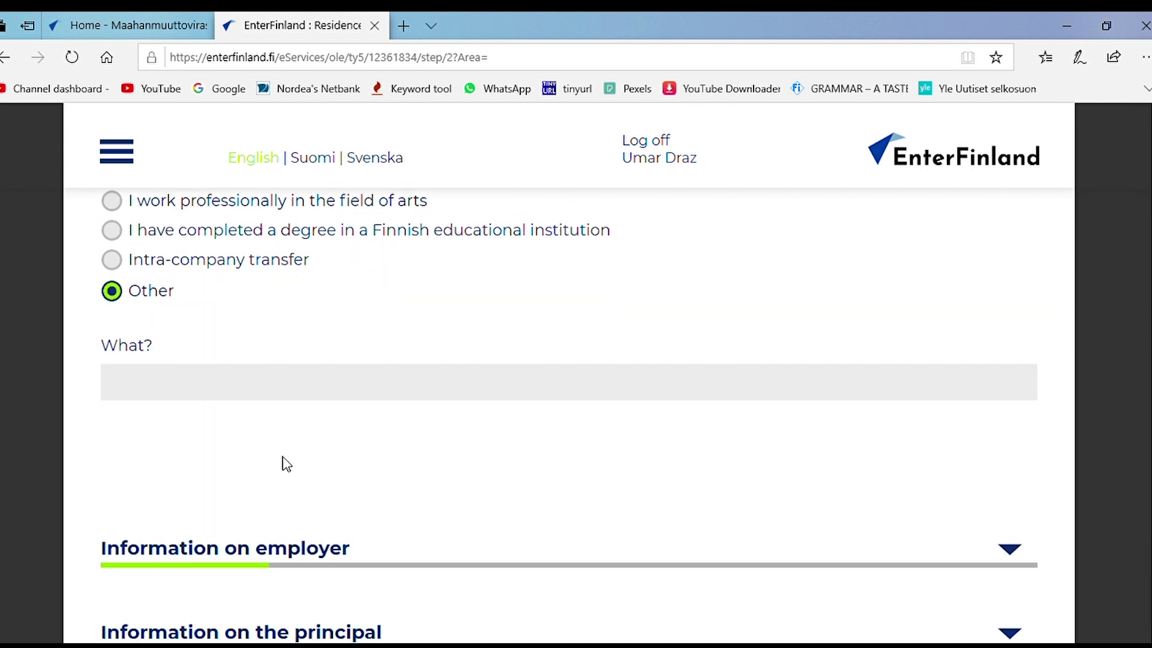
scroll(287, 464, up, 1)
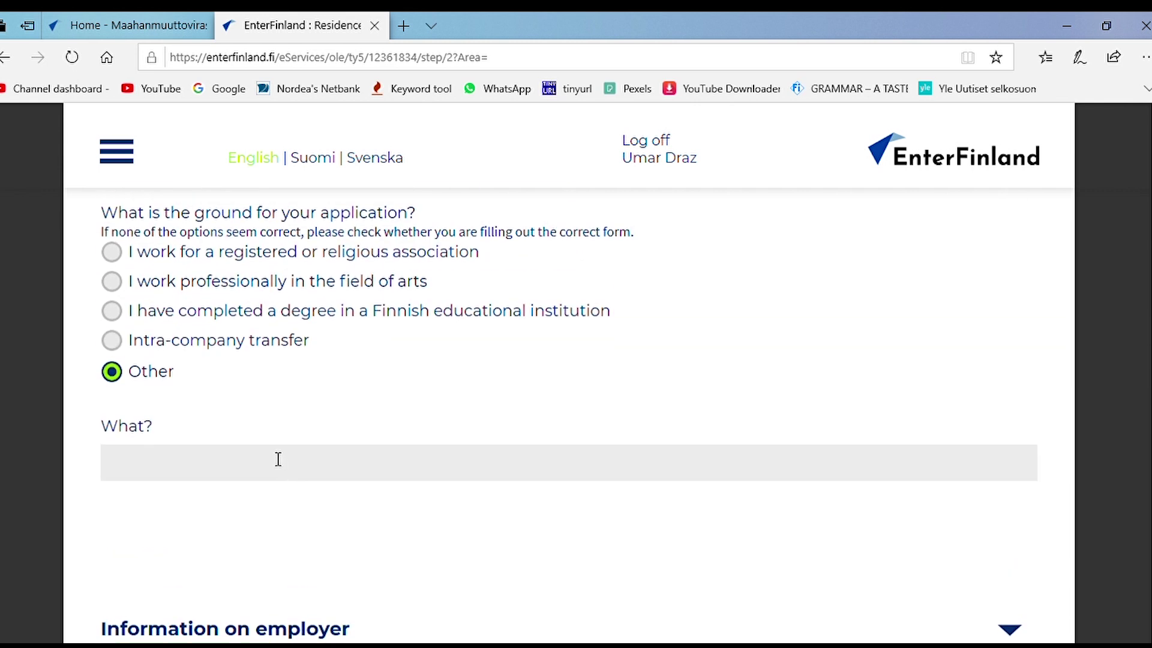
click(117, 312)
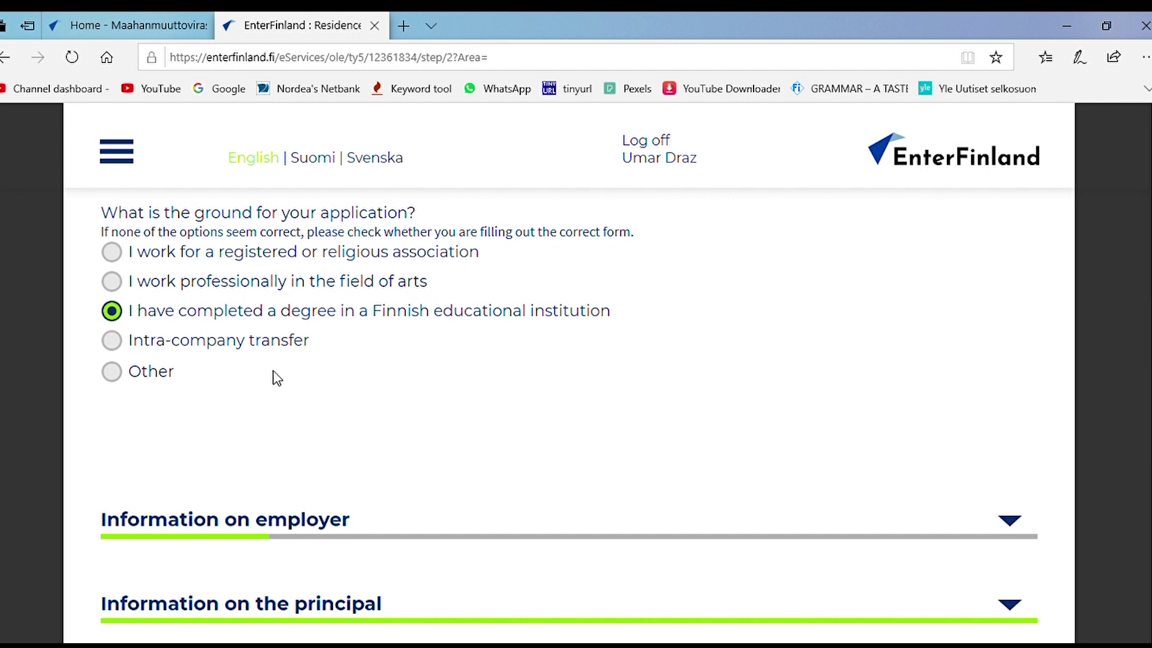
scroll(277, 378, down, 3)
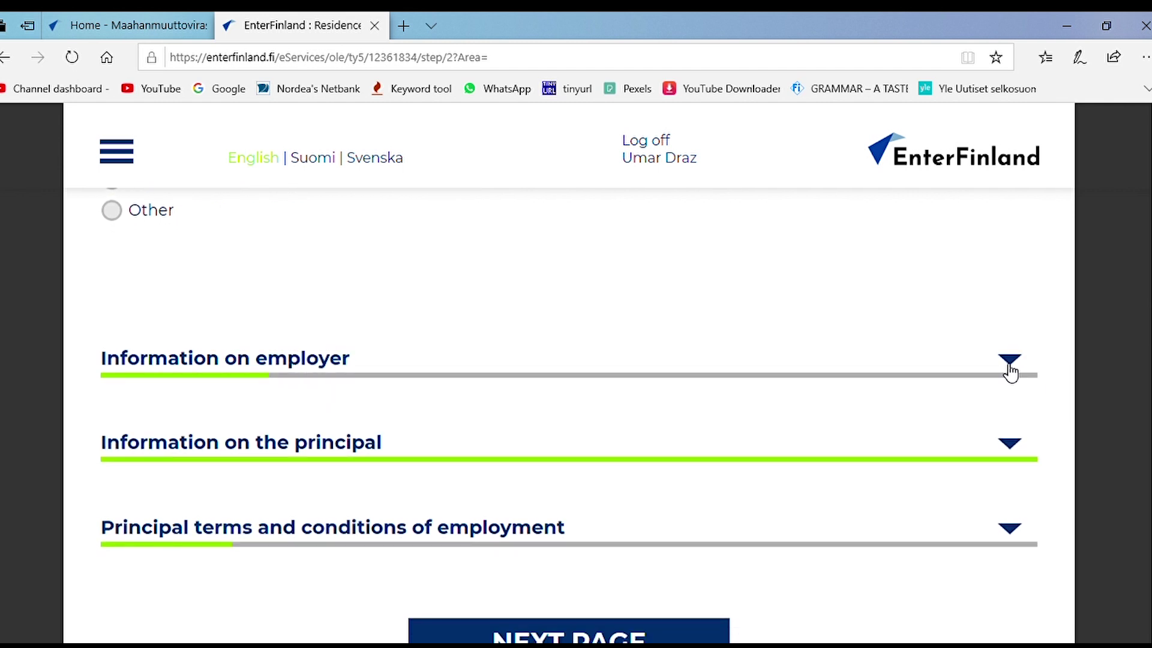
scroll(119, 313, up, 3)
Step: Expand 'Information on employer' to show the employer-sharing question and contact fields
click(112, 310)
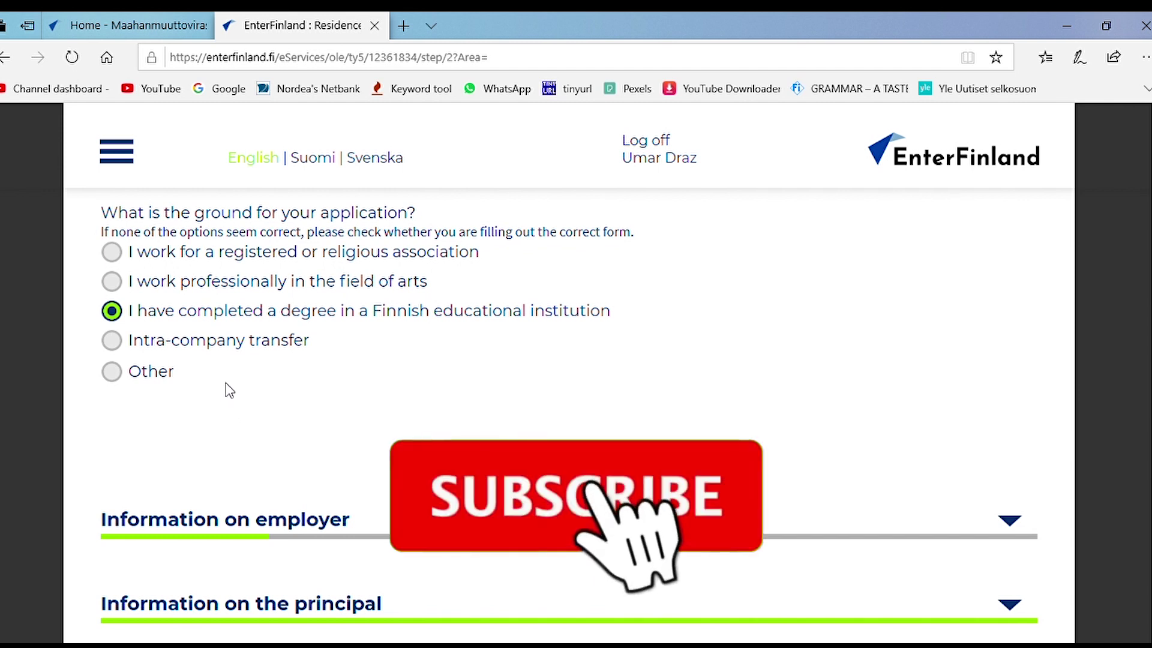
scroll(302, 378, down, 3)
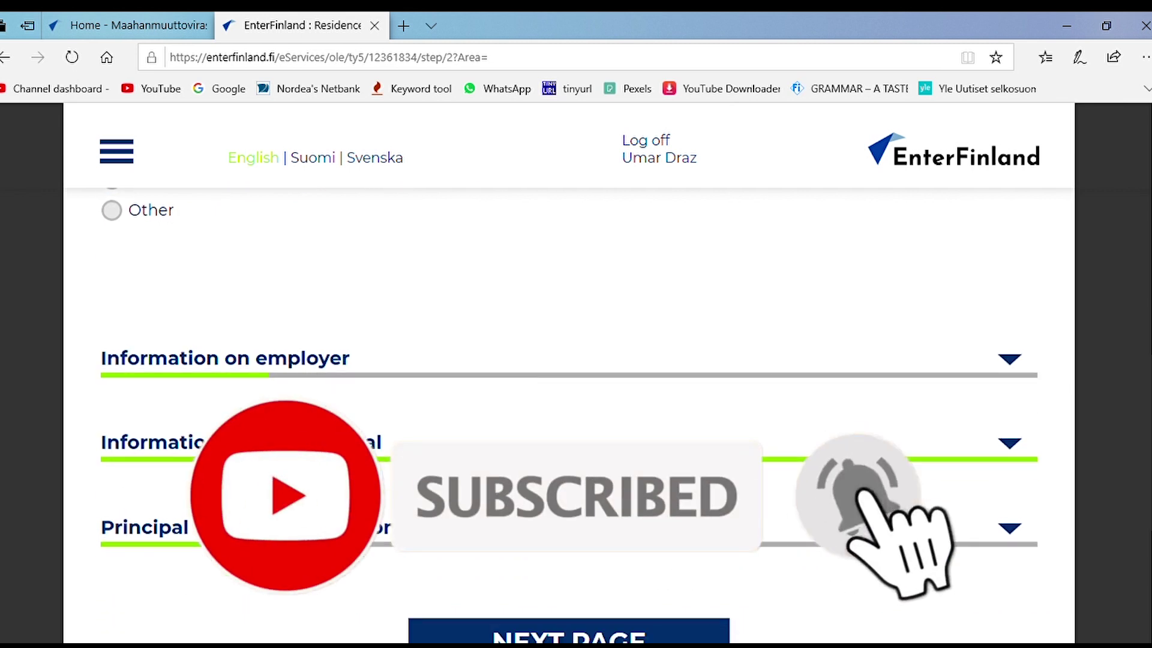
click(1010, 363)
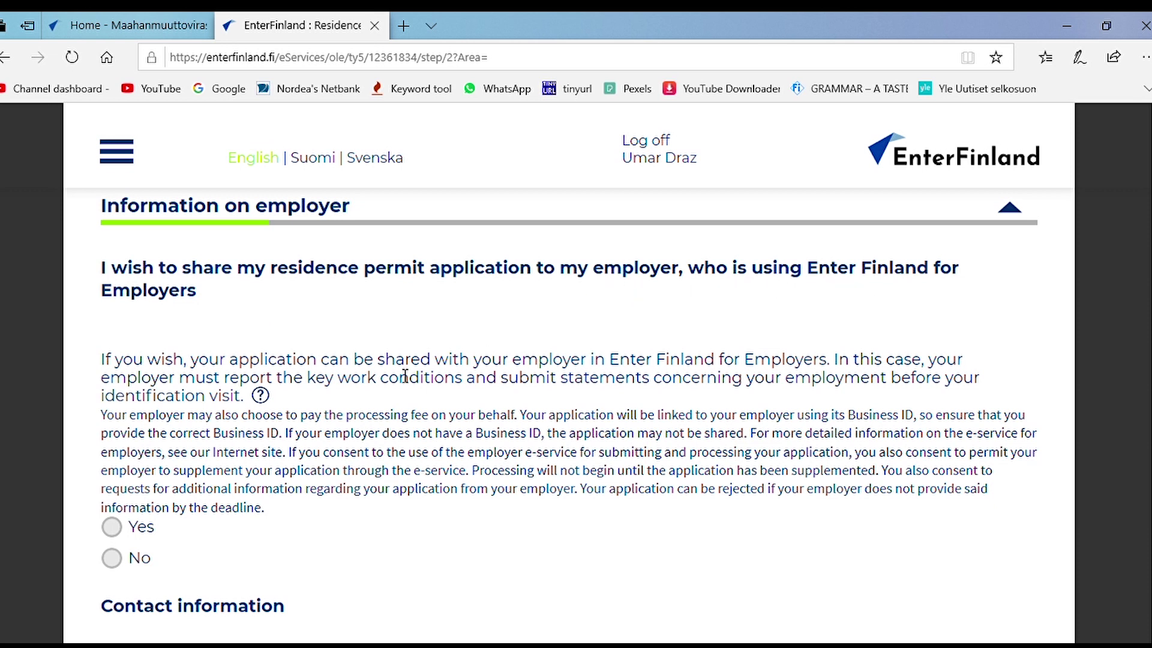
scroll(311, 398, down, 1)
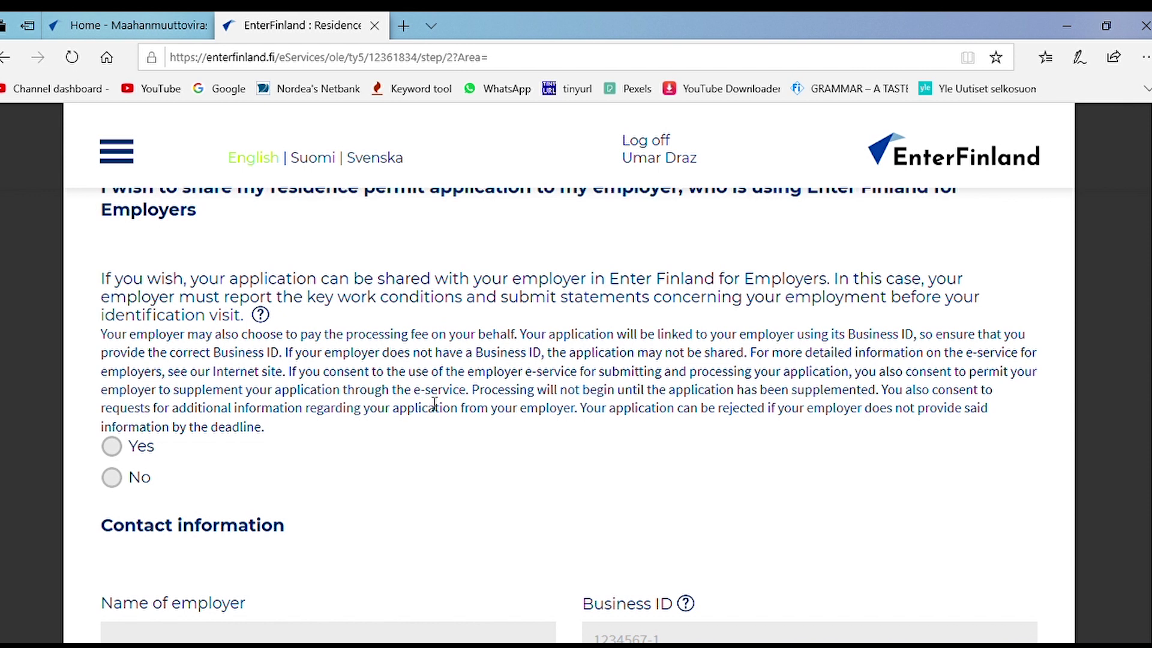
scroll(436, 401, up, 1)
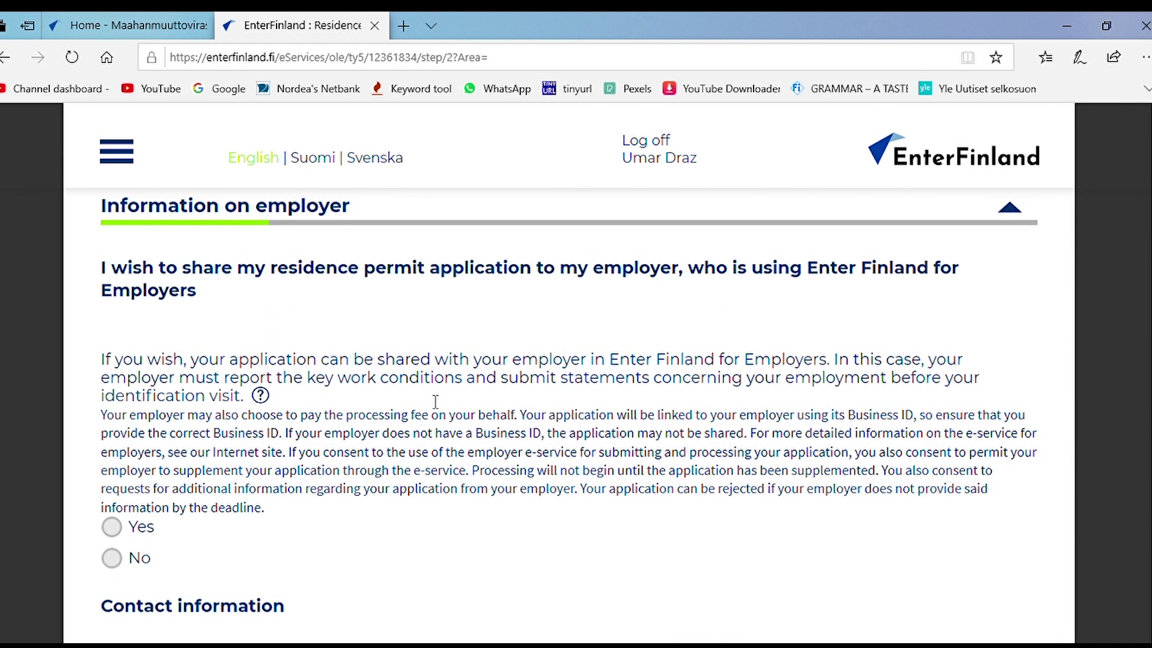
scroll(430, 401, up, 1)
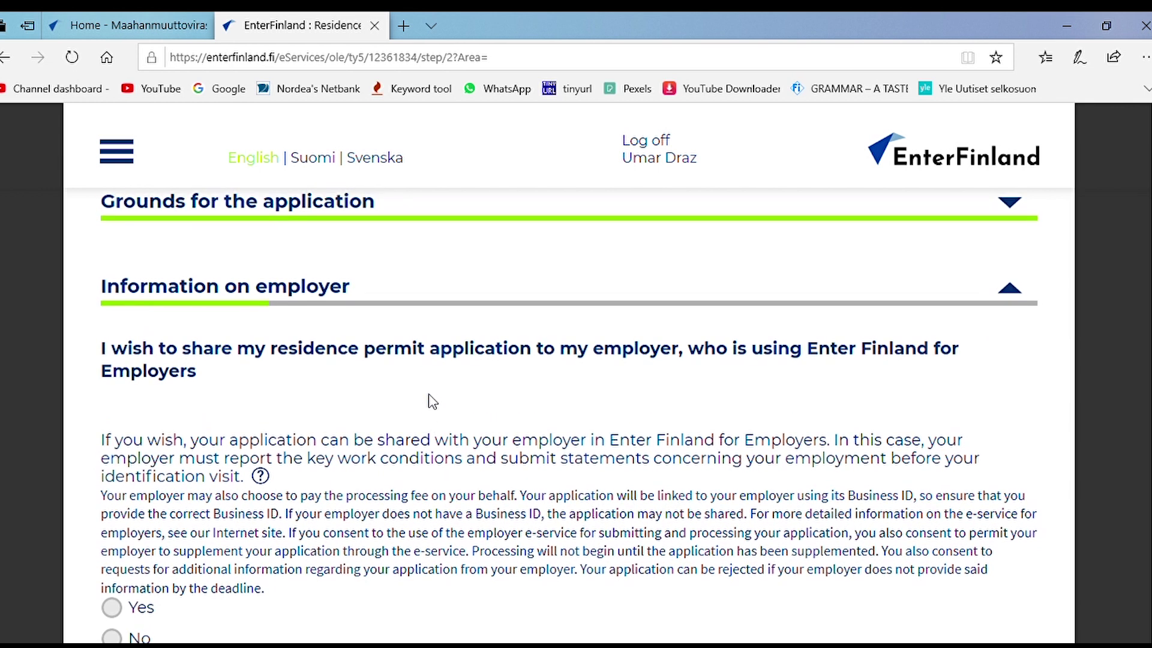
scroll(428, 393, down, 2)
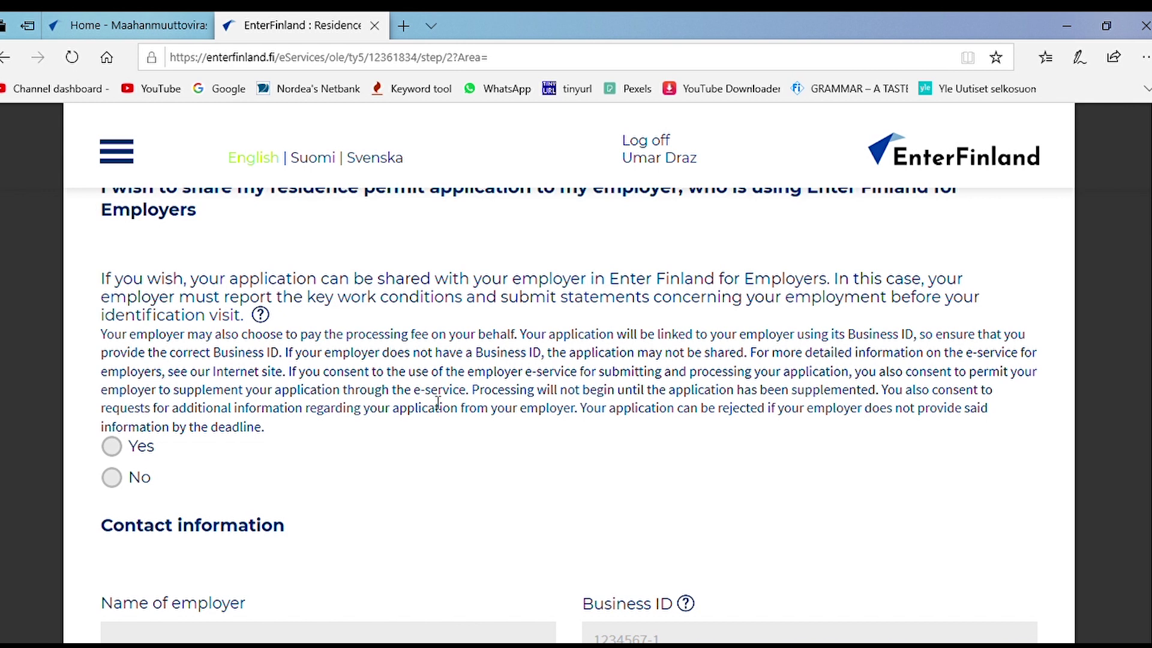
scroll(438, 402, down, 1)
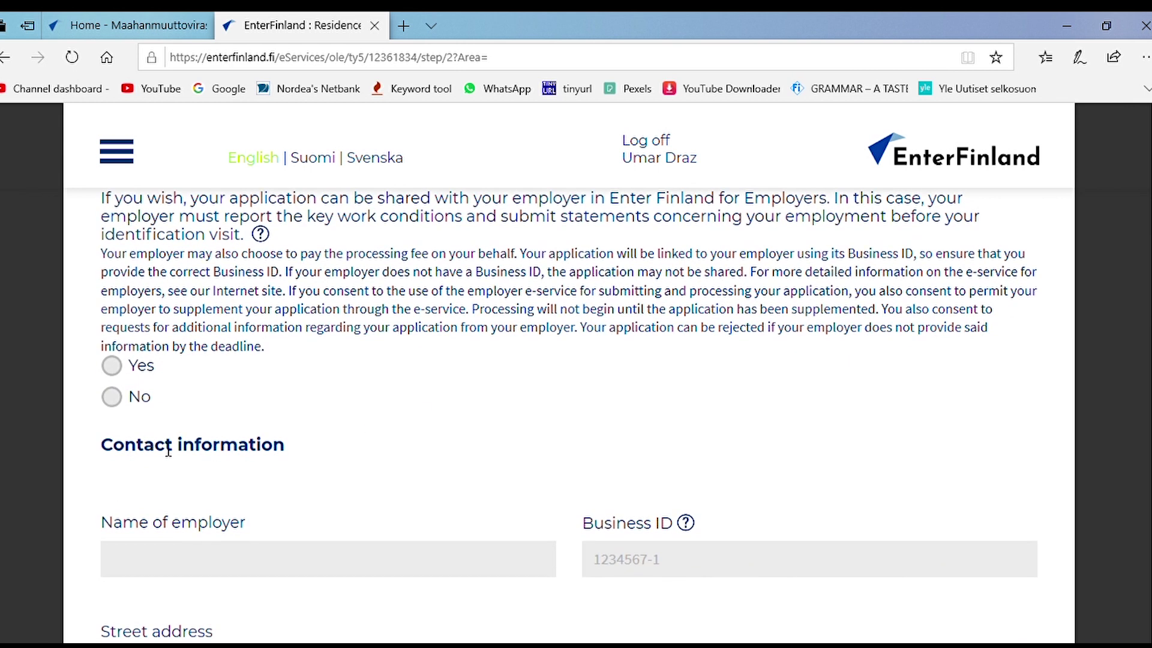
Step: Answer Yes to sharing with the employer and name the employer 'Lassila & Tikanoja'
click(120, 372)
scroll(373, 394, down, 2)
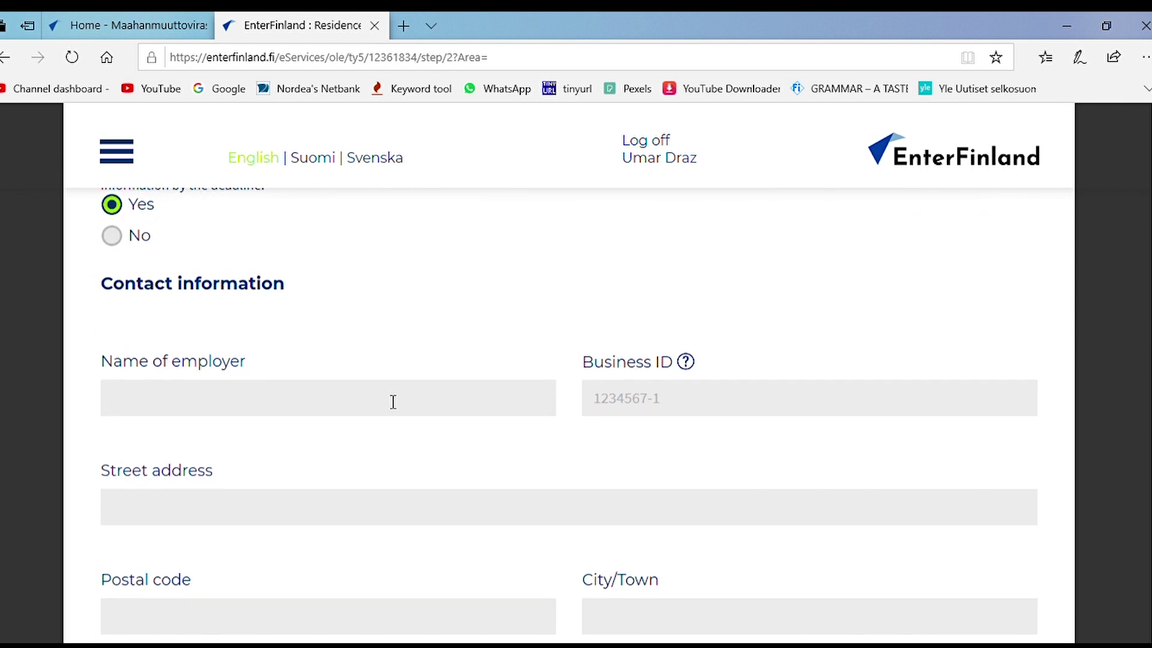
click(407, 414)
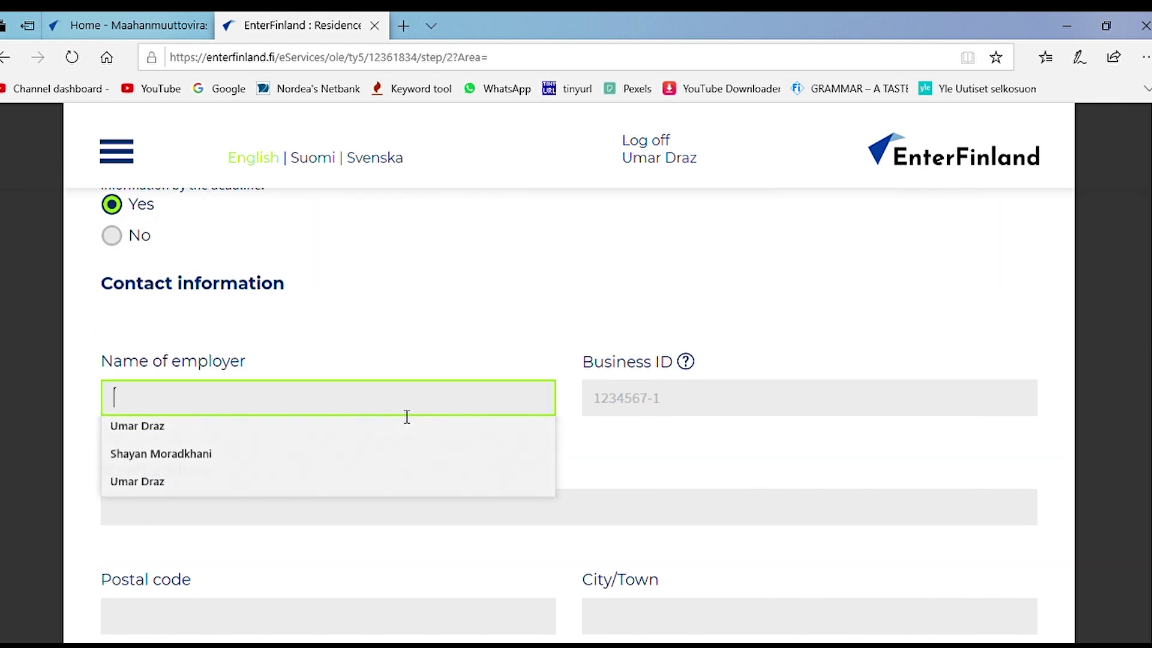
click(418, 363)
click(354, 401)
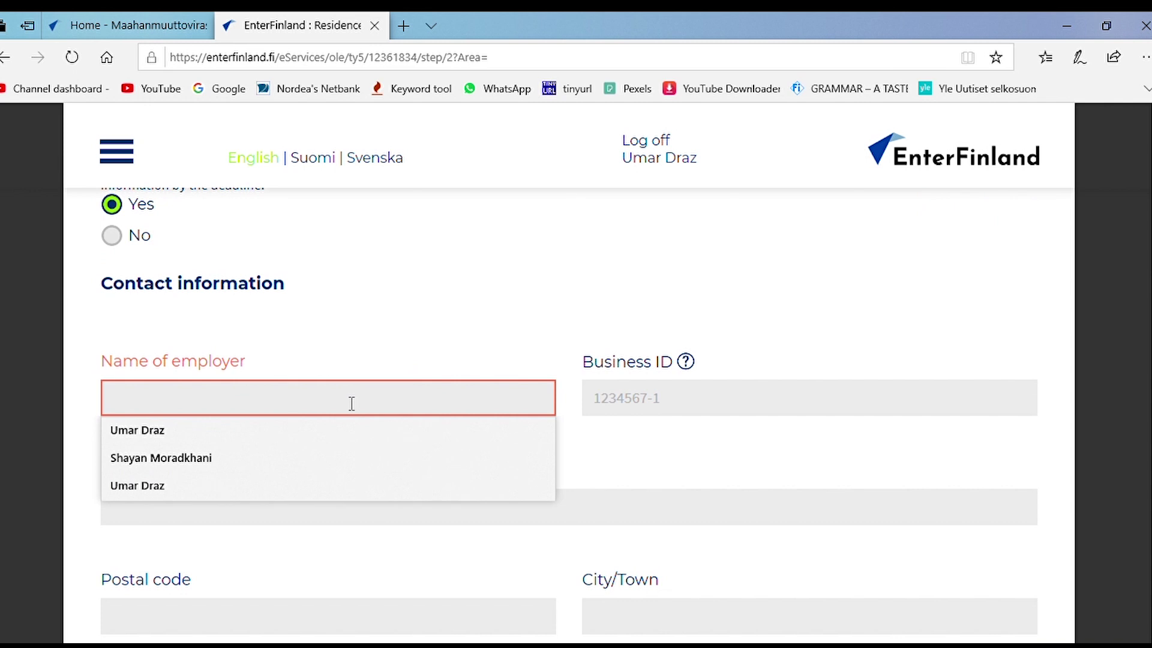
text(Lassila ^)
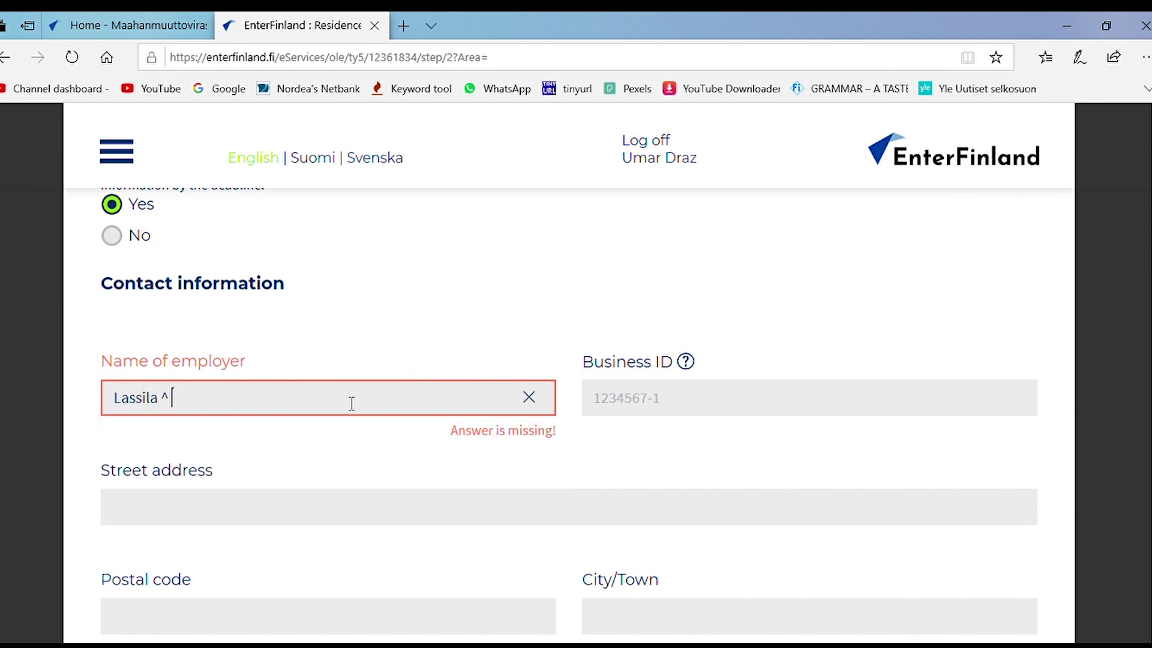
key(BackSpace)
text(& Tikanoja)
key(Tab)
scroll(517, 384, down, 4)
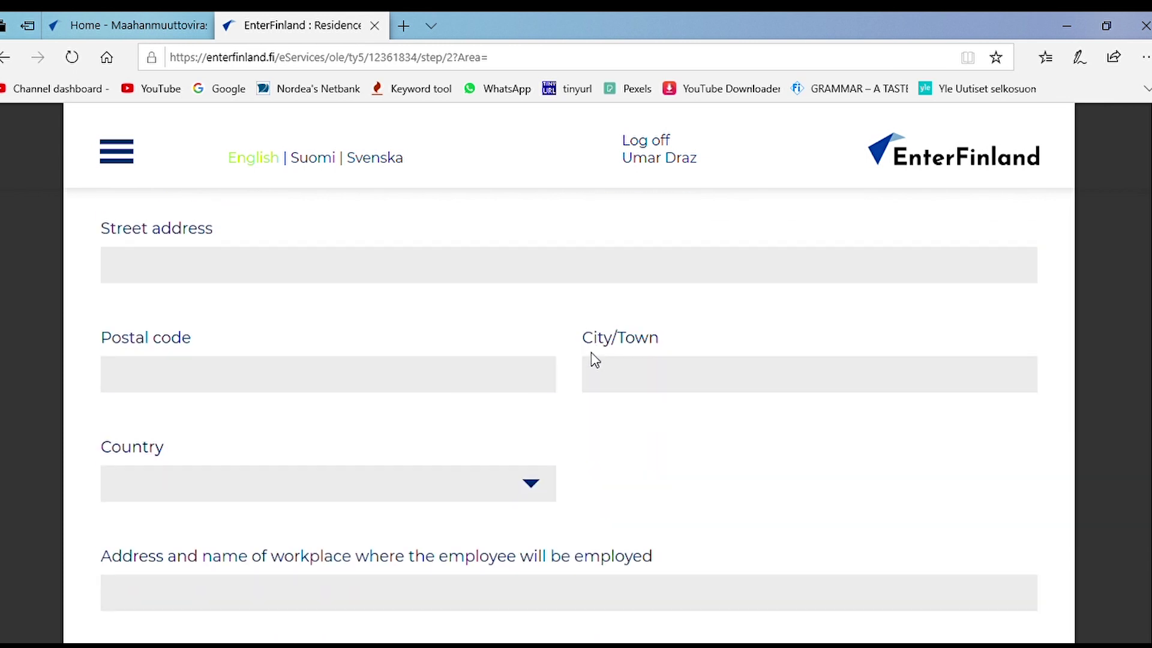
scroll(590, 360, down, 1)
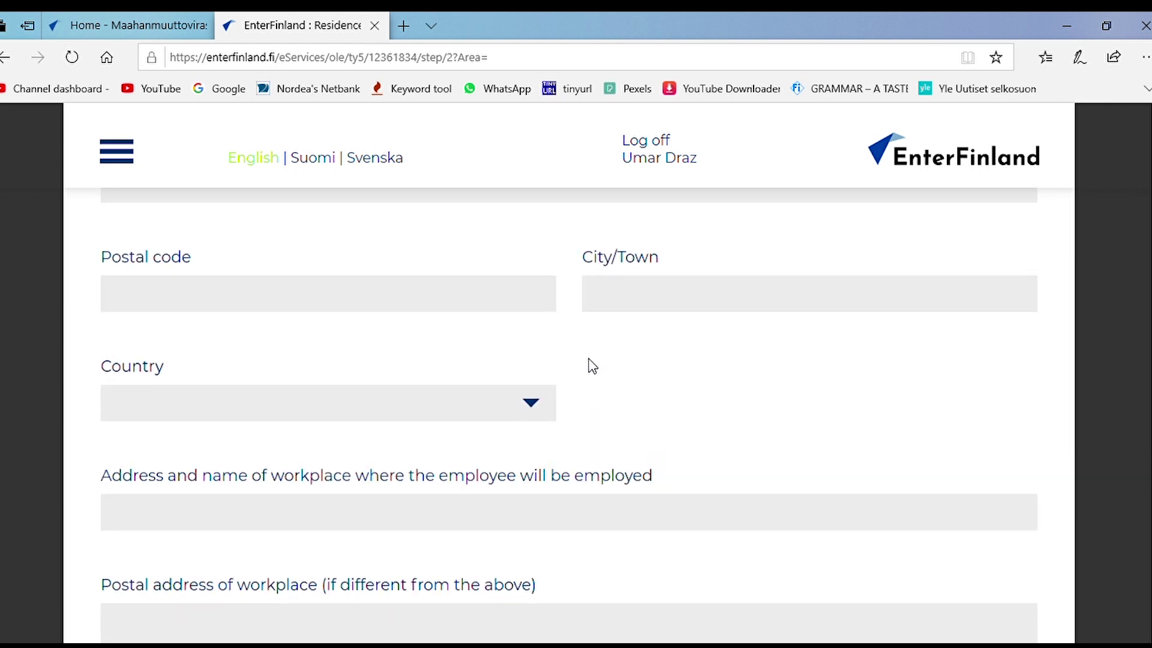
scroll(593, 364, down, 4)
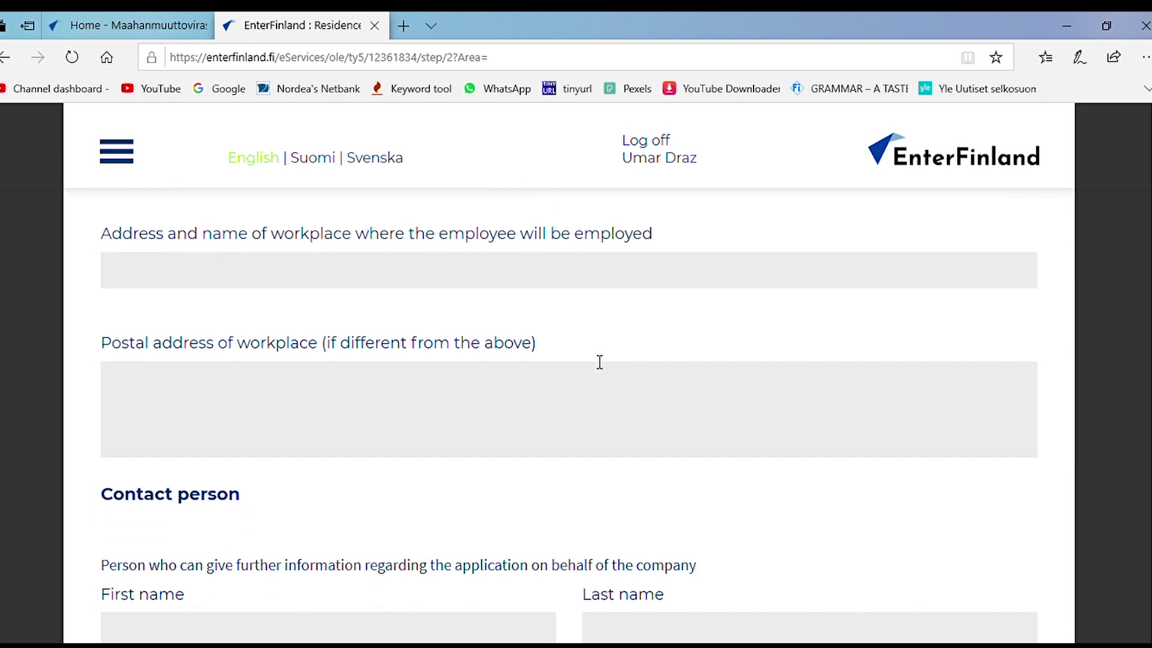
scroll(593, 364, up, 7)
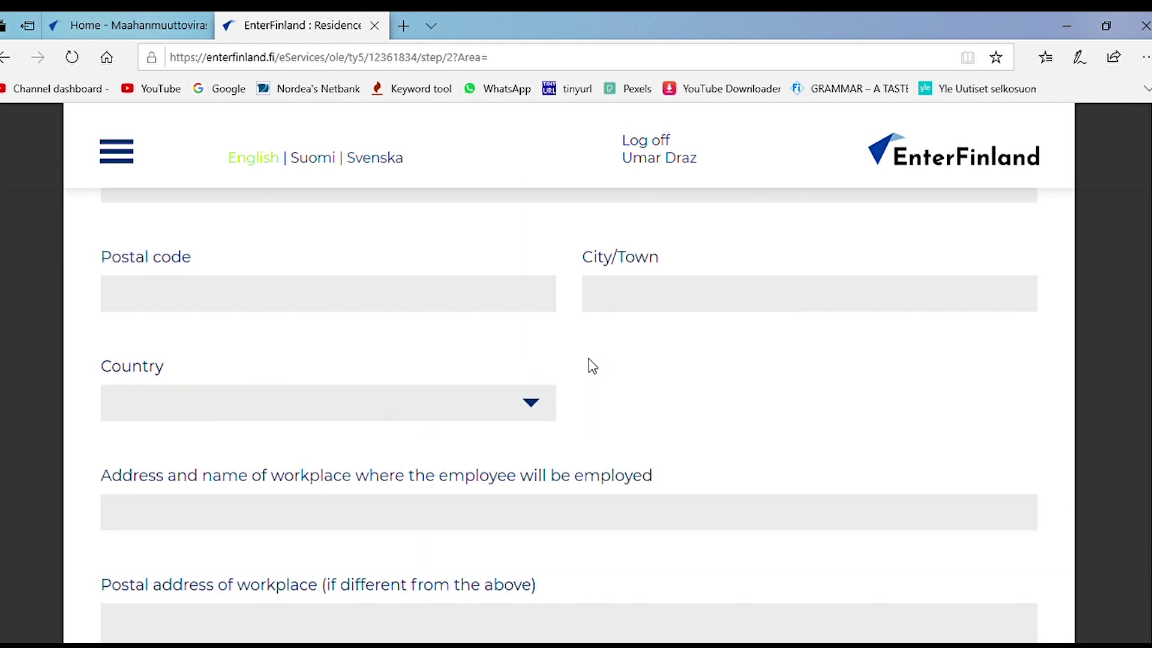
scroll(593, 364, up, 1)
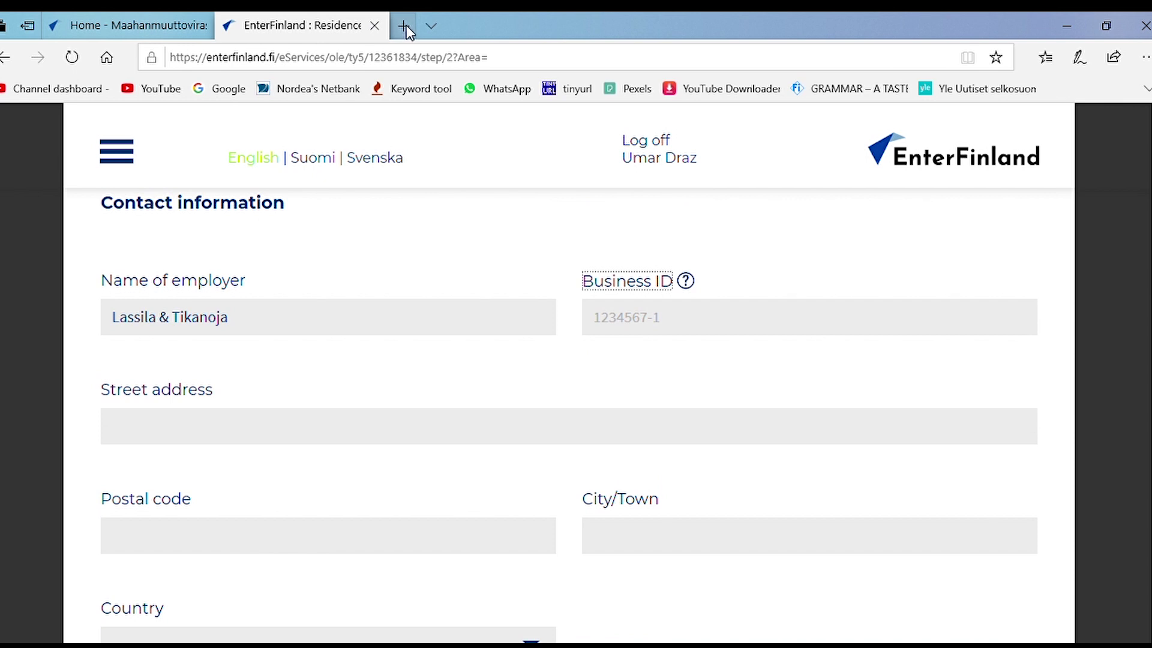
scroll(413, 282, up, 5)
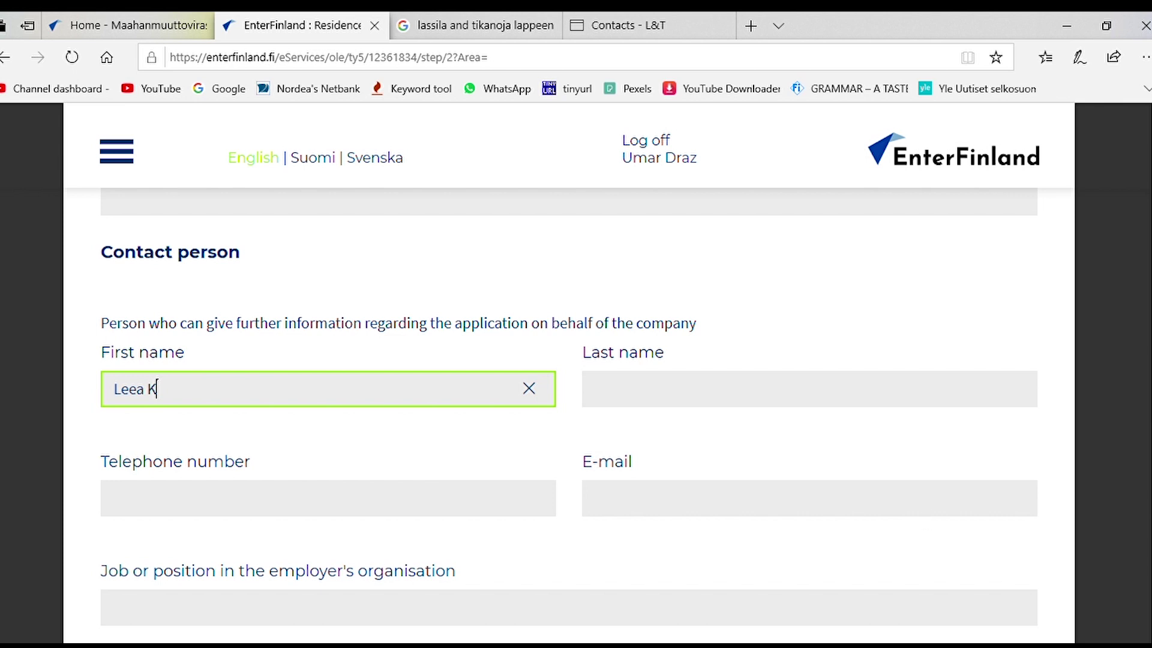
Step: Enter the contact person's first and last name, correcting the typos
text(angmaki)
key(ctrl+a)
key(Tab)
text(KKKKKKKKKKKKKKKKKKKKKKKKKKKKKKKKKKngas)
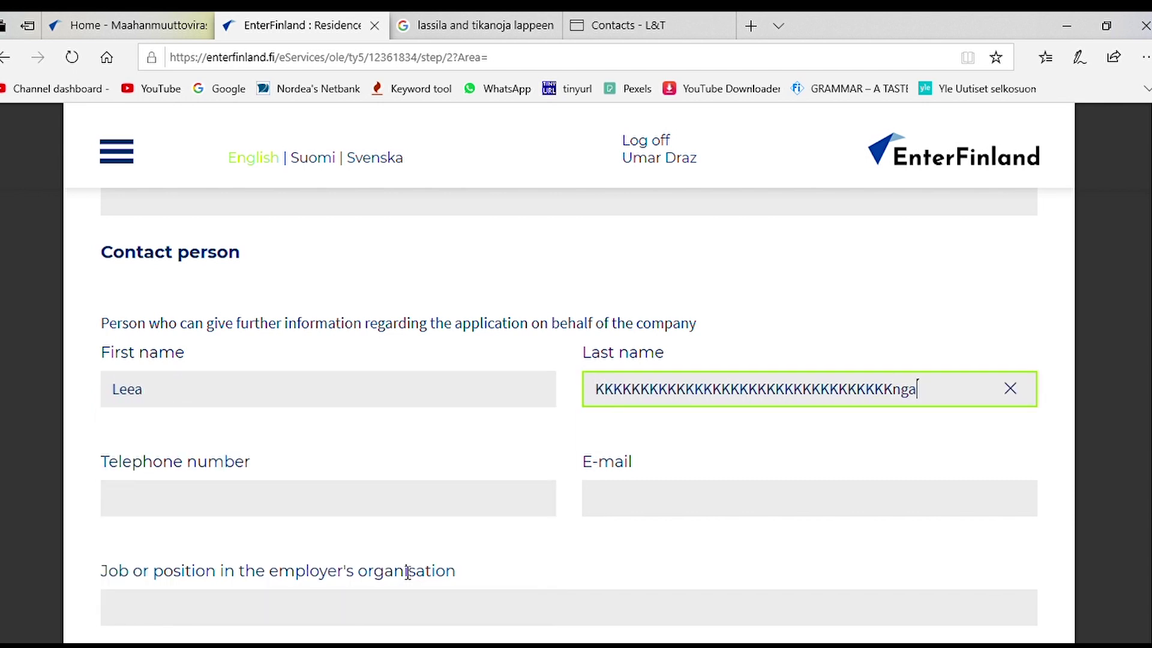
key(ctrl+a)
key(BackSpace)
text(sma)
click(331, 502)
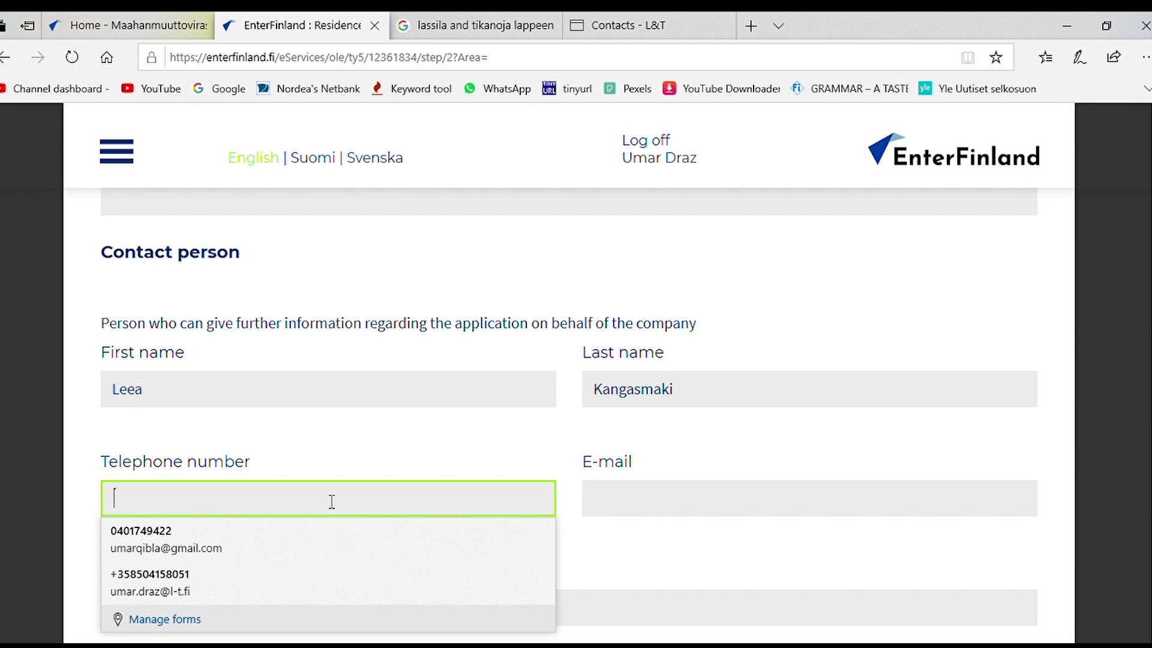
Step: Enter the job title 'Service Officer - Cleaning'
scroll(525, 394, down, 20)
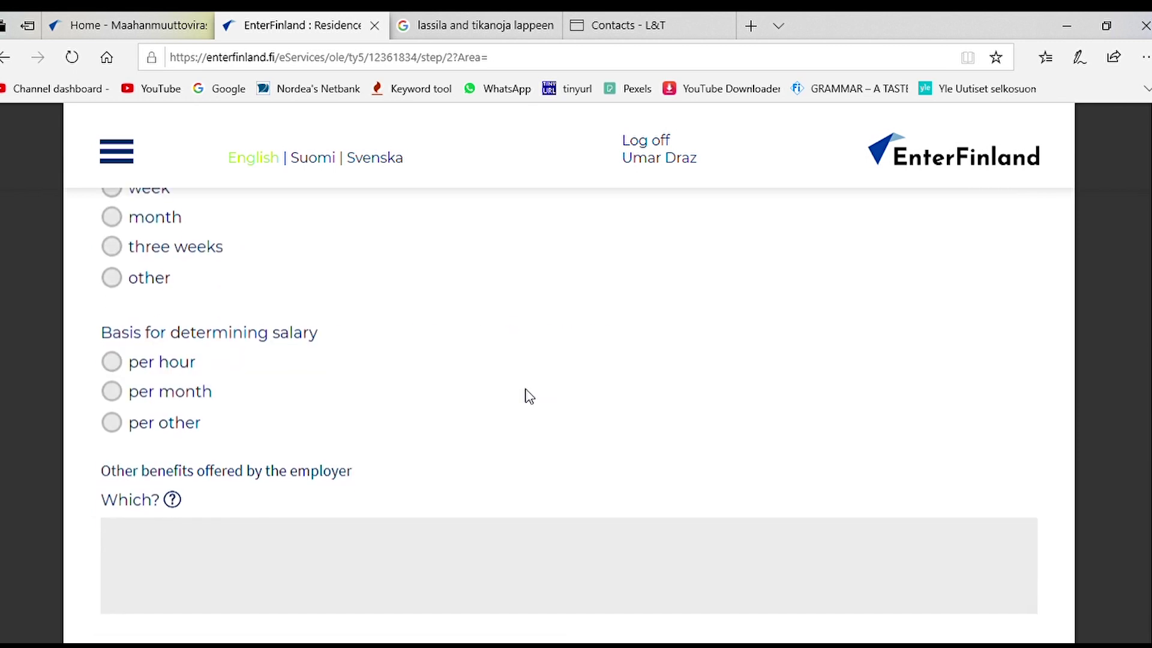
scroll(534, 397, down, 3)
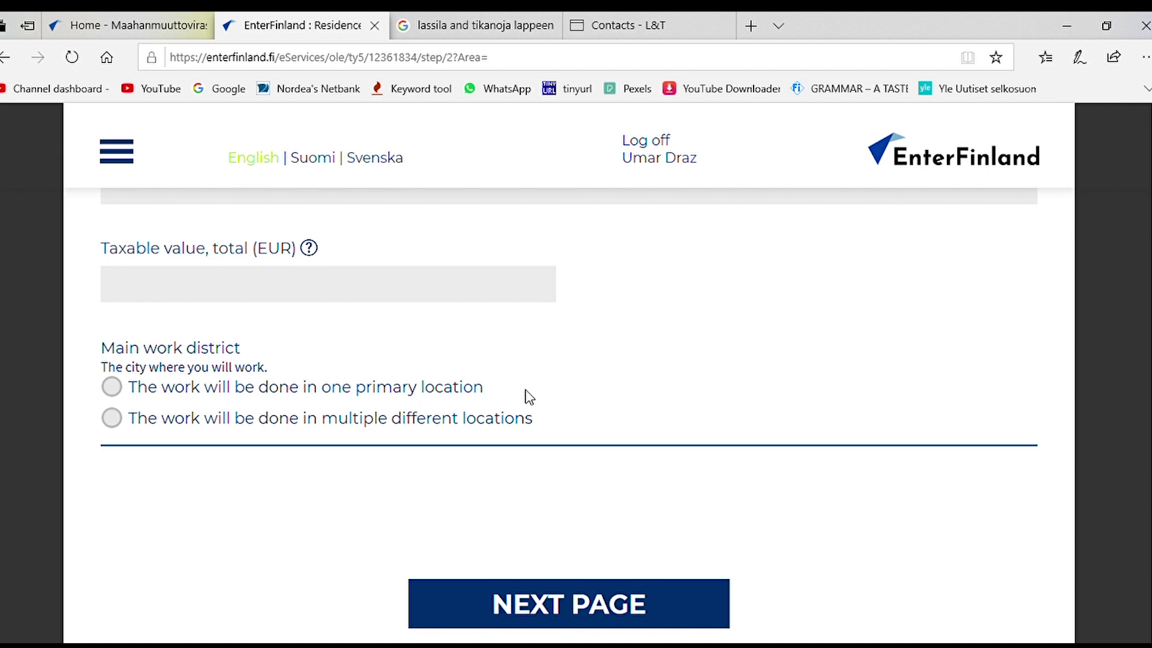
scroll(529, 398, up, 15)
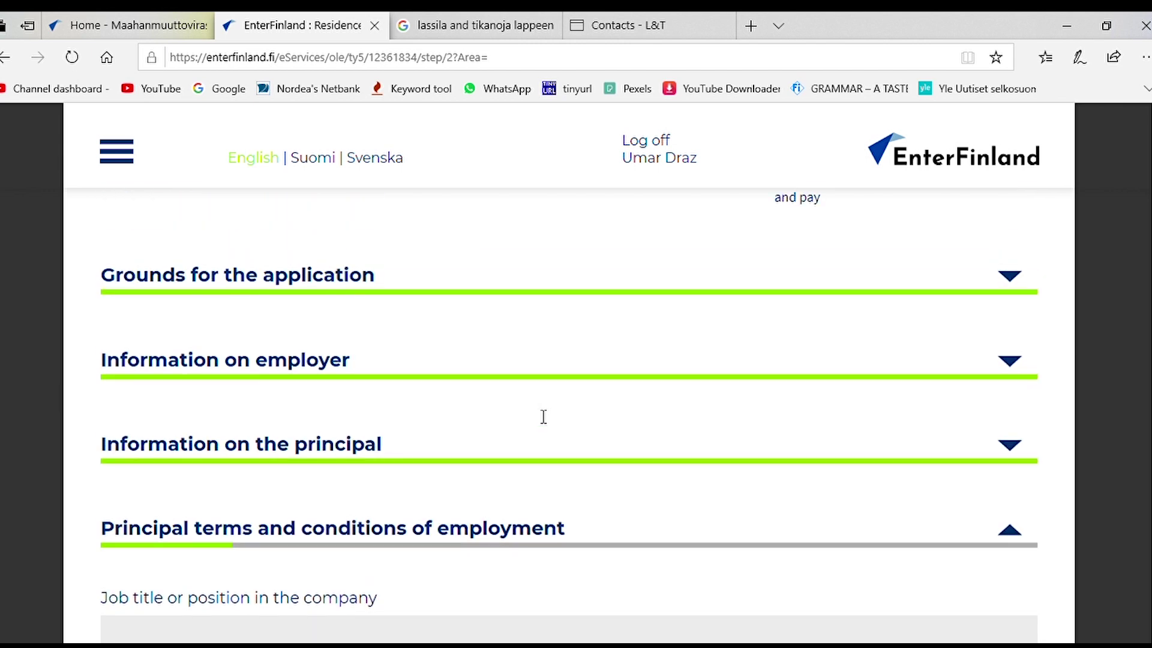
scroll(544, 417, down, 3)
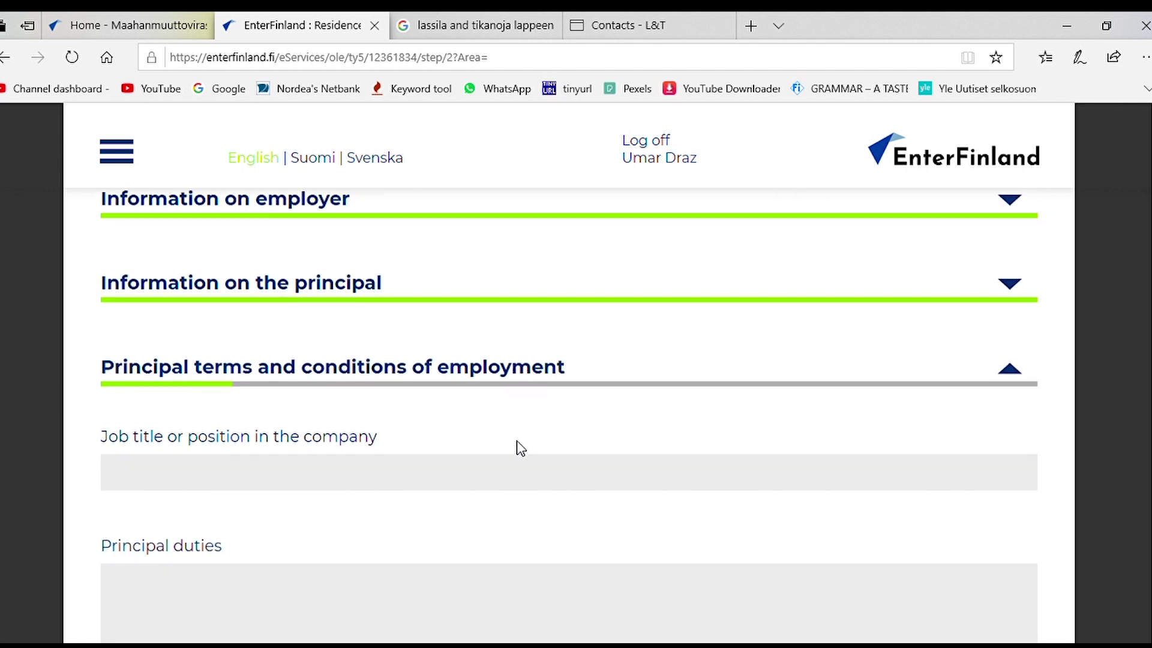
click(371, 479)
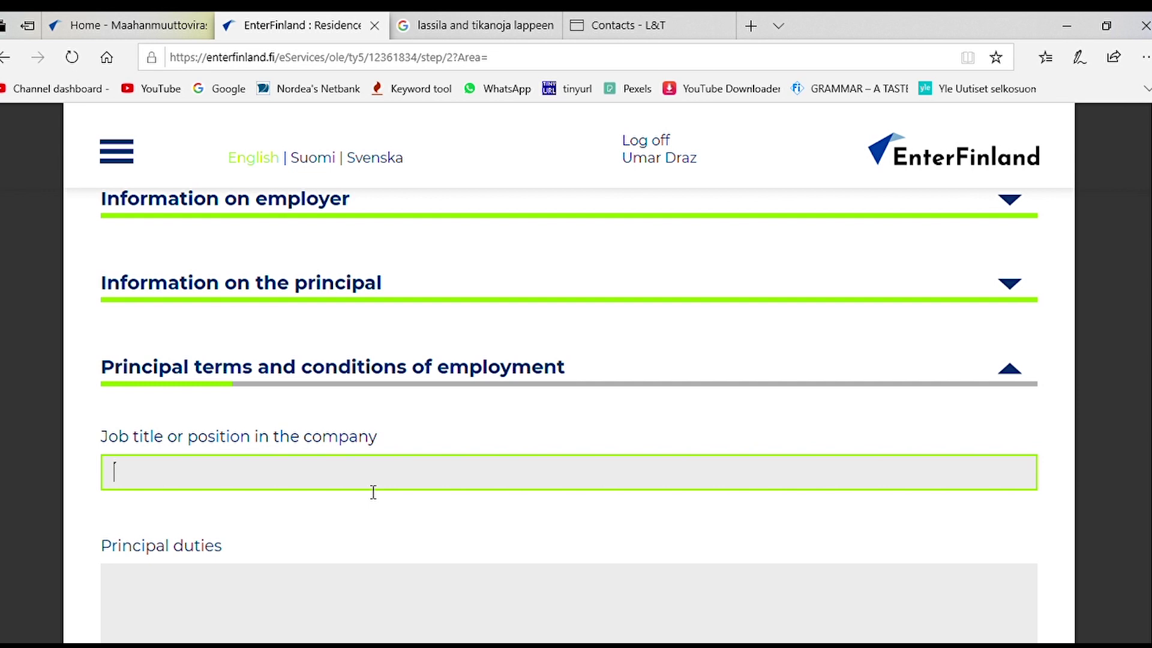
text(Service Officer - Cleaning)
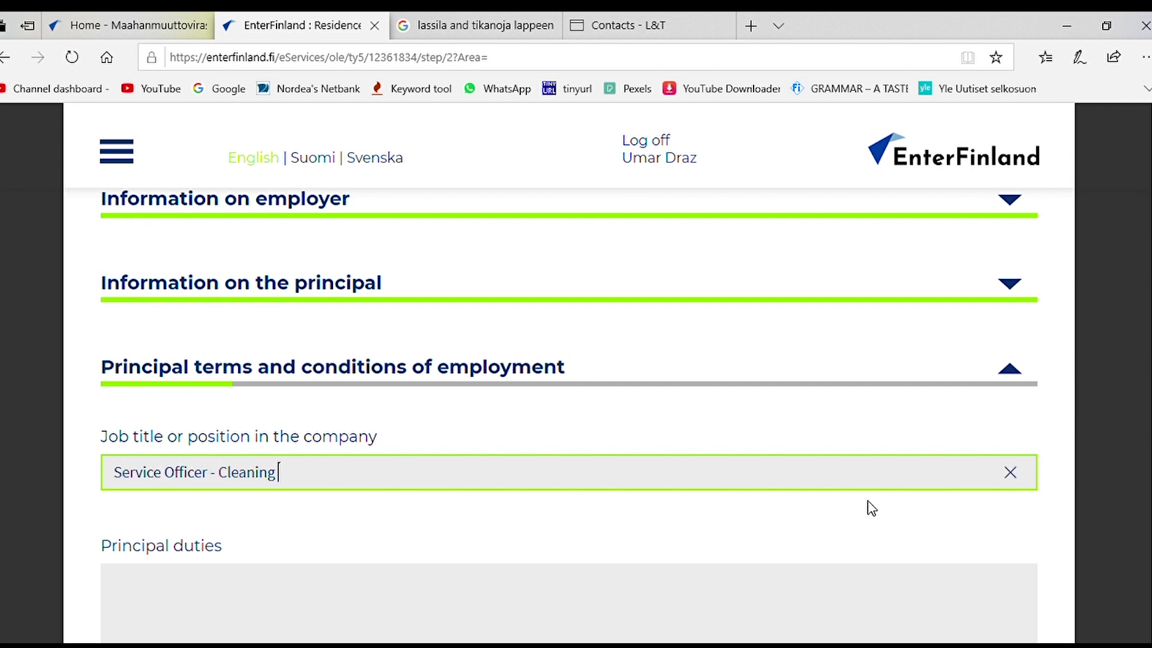
Step: List principal duties: cleaning on various sites, training new recruits, answering customer queries, and more
scroll(871, 508, down, 4)
click(418, 393)
text(Cleaning on various s)
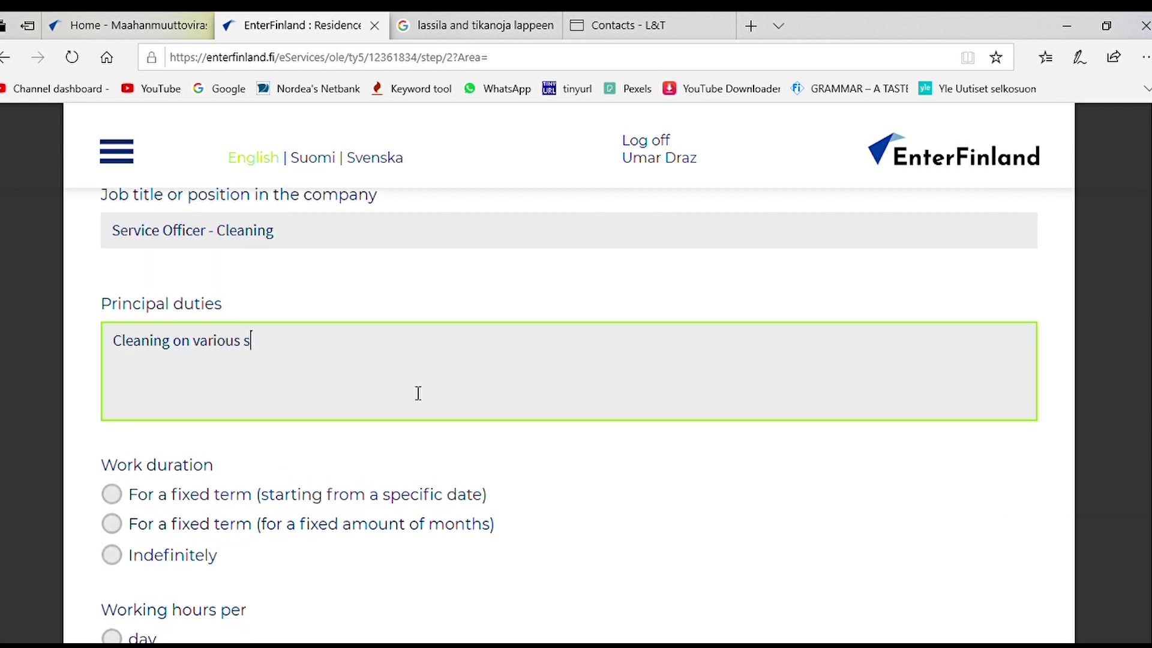
text(ites, training new recruits, answering cus)
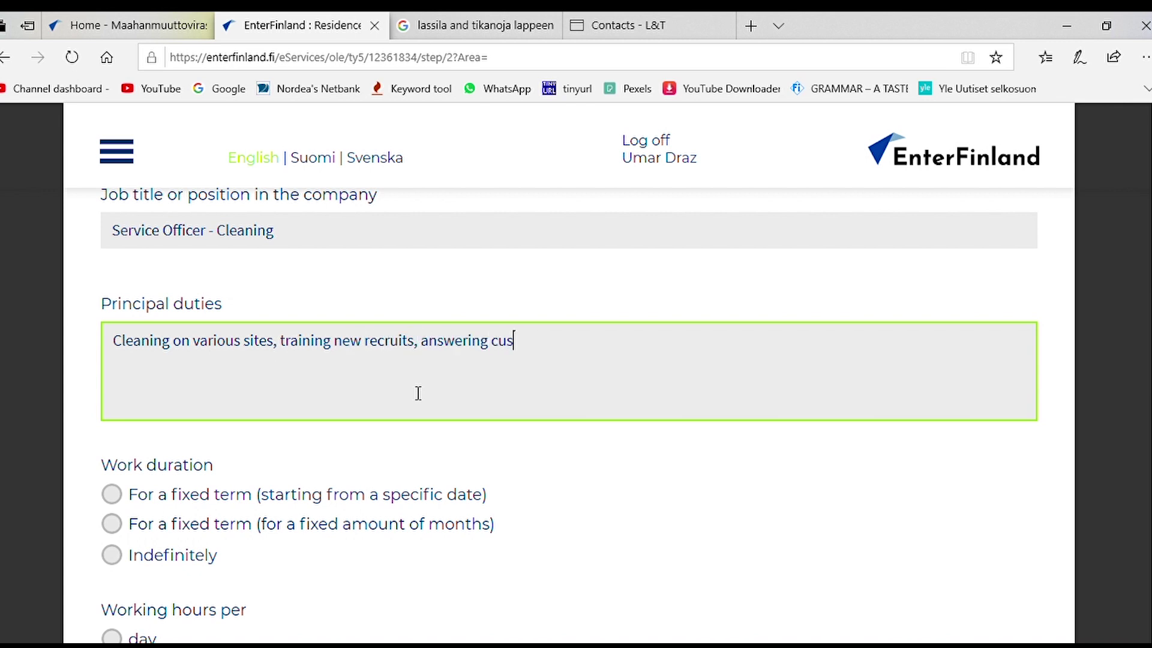
text(tomer queries, making sche)
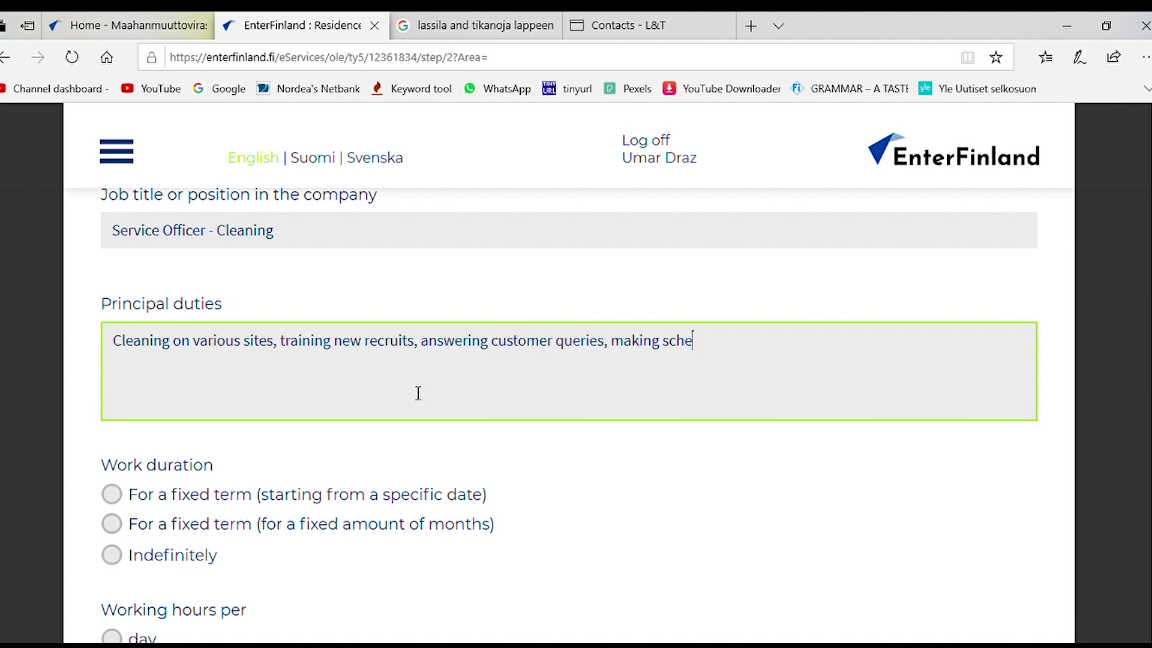
text(dules, team coordination and management)
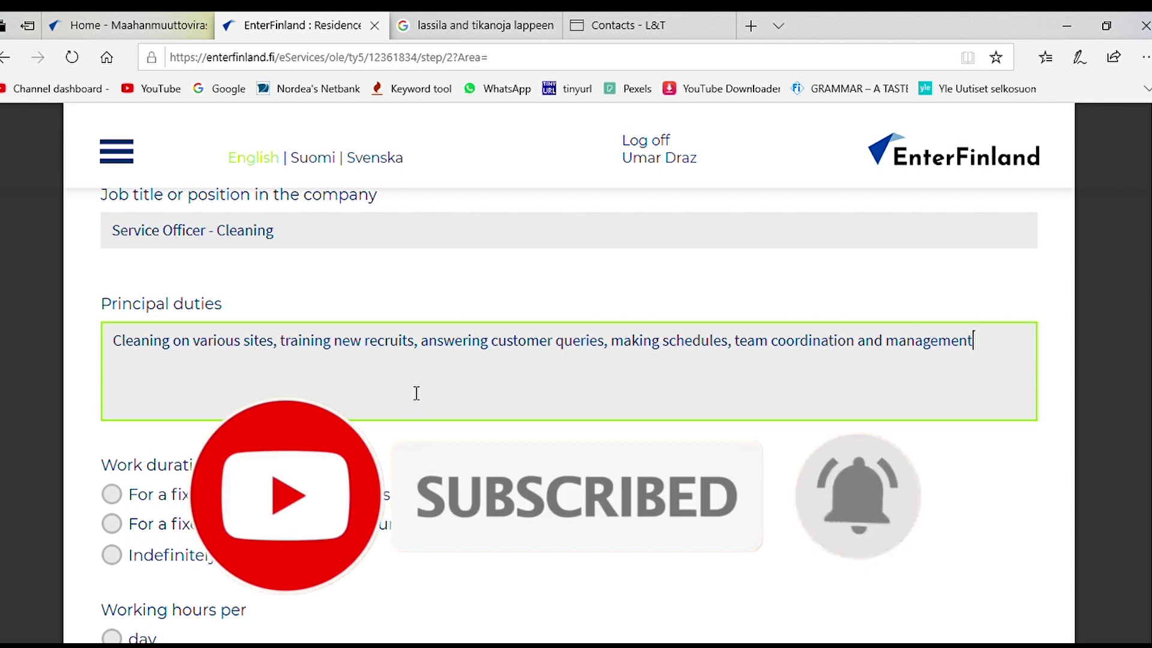
click(367, 348)
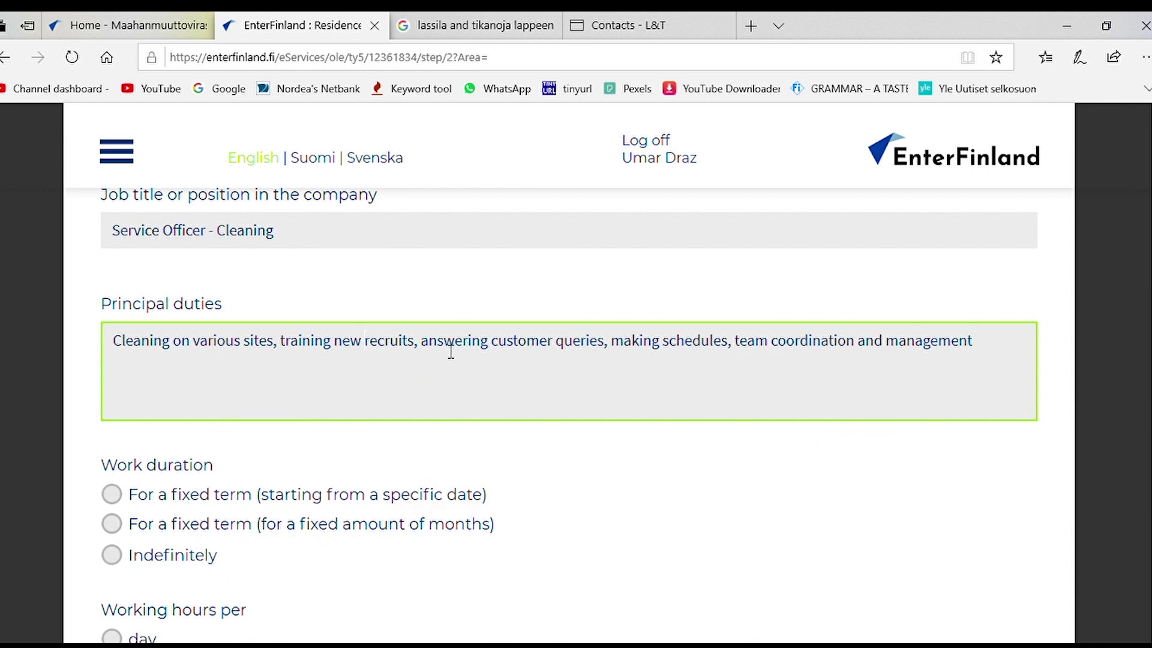
Step: Set work duration to Indefinitely, starting from 29/08/2016
scroll(927, 373, down, 3)
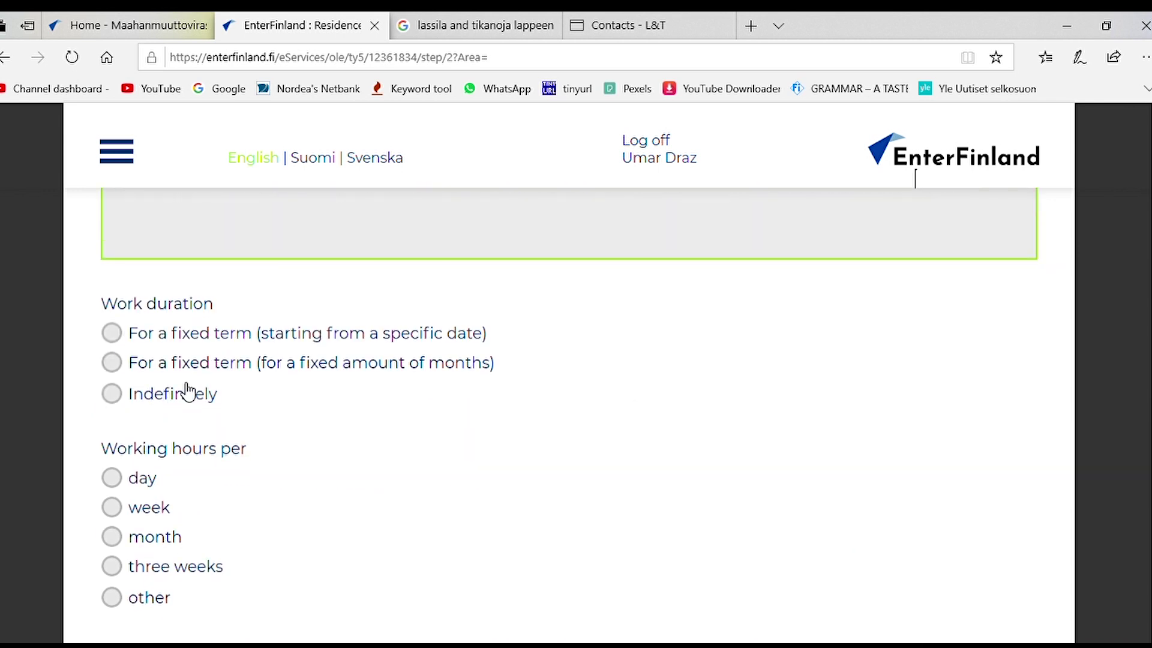
click(133, 394)
click(296, 484)
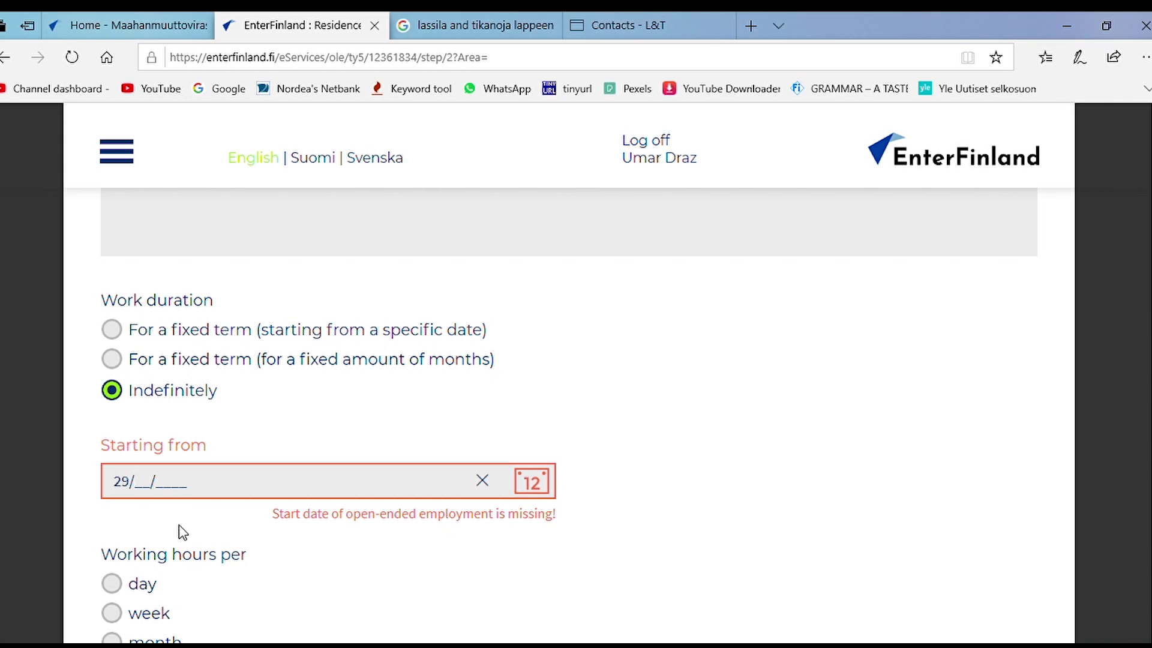
text(29/08/2016)
Step: Begin the additional information text: 'I am working with Lassila and Tikanoja'
scroll(261, 576, down, 4)
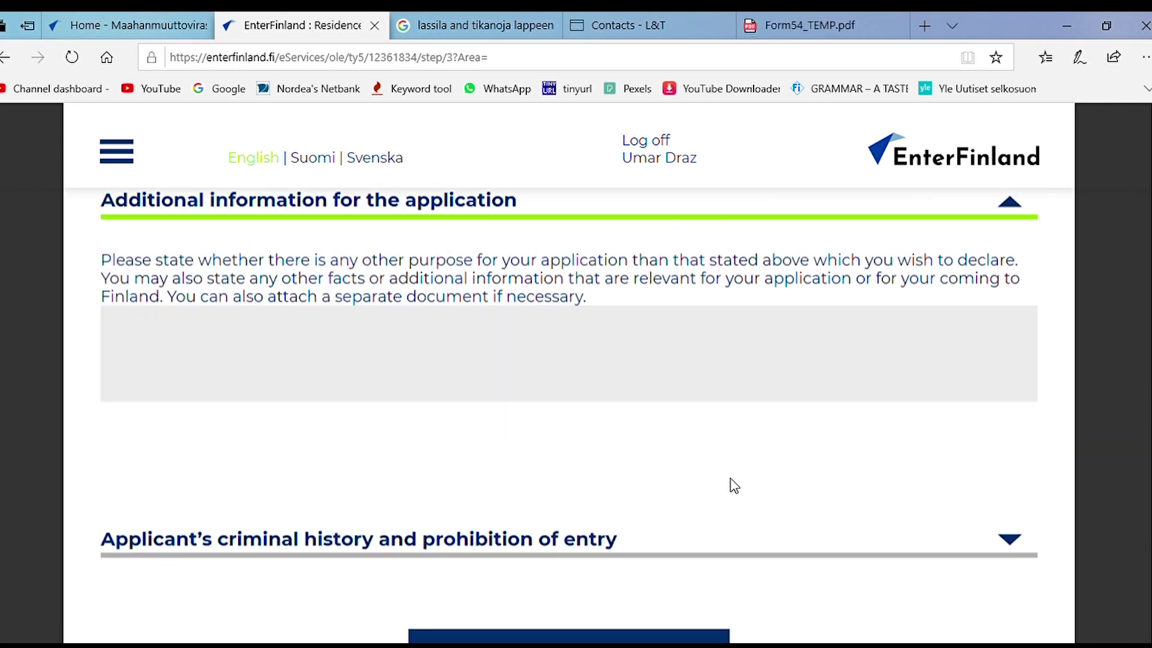
click(679, 411)
text(i A)
text( am working with Lassila and )
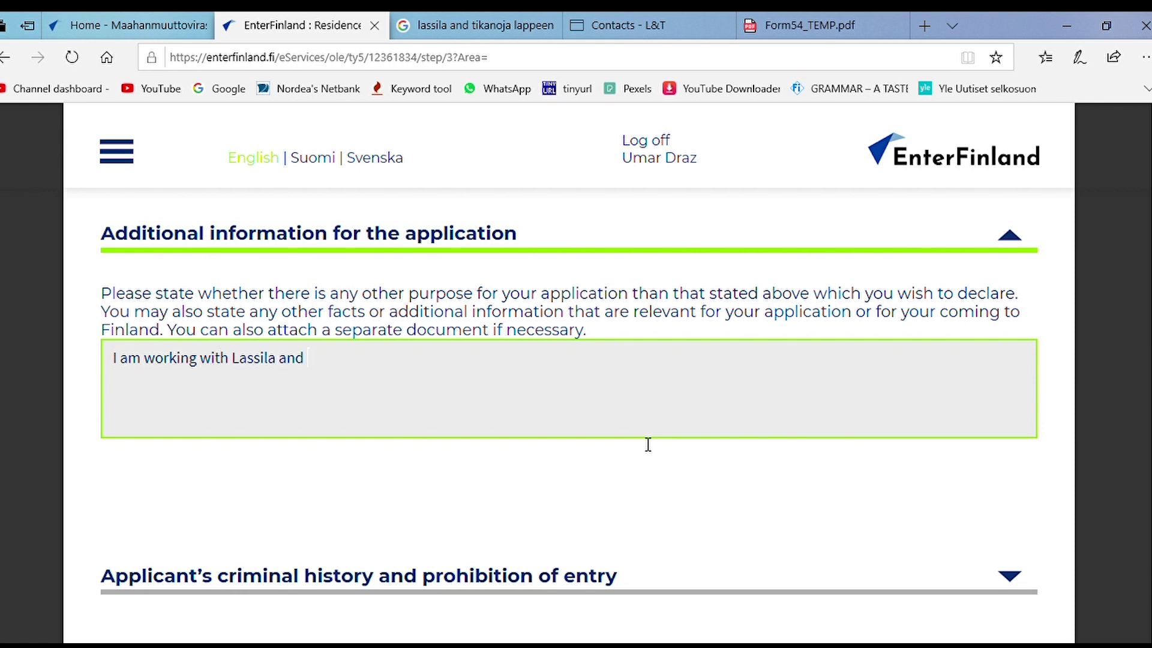
text(Tikanoja)
Step: Draft the Lassila and Tikanoja part-time job history and opportunities in other departments of the company
key(ctrl+a)
text(I started working )
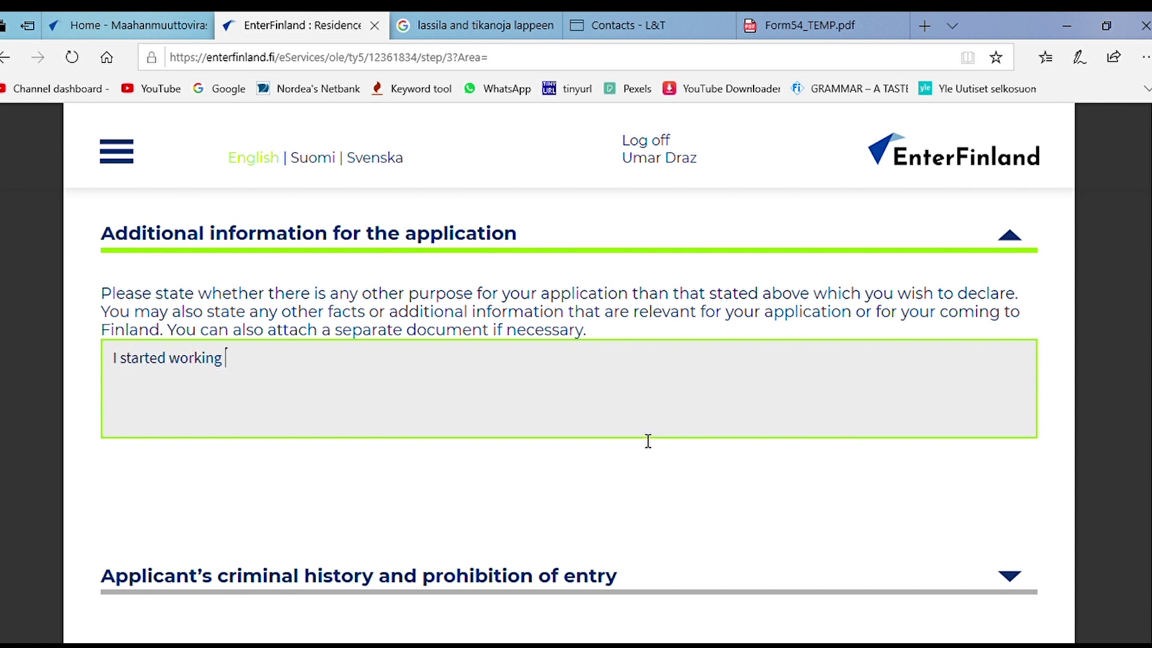
text(with Lassila and Tikanoja as part time during my stud)
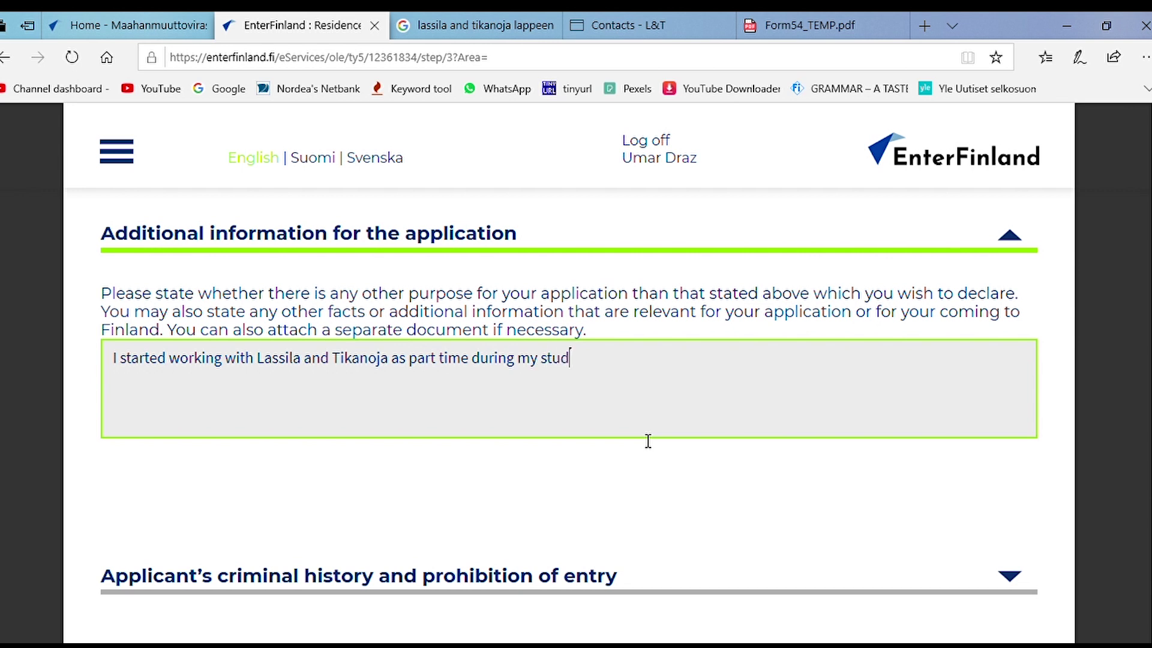
text(ies. After completing my studies I st)
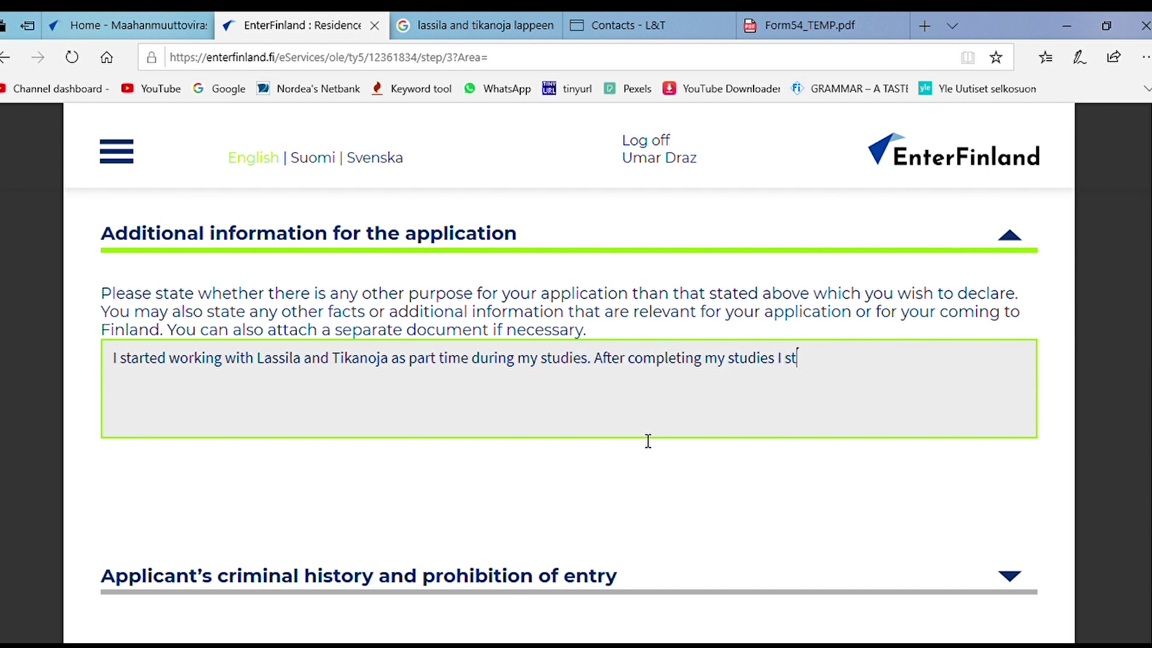
text(arted working full time. Now, I am also learning Finnish Language )
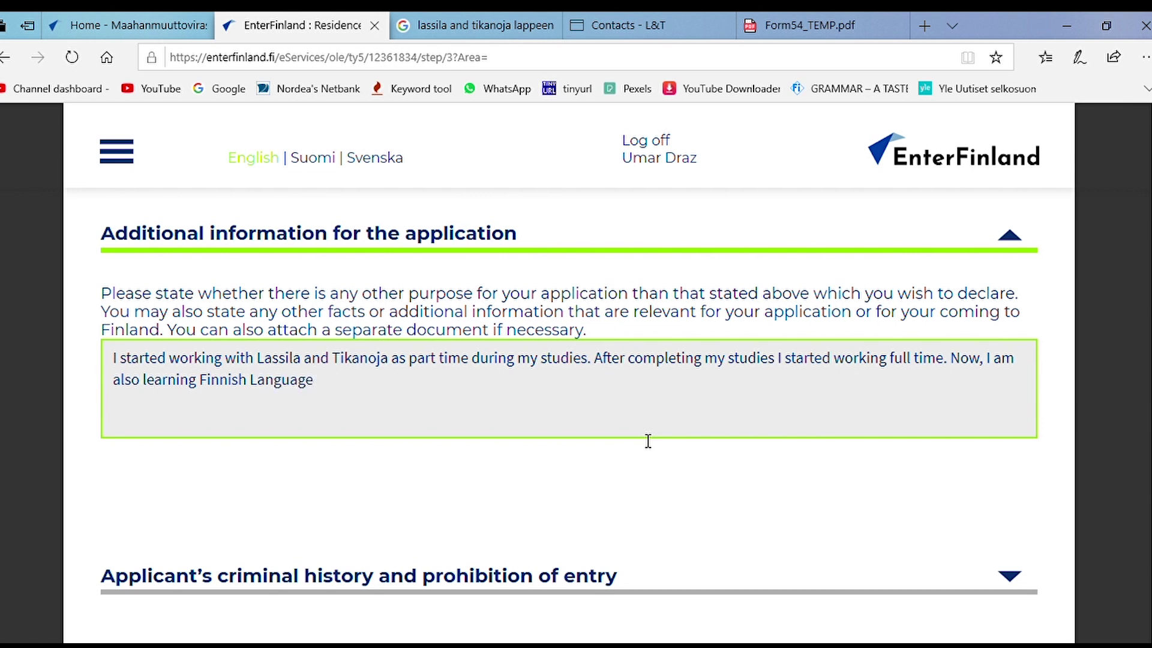
text(Afterwards, I am given additional r)
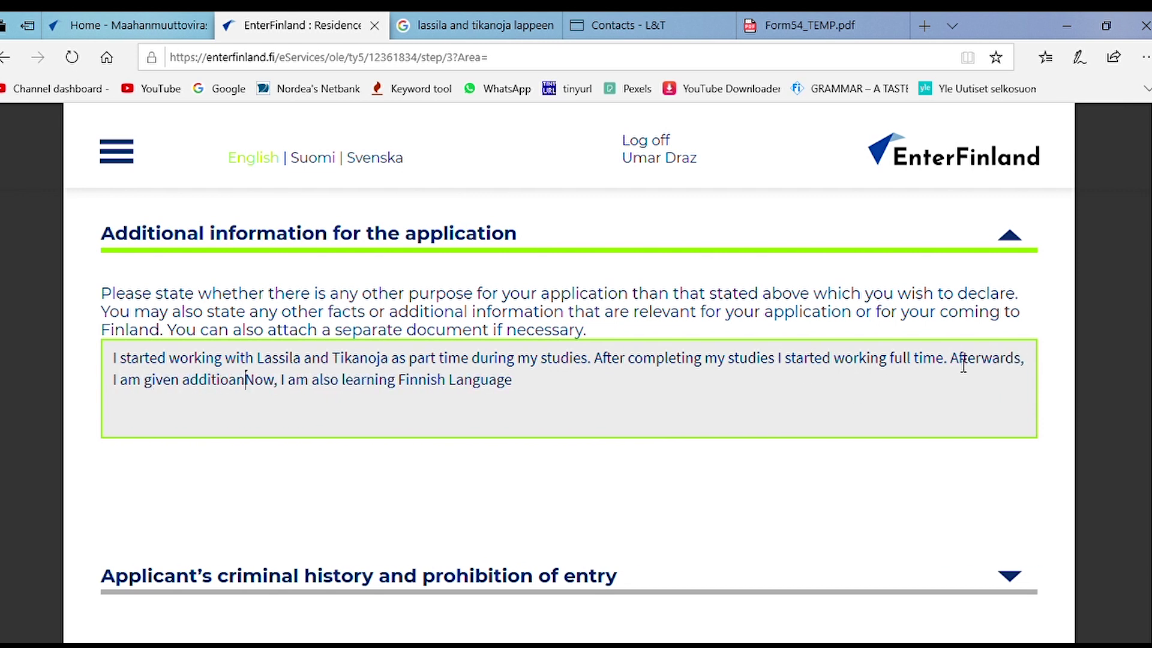
text(esponsibilites. Furth)
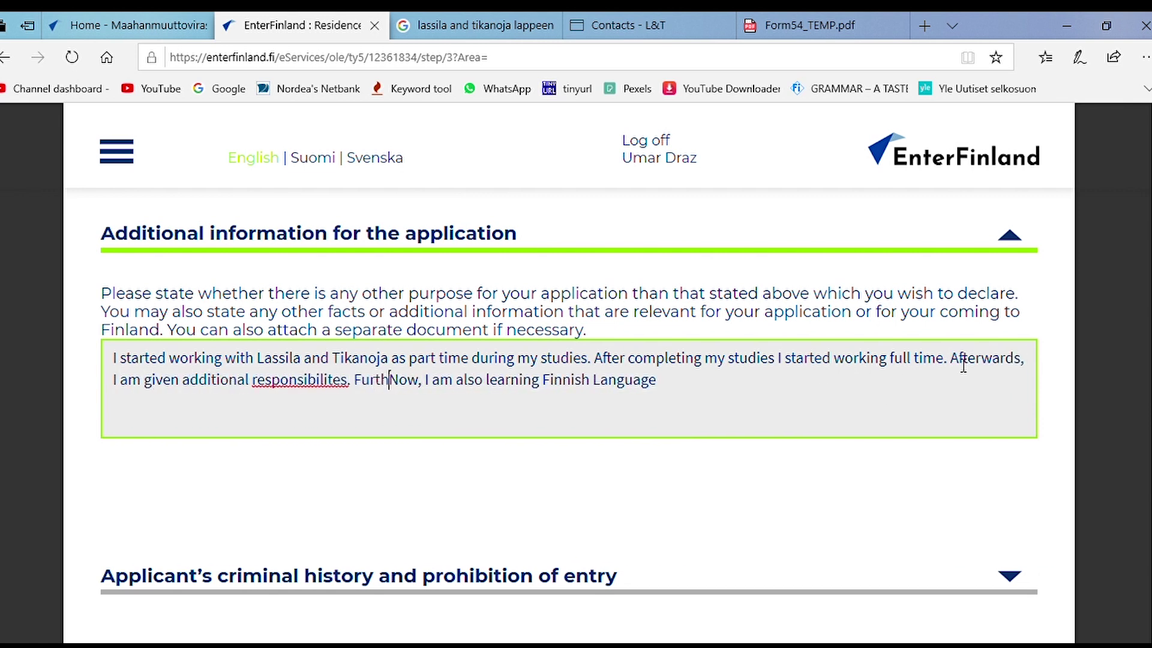
key(BackSpace)
key(BackSpace)
key(BackSpace)
key(BackSpace)
key(BackSpace)
key(BackSpace)
text(and my job role i)
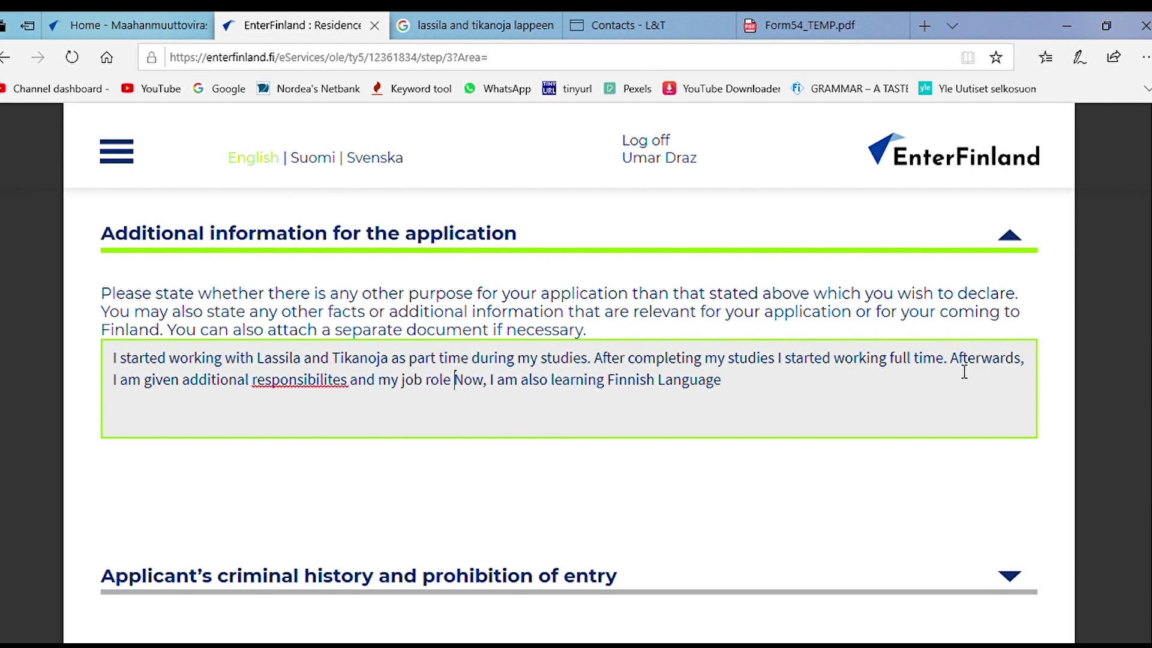
text(s enhanc)
key(BackSpace)
key(BackSpace)
key(BackSpace)
key(BackSpace)
key(BackSpace)
key(BackSpace)
key(BackSpace)
key(BackSpace)
key(BackSpace)
text(was enhanced.)
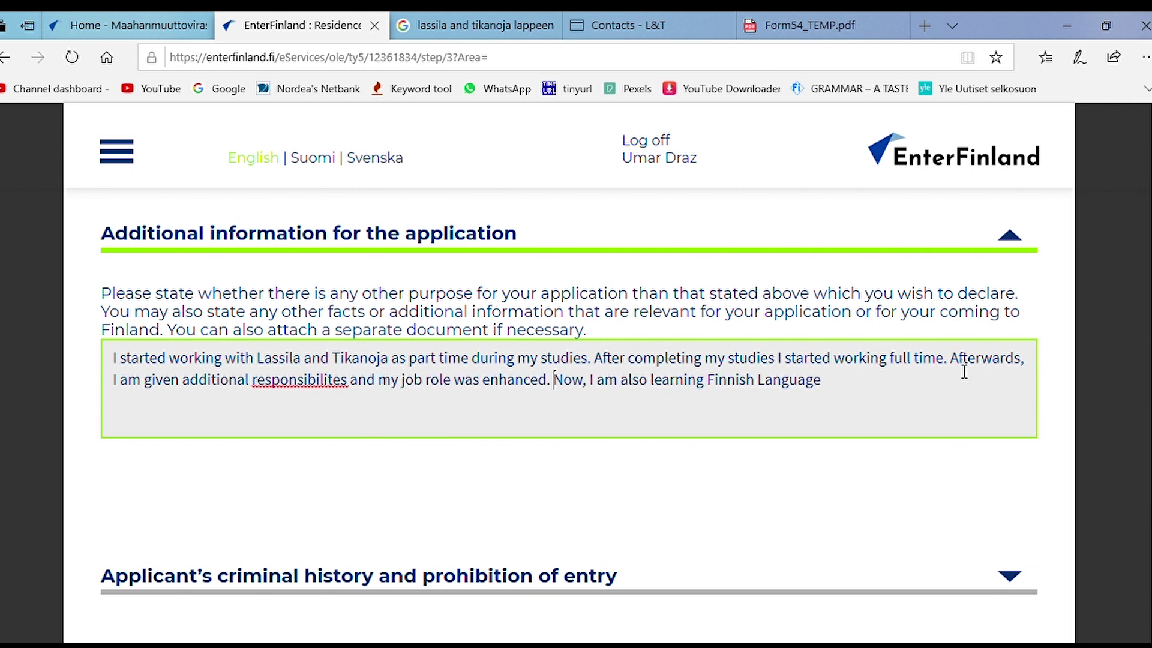
click(854, 388)
text(afterwards there would be b)
text(etter placement)
text( for)
key(ctrl+BackSpace)
key(ctrl+BackSpace)
text(opportunities for me inside the company office)
key(ctrl+BackSpace)
key(ctrl+BackSpace)
key(ctrl+BackSpace)
text(other department of the company.)
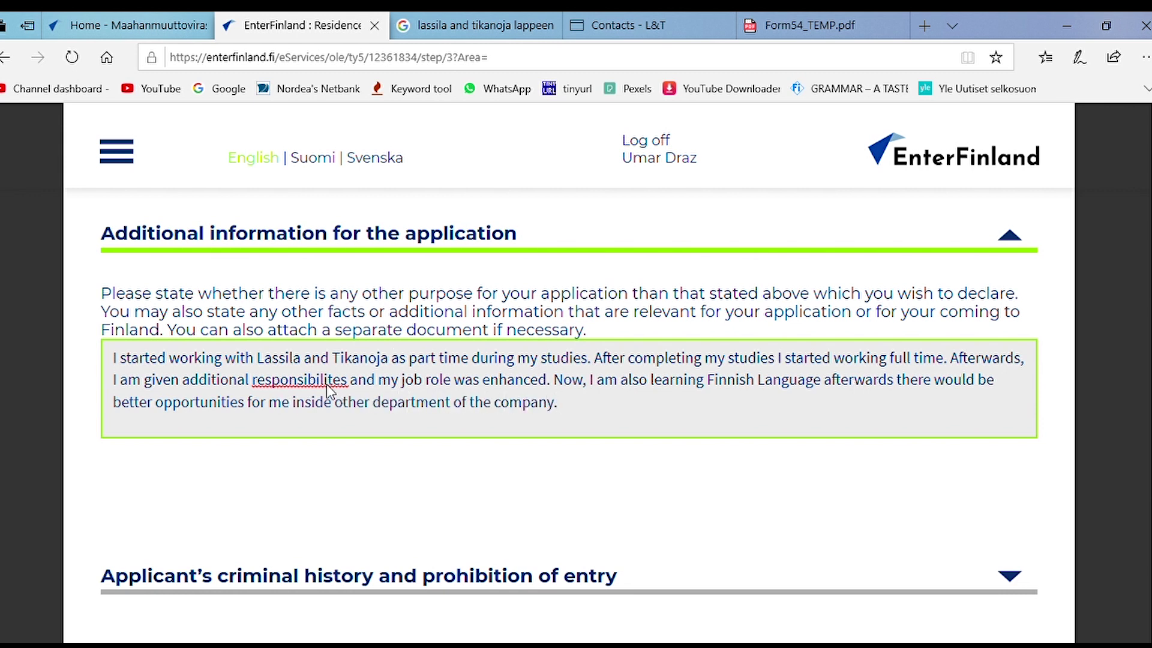
key(BackSpace)
key(BackSpace)
key(BackSpace)
key(BackSpace)
key(BackSpace)
key(BackSpace)
key(BackSpace)
text(ibilities)
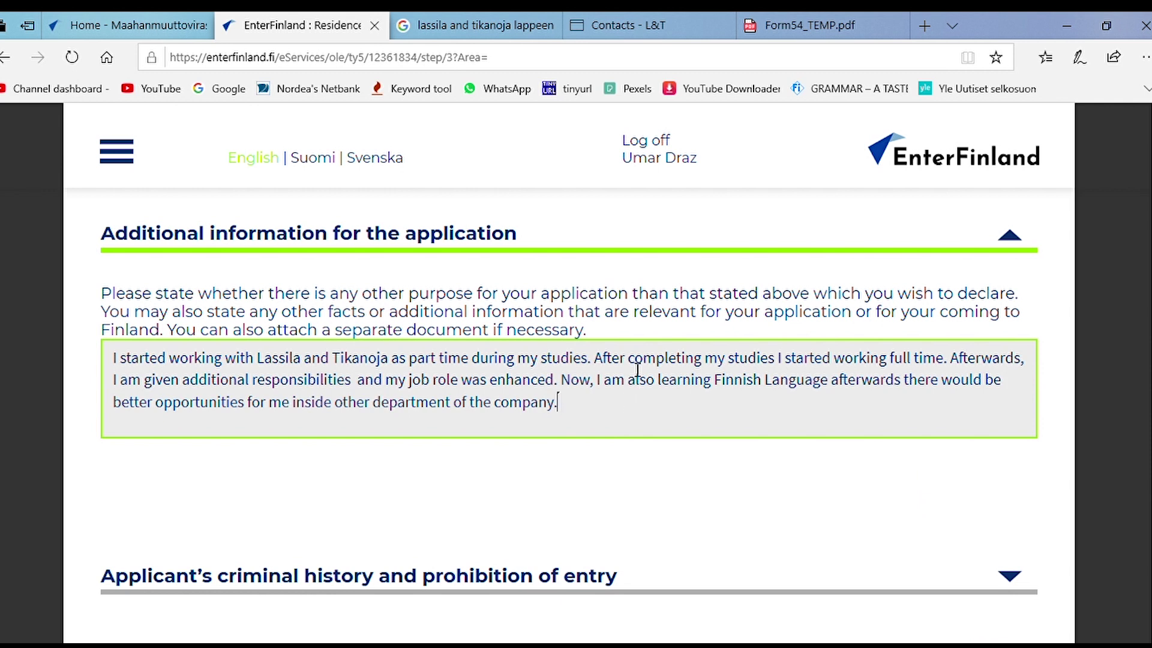
Step: Reword the 'Afterwards' sentence and add practicing Finnish Language, achieving level A 1.3
click(953, 360)
text(Then,)
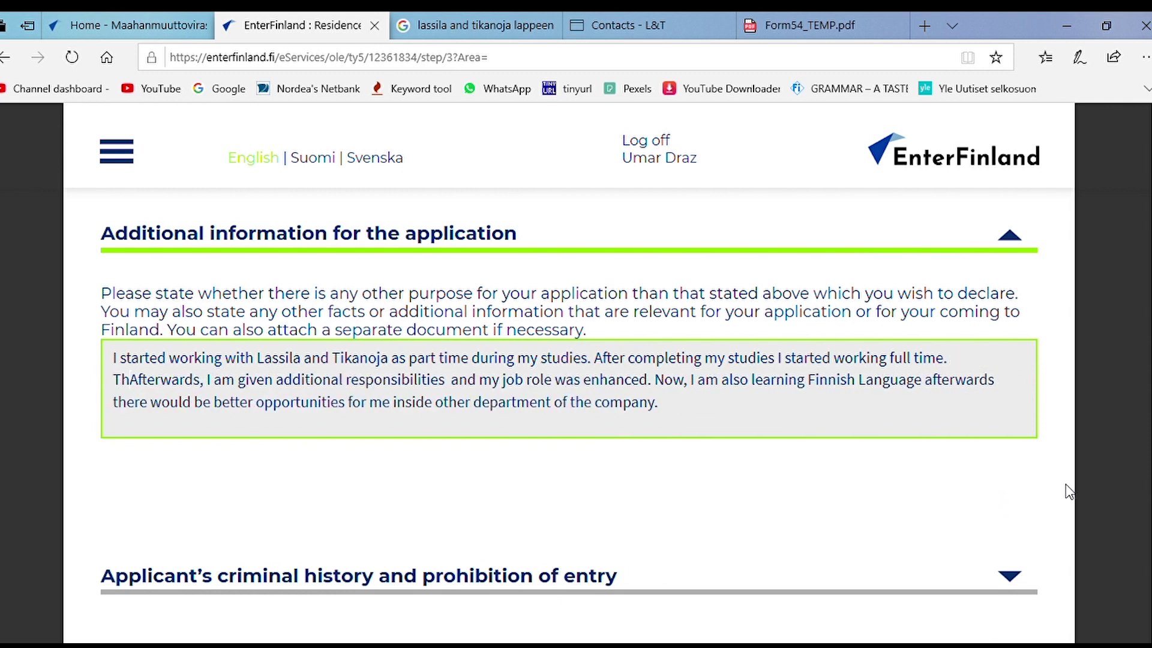
key(ctrl+Delete)
key(ctrl+Delete)
key(Right)
key(Right)
text(was)
key(Delete)
key(Delete)
key(Delete)
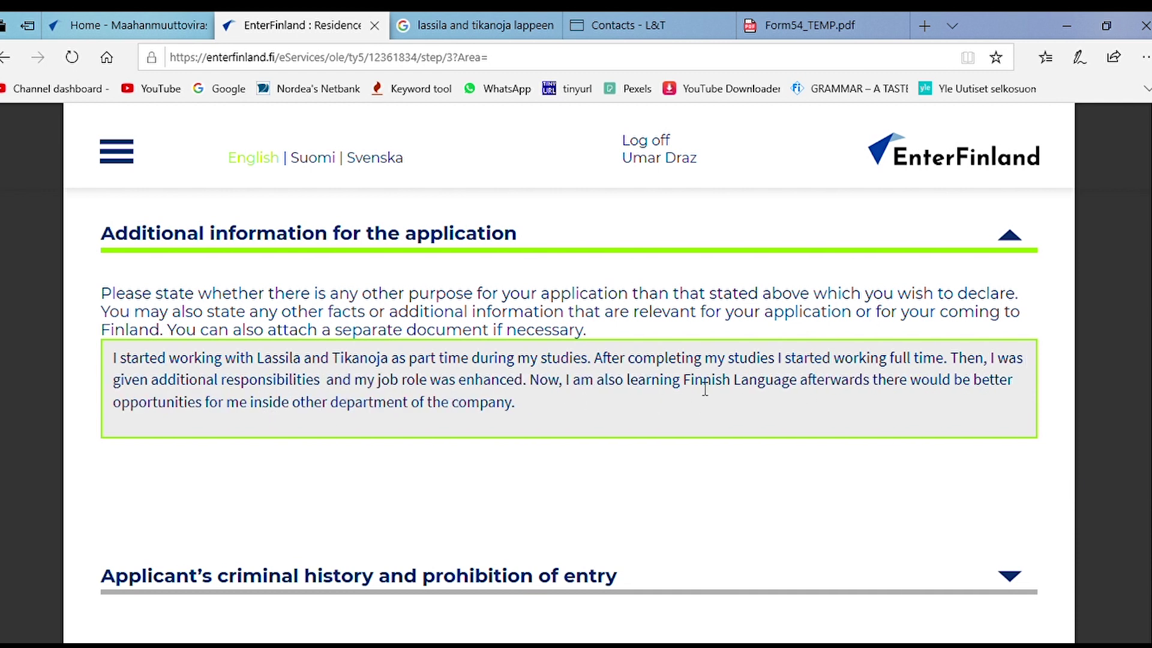
text(and practicing  Finnish Language)
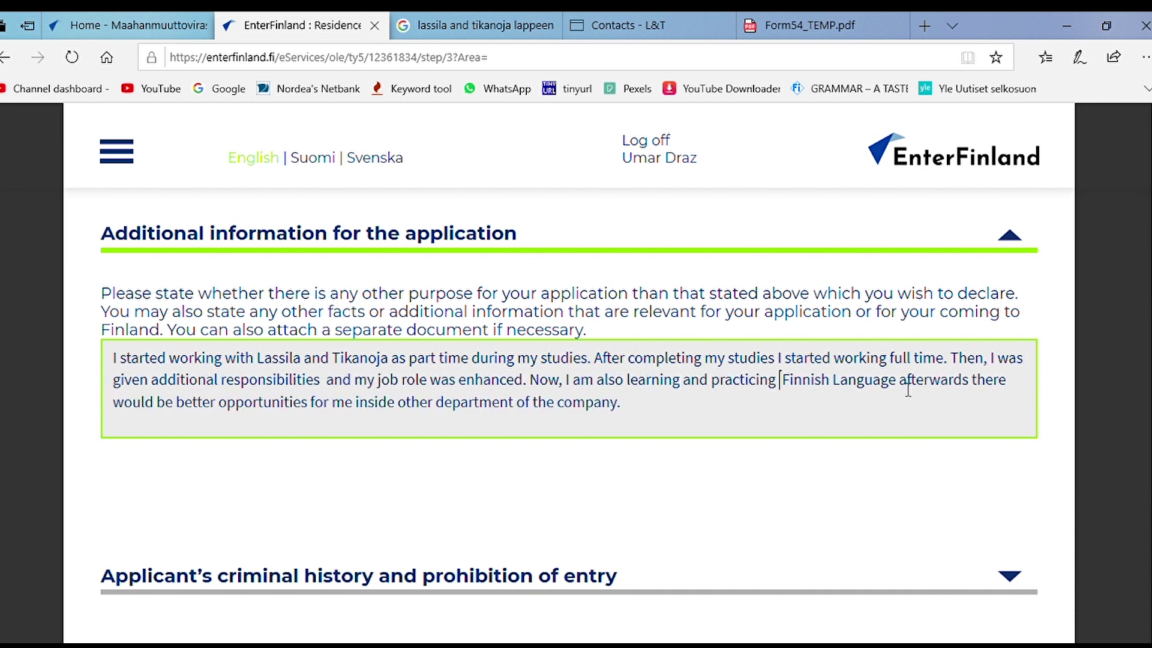
text(. I believe)
key(Delete)
key(Delete)
key(Delete)
key(Delete)
key(Delete)
key(Delete)
key(Delete)
key(Delete)
key(Delete)
key(Delete)
key(Delete)
key(BackSpace)
key(BackSpace)
key(BackSpace)
key(BackSpace)
key(BackSpace)
key(BackSpace)
key(BackSpace)
key(BackSpace)
key(BackSpace)
key(BackSpace)
key(BackSpace)
key(BackSpace)
key(BackSpace)
key(BackSpace)
key(BackSpace)
key(BackSpace)
key(BackSpace)
key(BackSpace)
key(BackSpace)
key(BackSpace)
text(, practicing Finnish La)
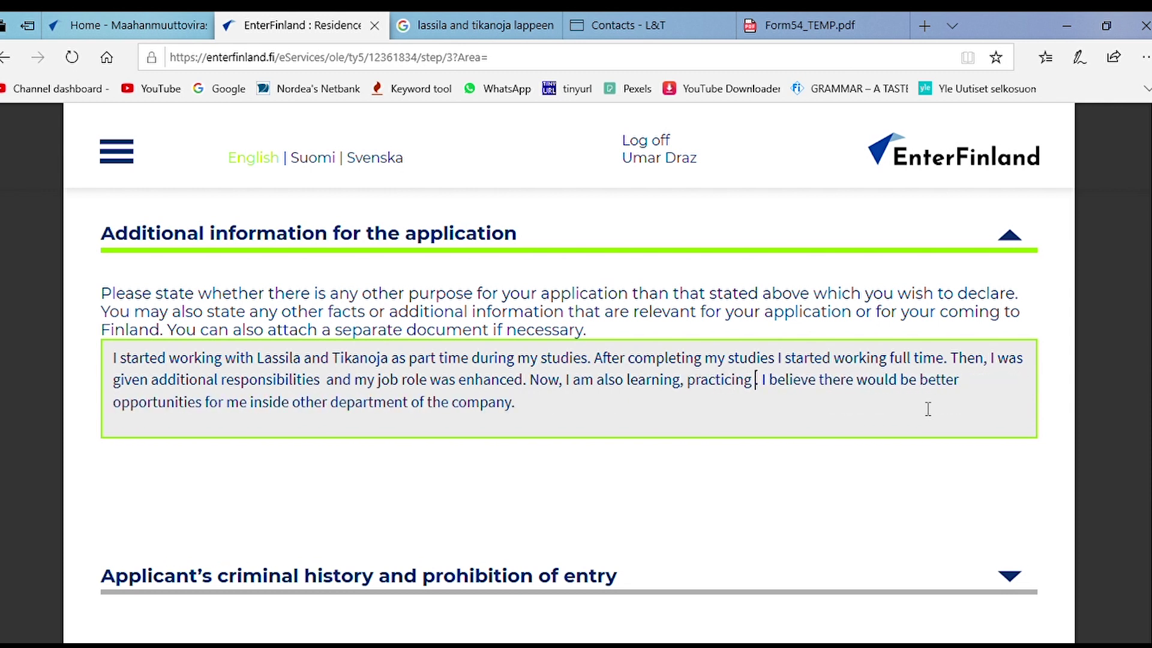
text(nguage and achieved level A)
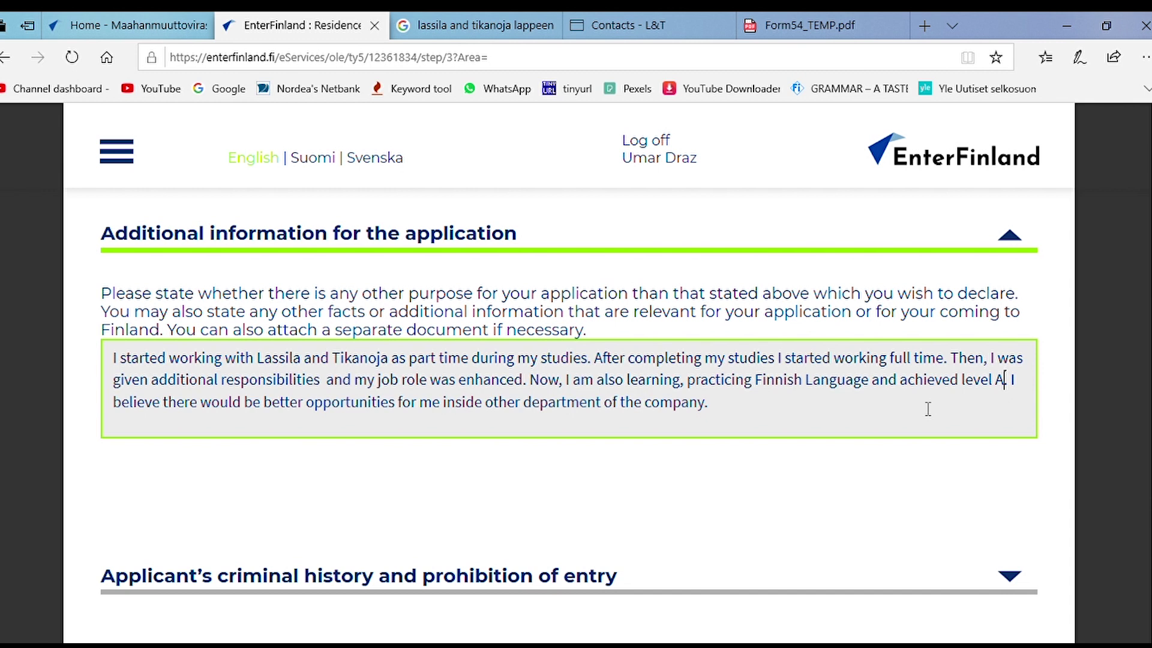
text(1.3.)
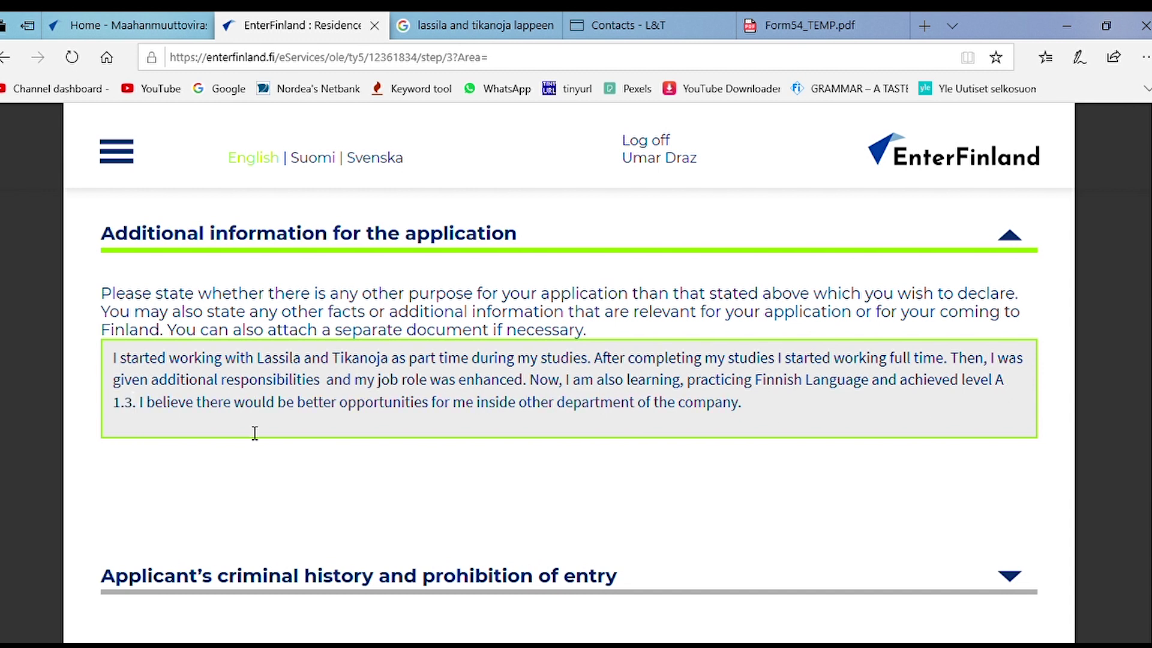
Step: Tidy the ending: pluralise 'departments' and add 'after I enhance my language skills'
click(277, 428)
key(BackSpace)
text(once I n)
key(BackSpace)
key(BackSpace)
key(BackSpace)
key(BackSpace)
key(BackSpace)
key(BackSpace)
text(.)
click(652, 422)
text(s)
key(End)
key(Left)
text(after I enhance my language skills)
Step: Expand the criminal history section and answer No to being a criminal investigation suspect
scroll(602, 444, down, 3)
click(1013, 420)
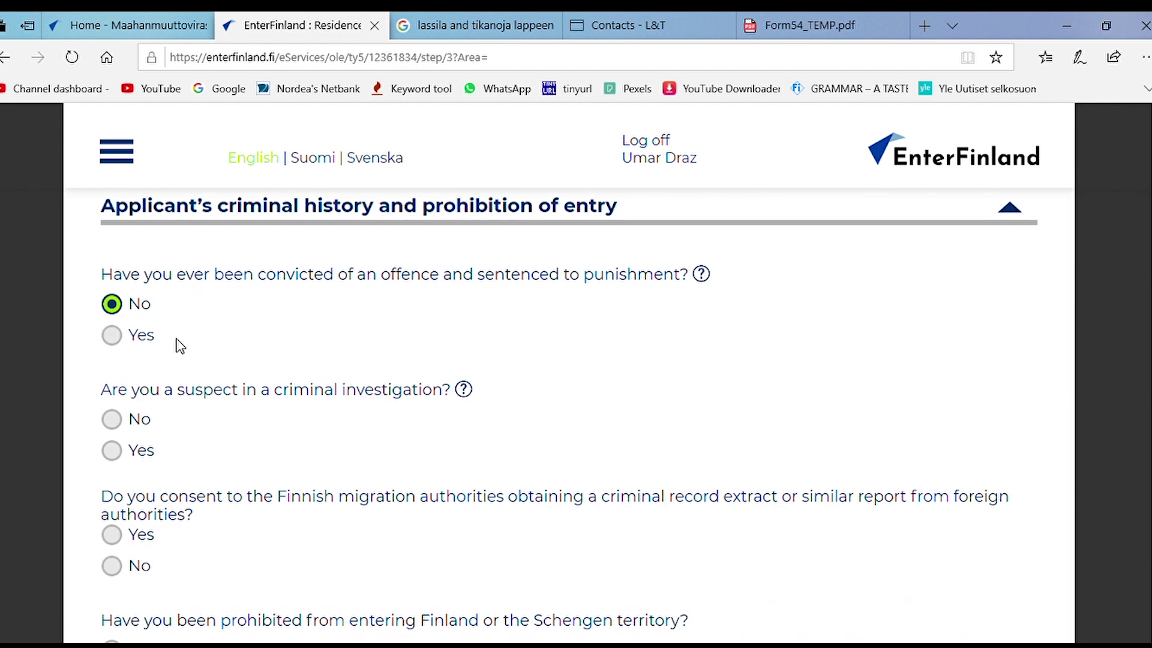
click(122, 420)
scroll(296, 435, down, 1)
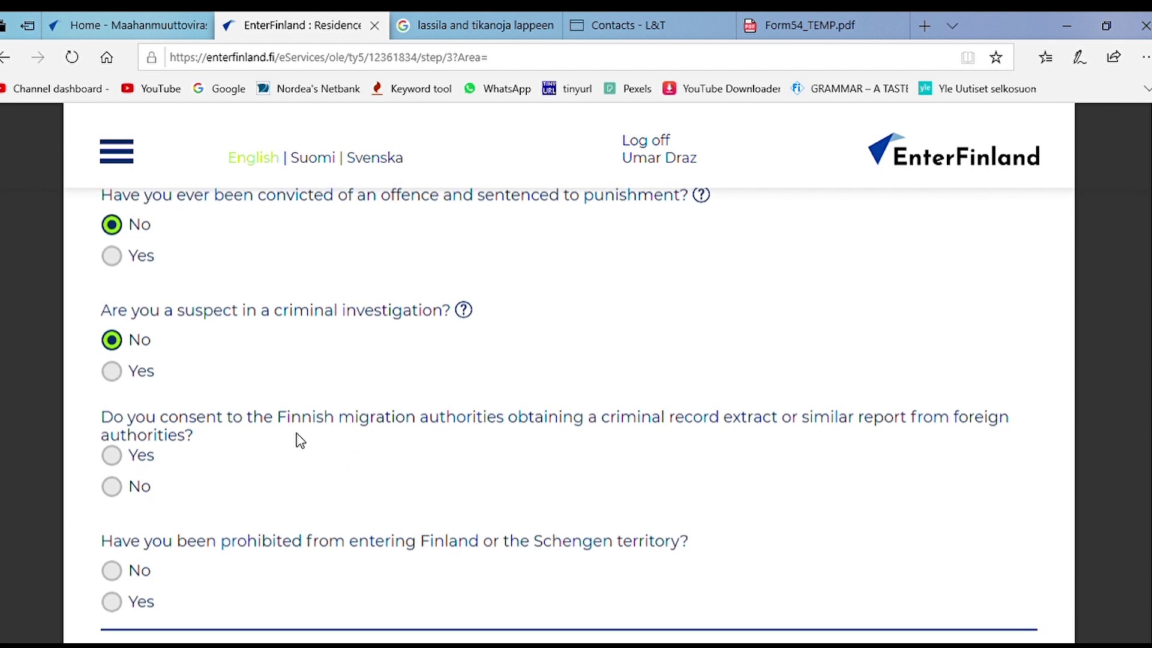
scroll(296, 447, down, 1)
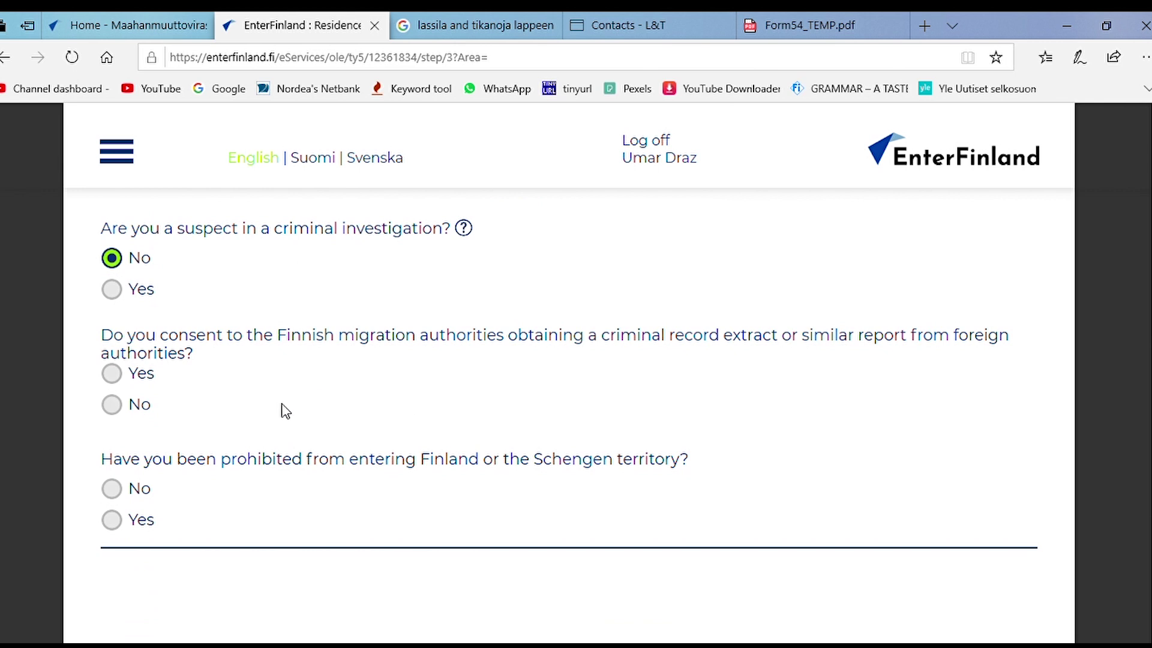
Step: Consent to the criminal record extract, answer No to the entry-ban question, and review the page
click(121, 379)
click(114, 492)
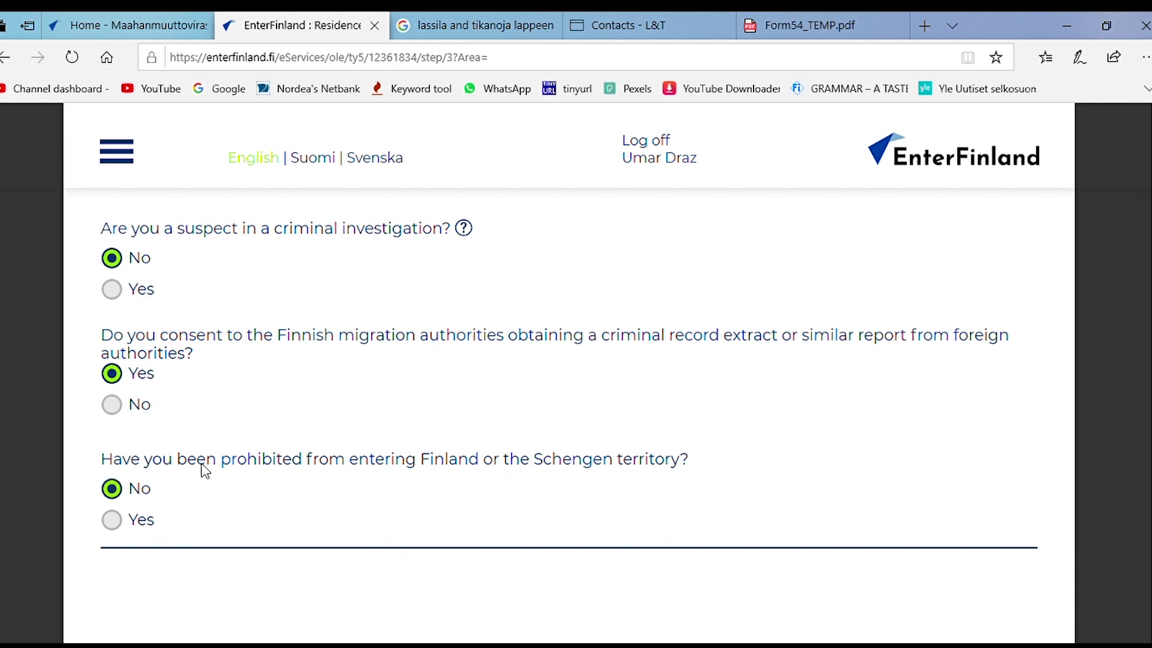
scroll(548, 405, down, 4)
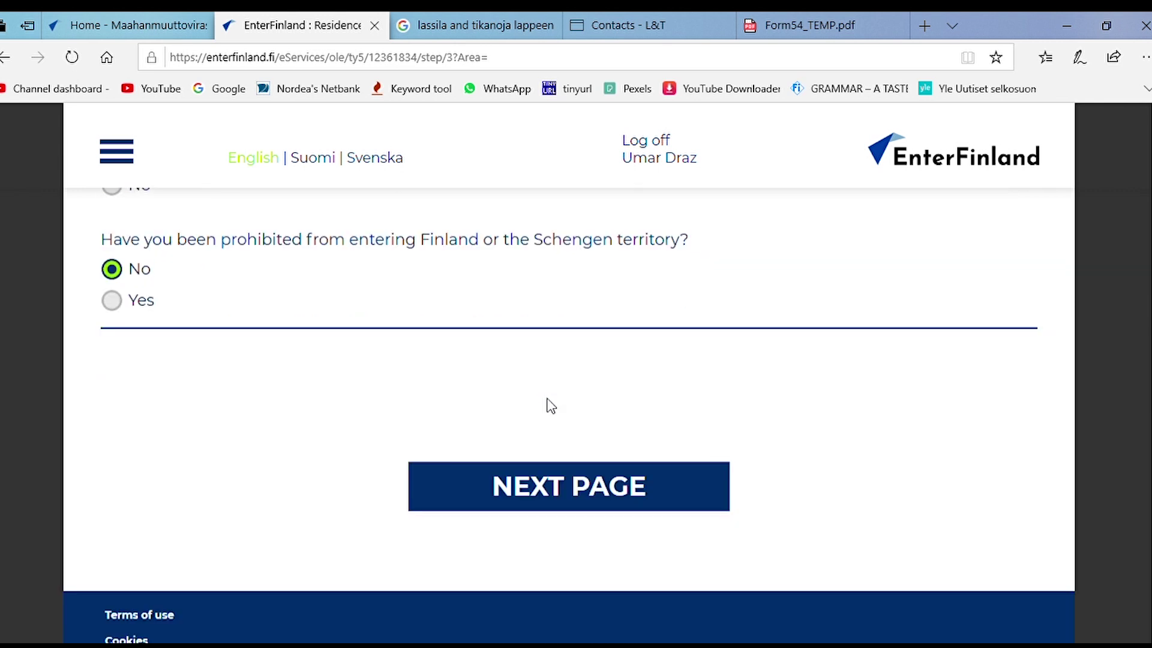
scroll(561, 411, up, 10)
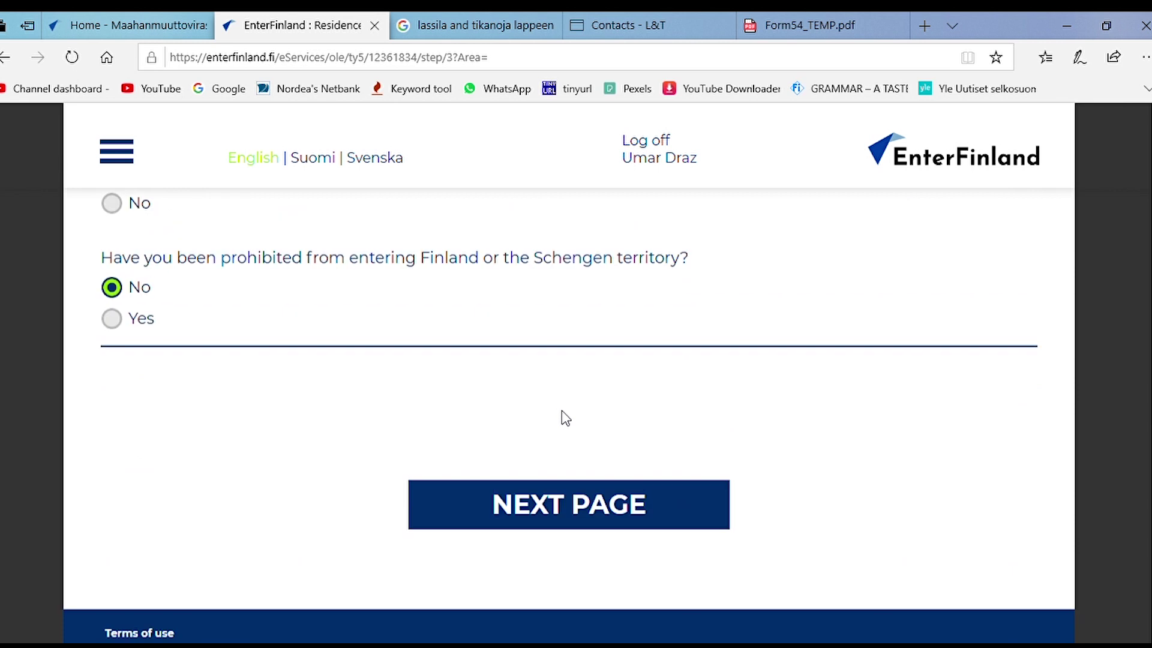
scroll(566, 420, up, 1)
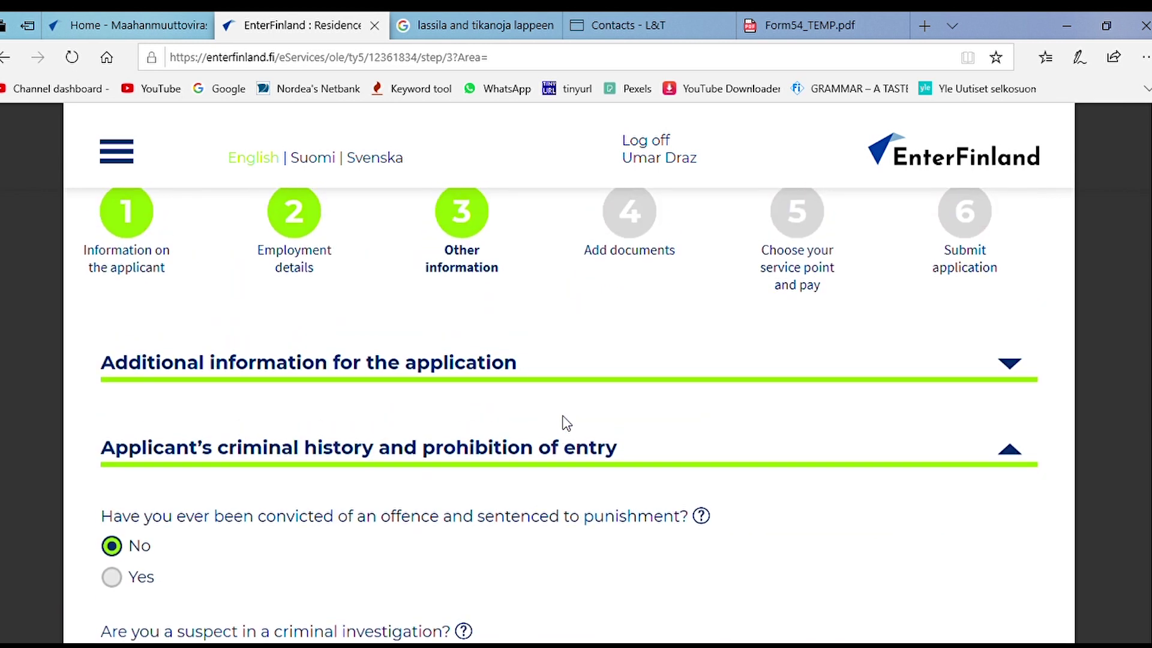
scroll(560, 430, down, 10)
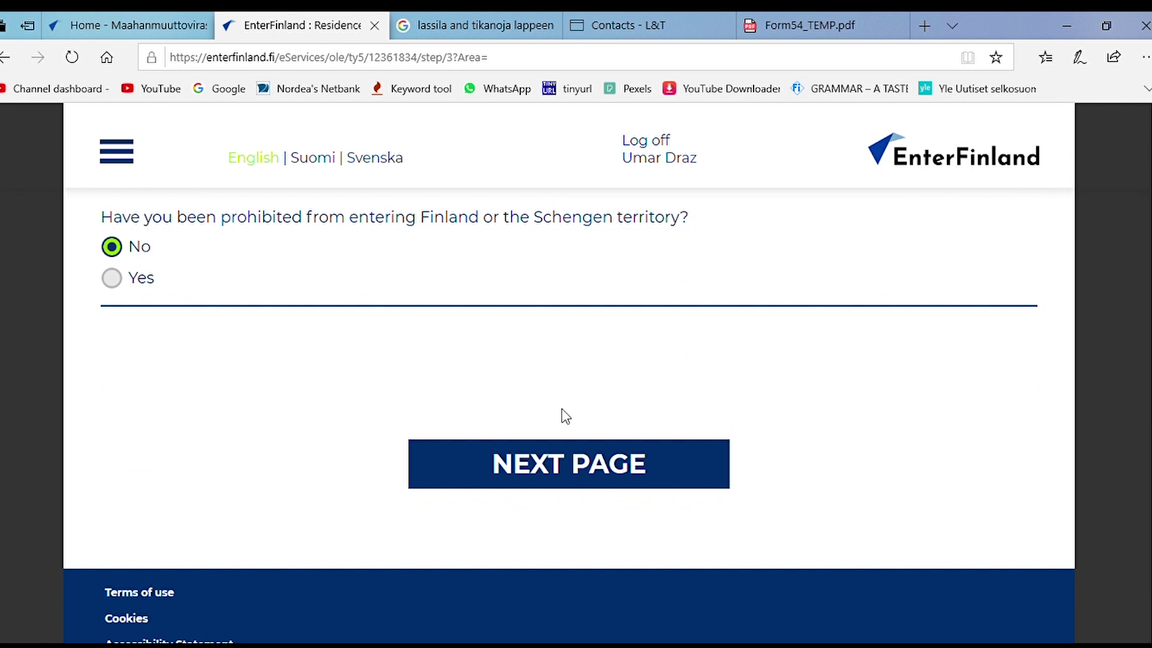
scroll(562, 409, up, 10)
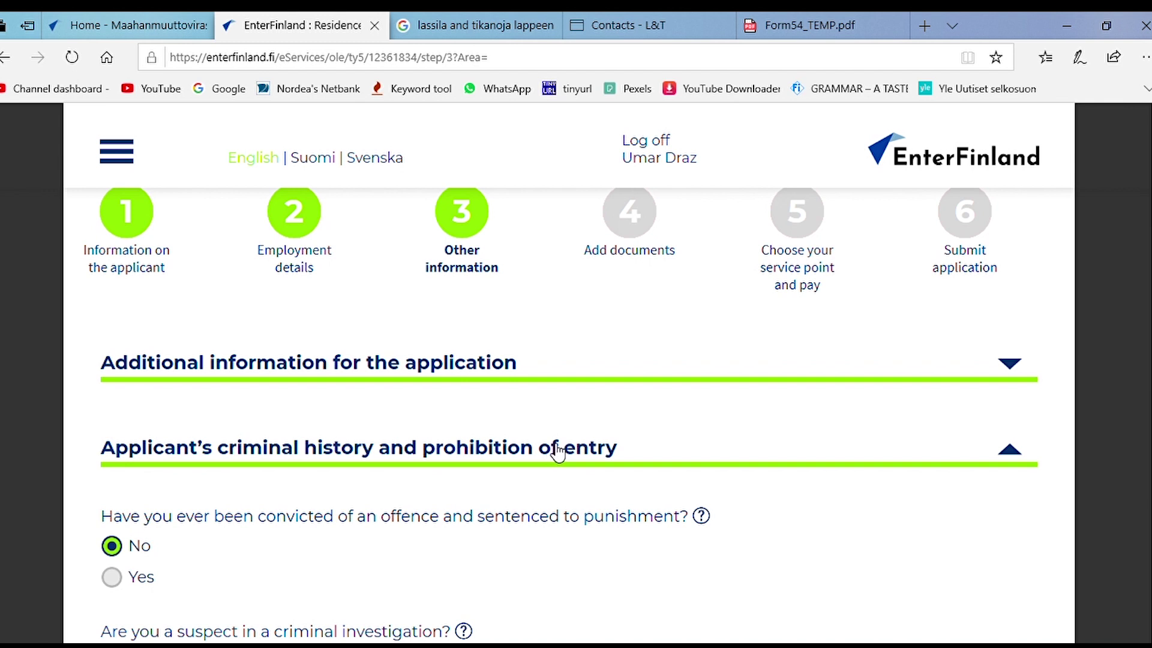
scroll(558, 453, down, 10)
Step: Continue to Add documents and attach Passport Pages.jpg as the passport copy
click(581, 551)
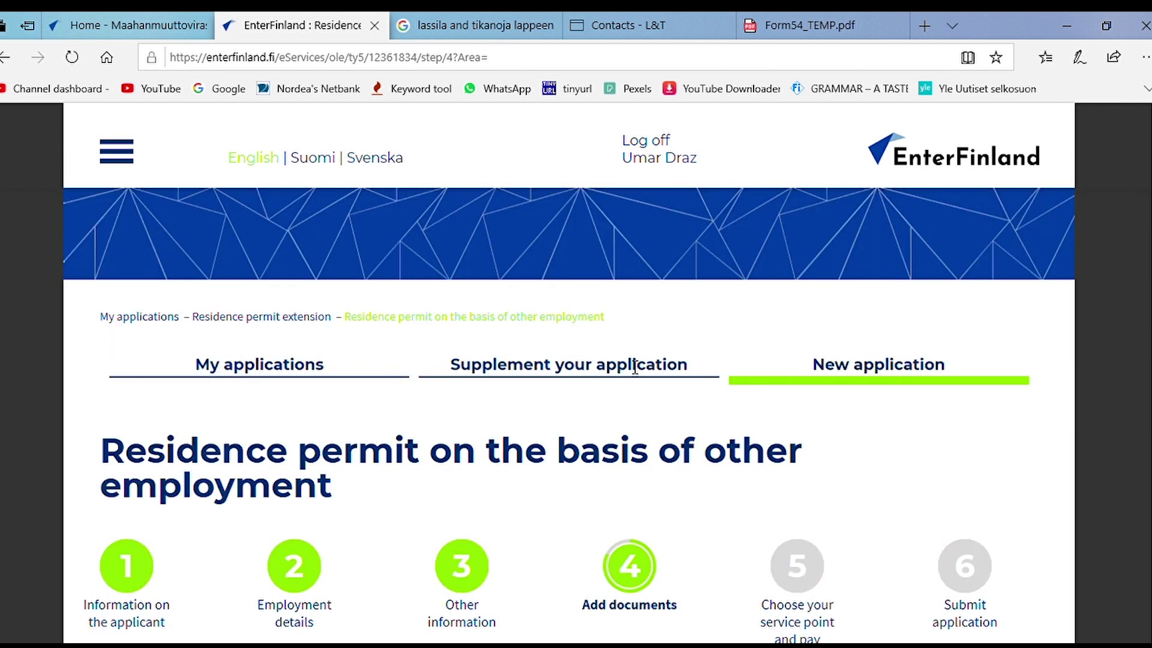
scroll(618, 384, down, 8)
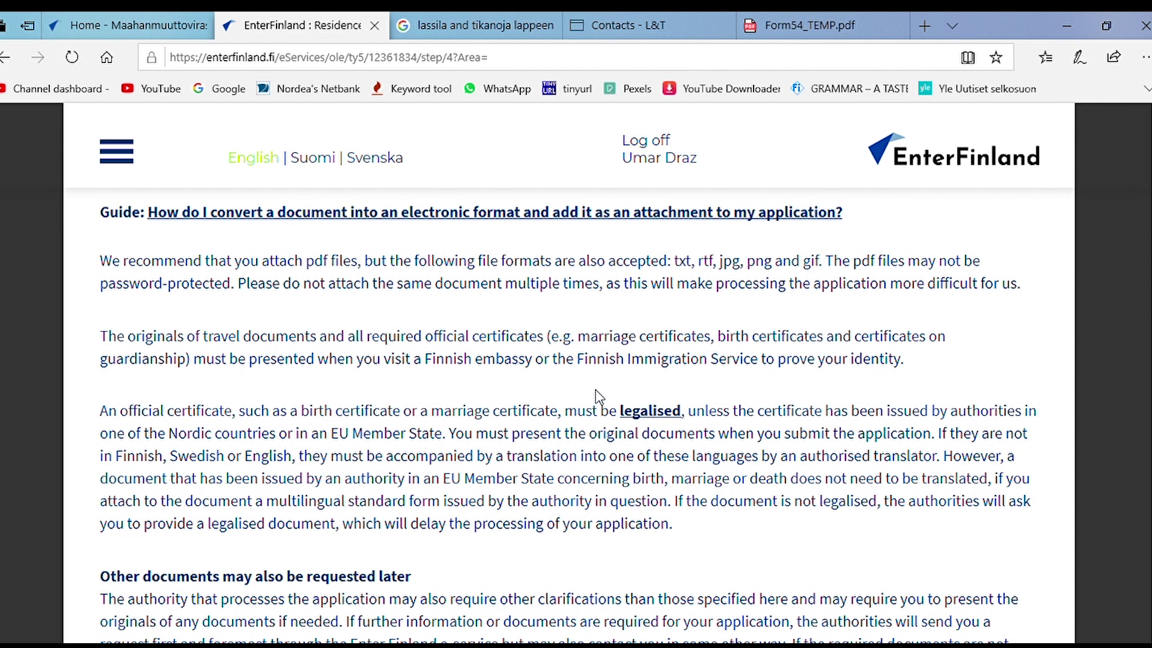
scroll(597, 391, down, 10)
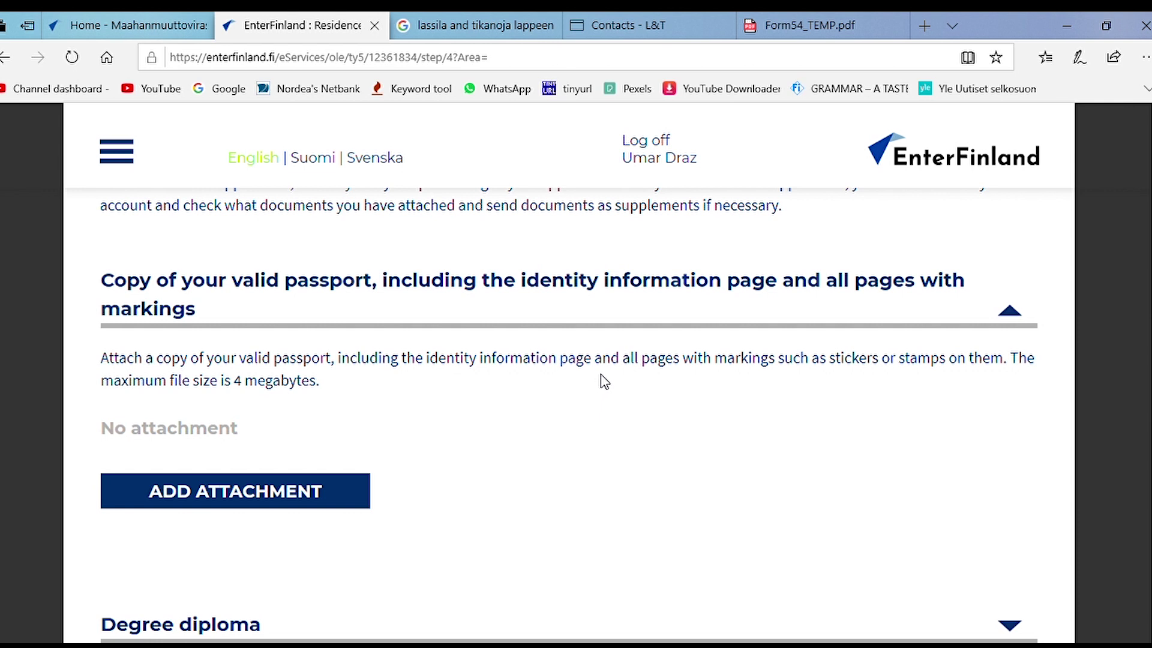
scroll(300, 510, down, 1)
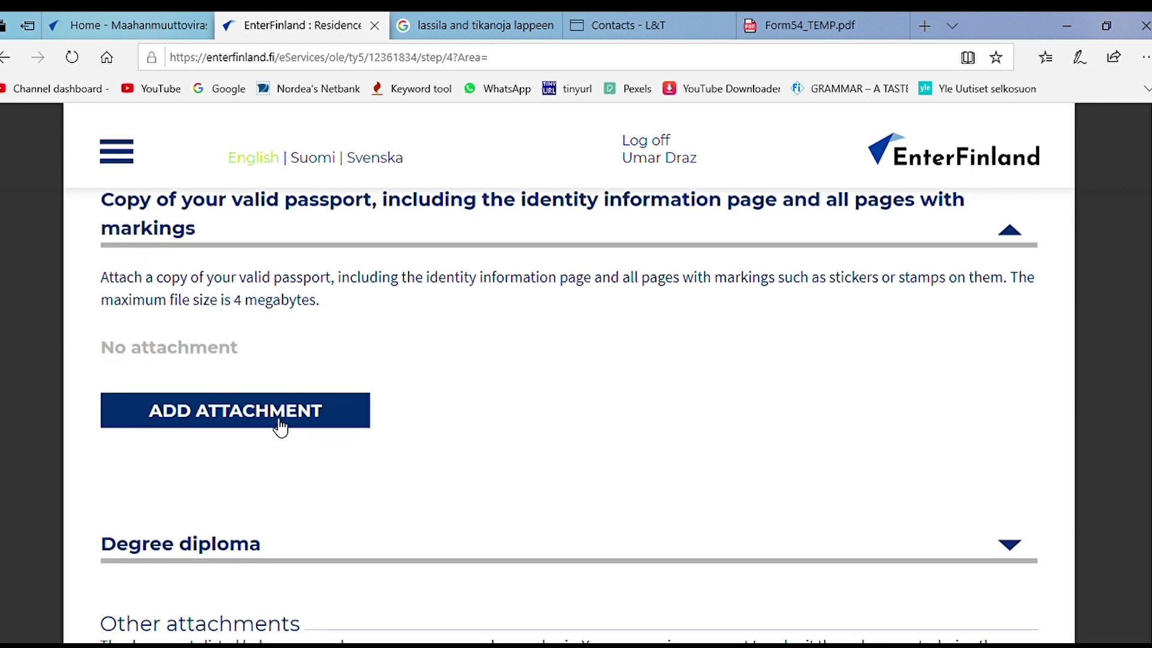
click(280, 427)
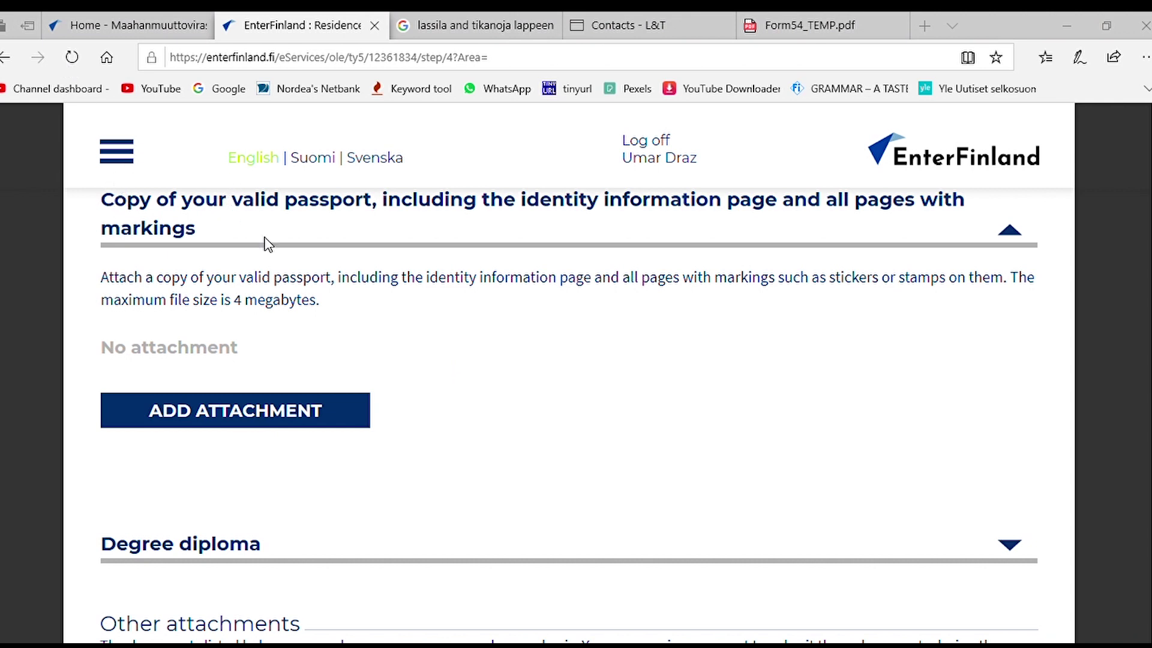
click(382, 382)
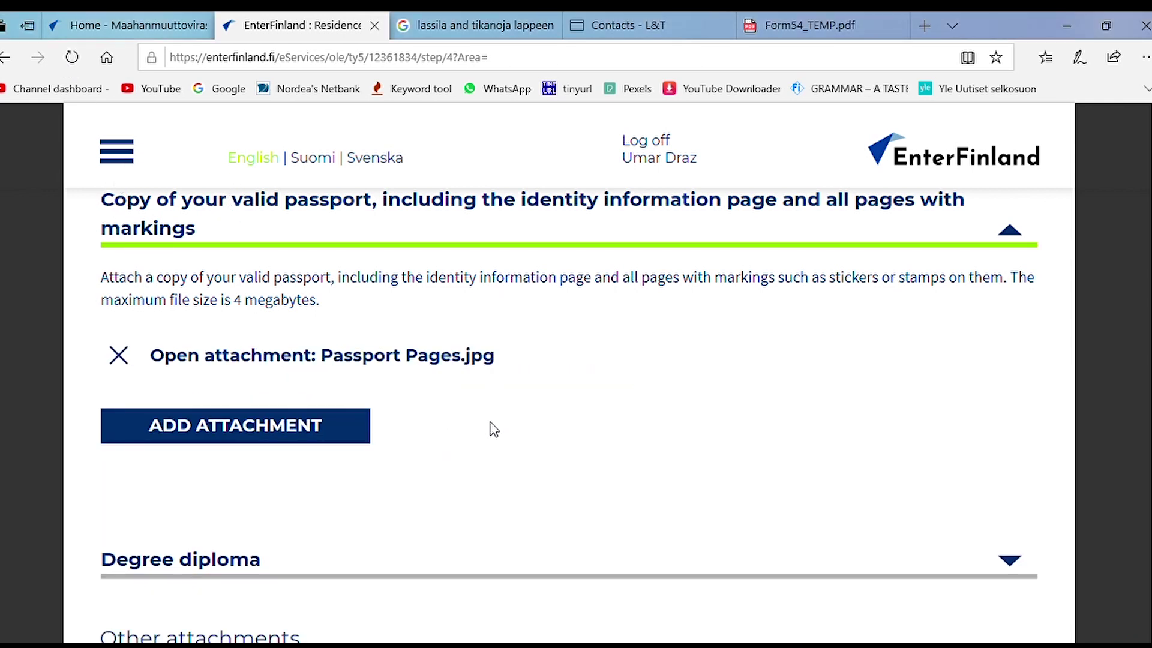
Step: Attach MSc Degree.pdf in the Degree diploma section
scroll(512, 442, down, 4)
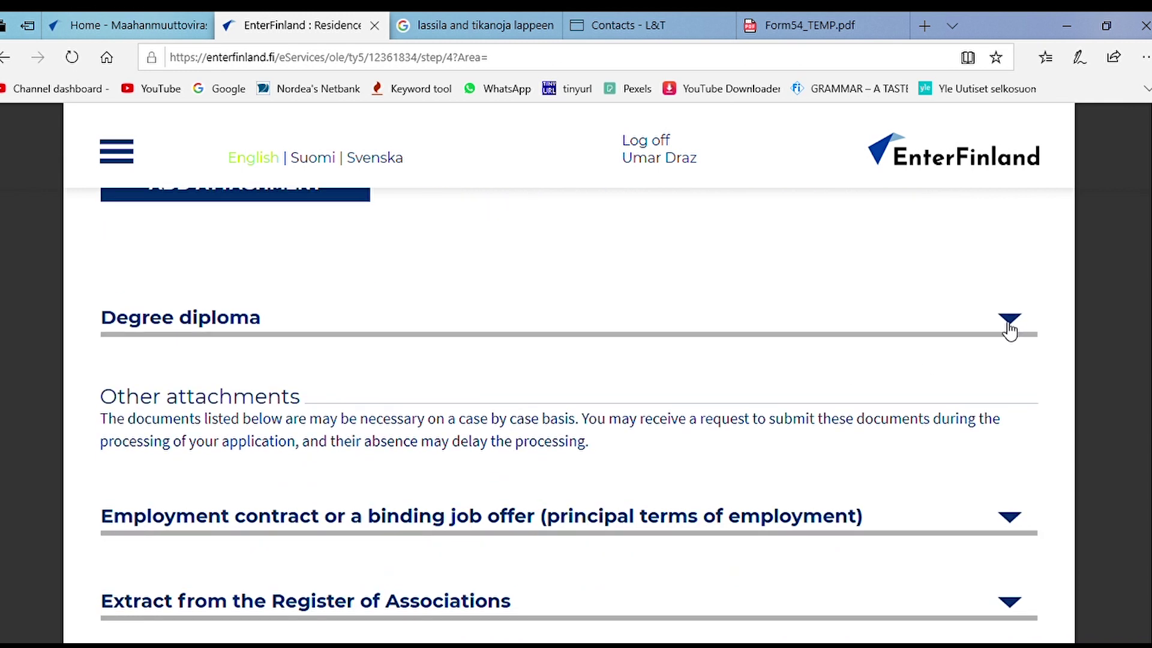
click(1009, 324)
scroll(372, 384, up, 1)
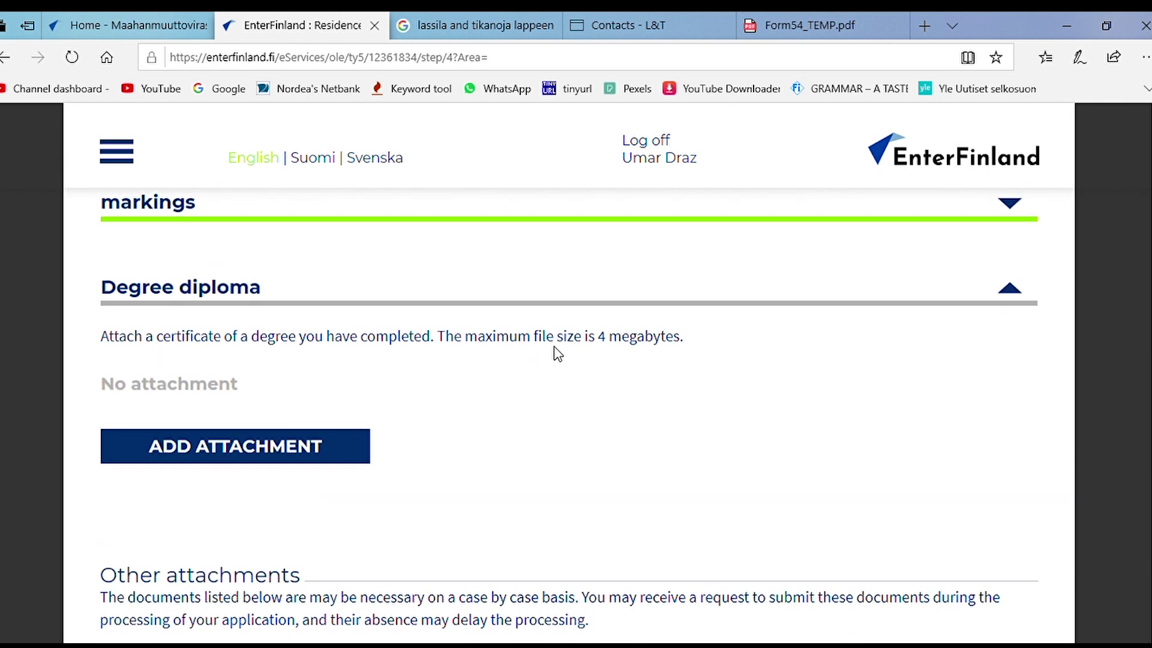
click(266, 450)
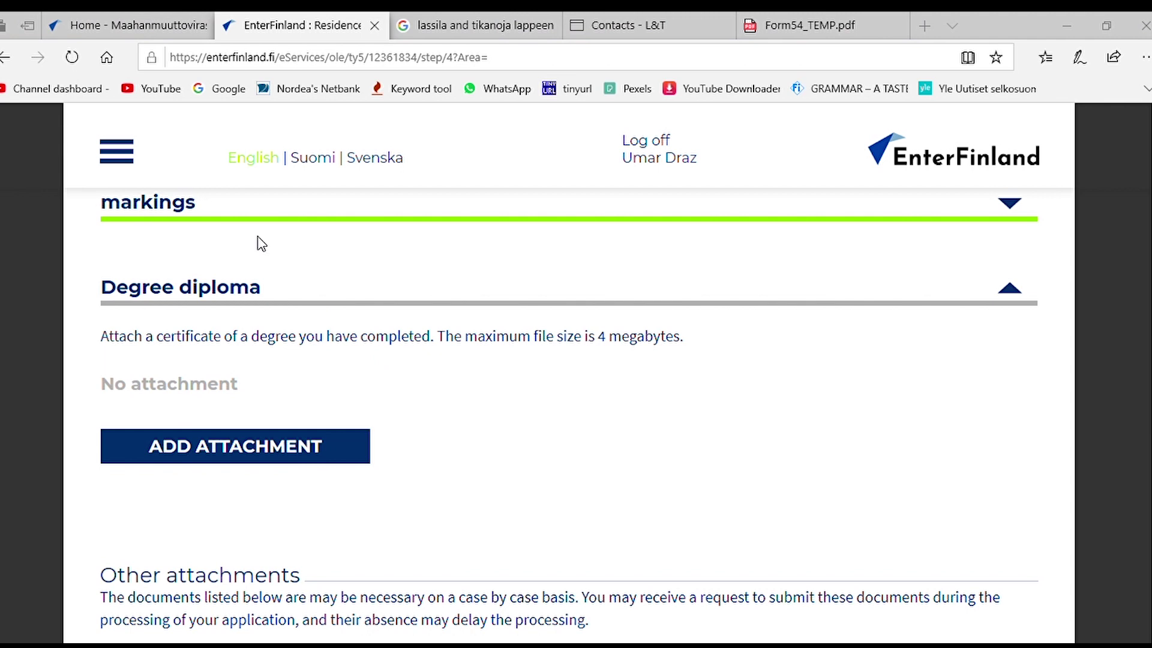
scroll(531, 447, up, 3)
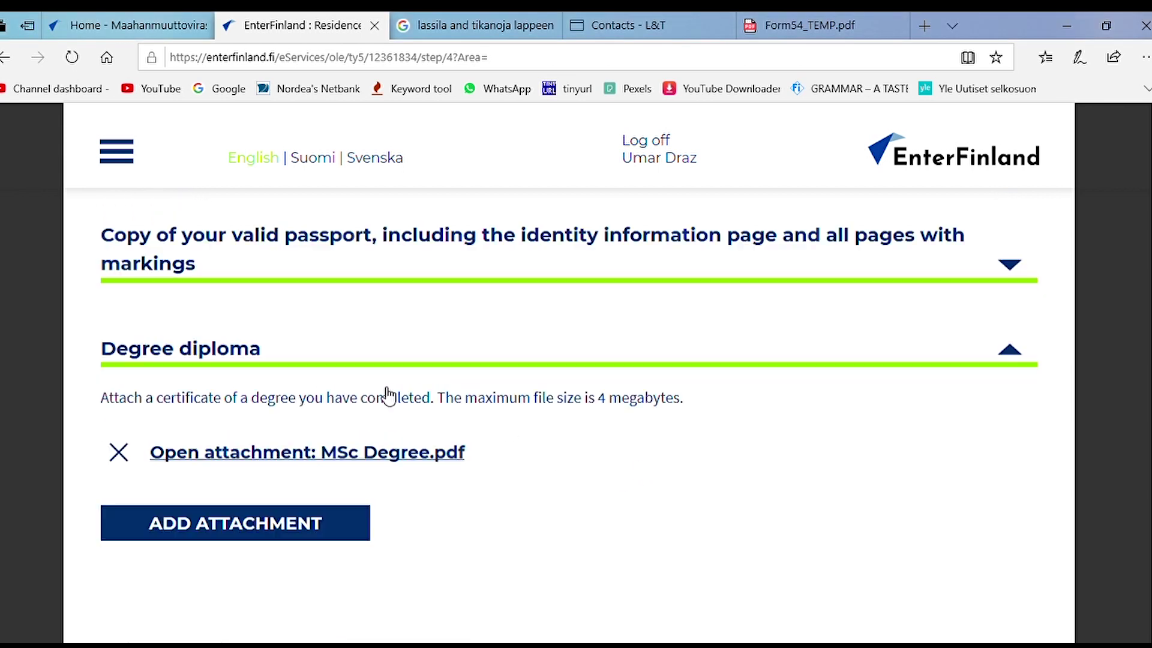
scroll(412, 400, down, 4)
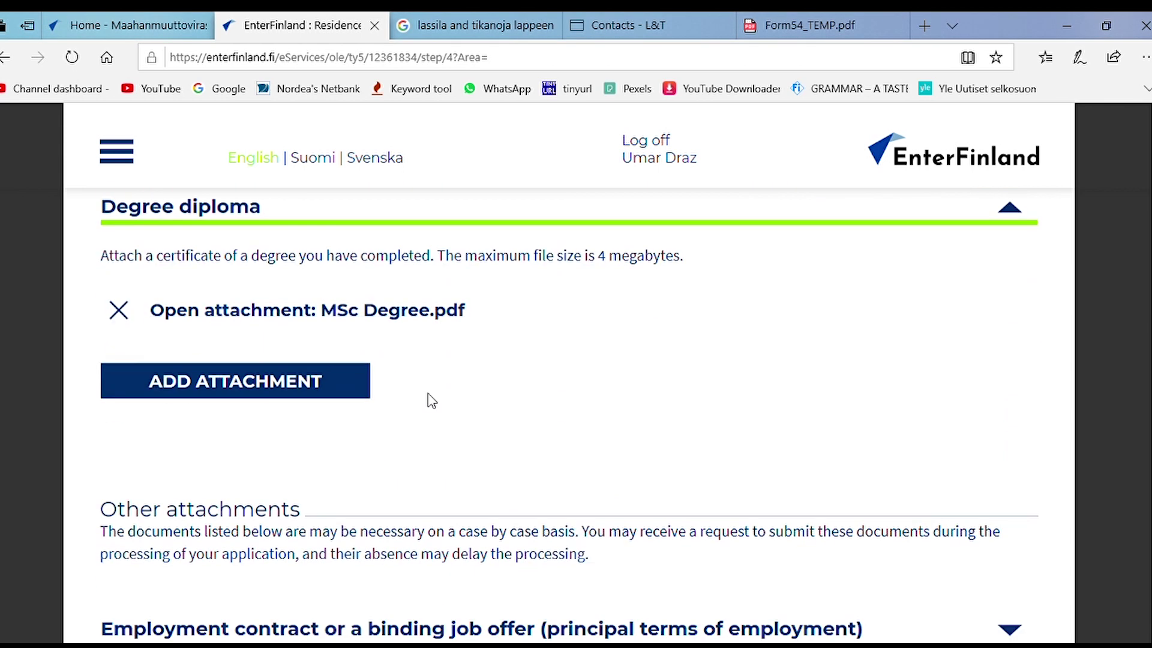
scroll(438, 409, down, 4)
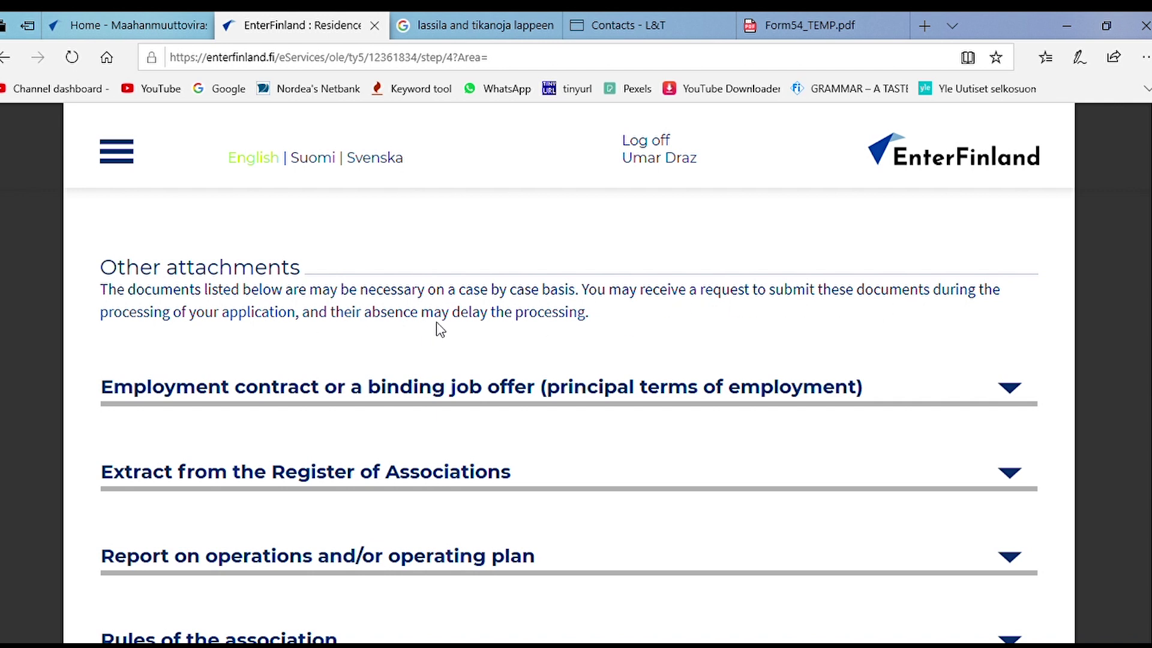
scroll(805, 334, down, 3)
scroll(817, 343, down, 4)
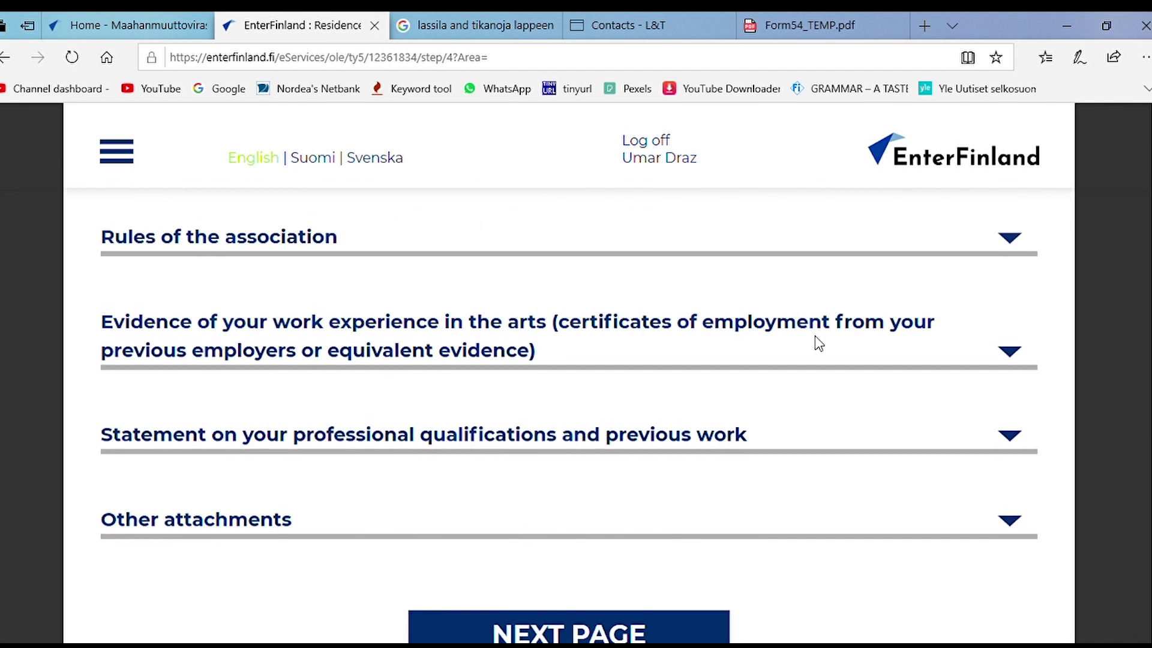
scroll(822, 356, up, 6)
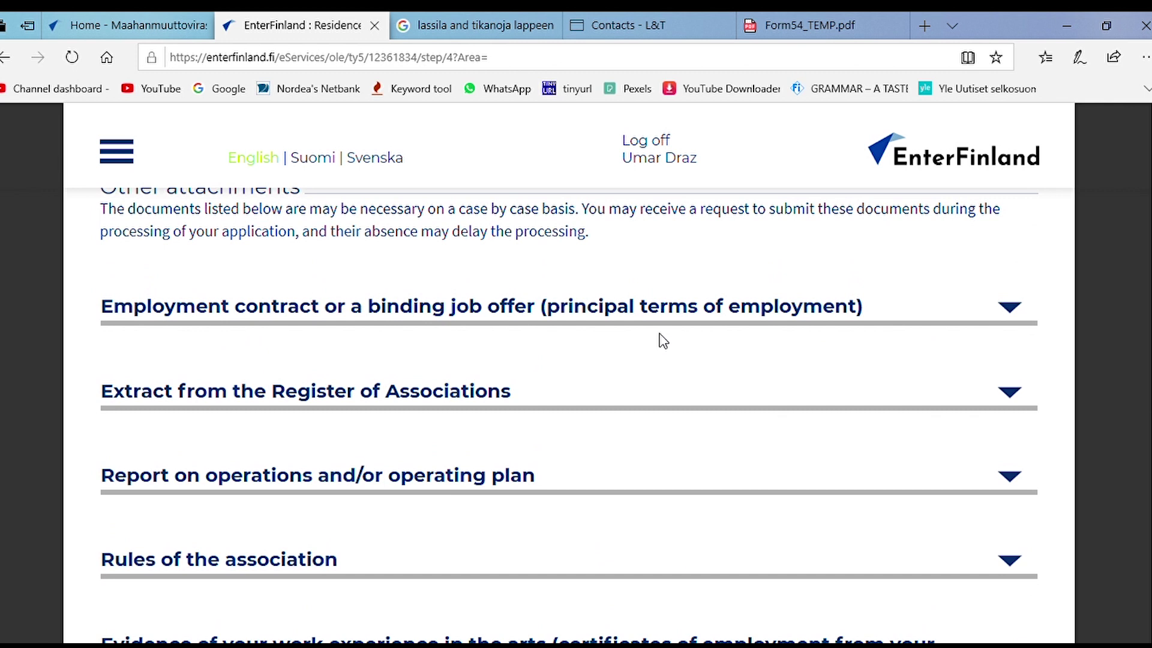
click(904, 318)
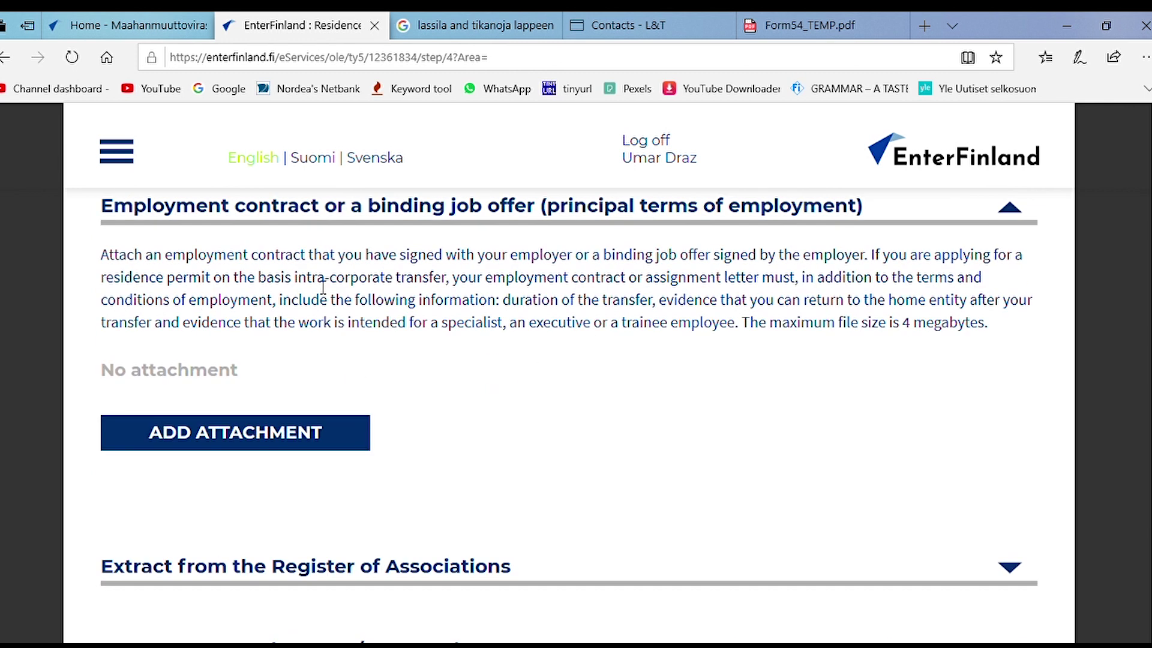
Step: Upload the work contract image as the employment contract and expand Other attachments
click(284, 437)
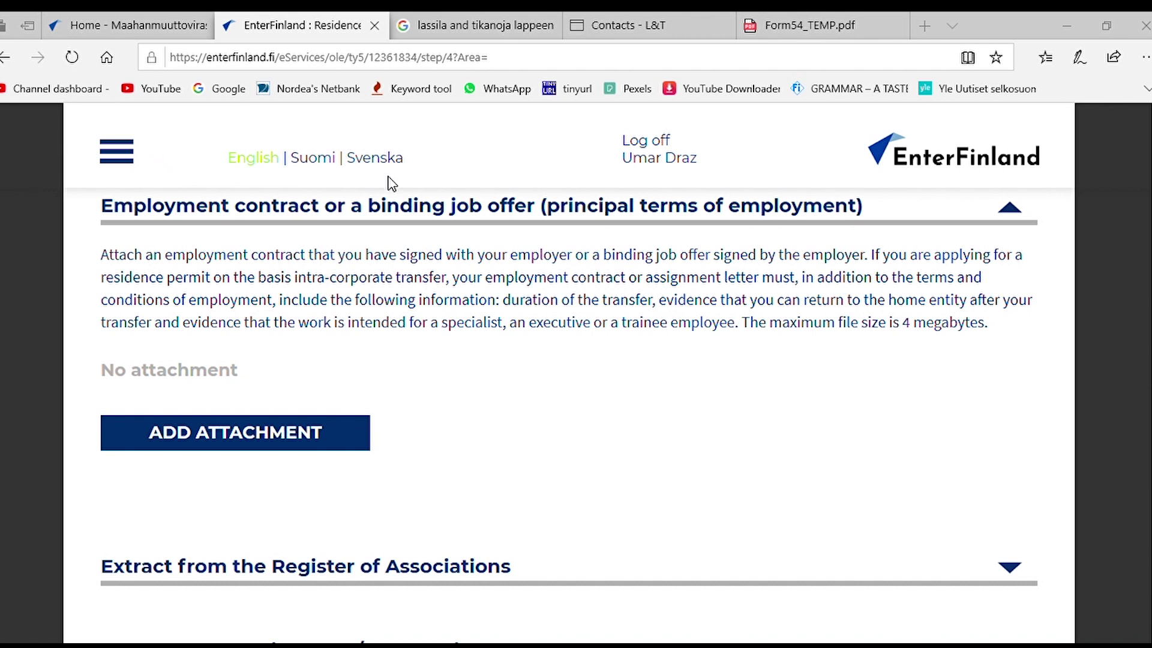
click(784, 453)
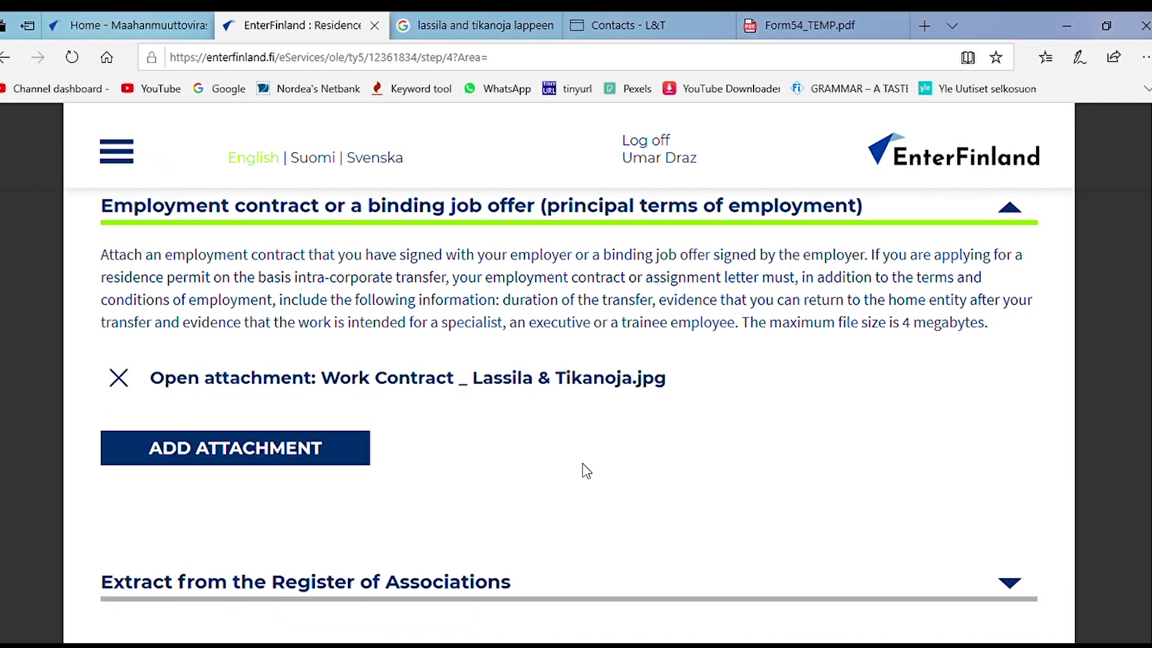
scroll(554, 464, down, 10)
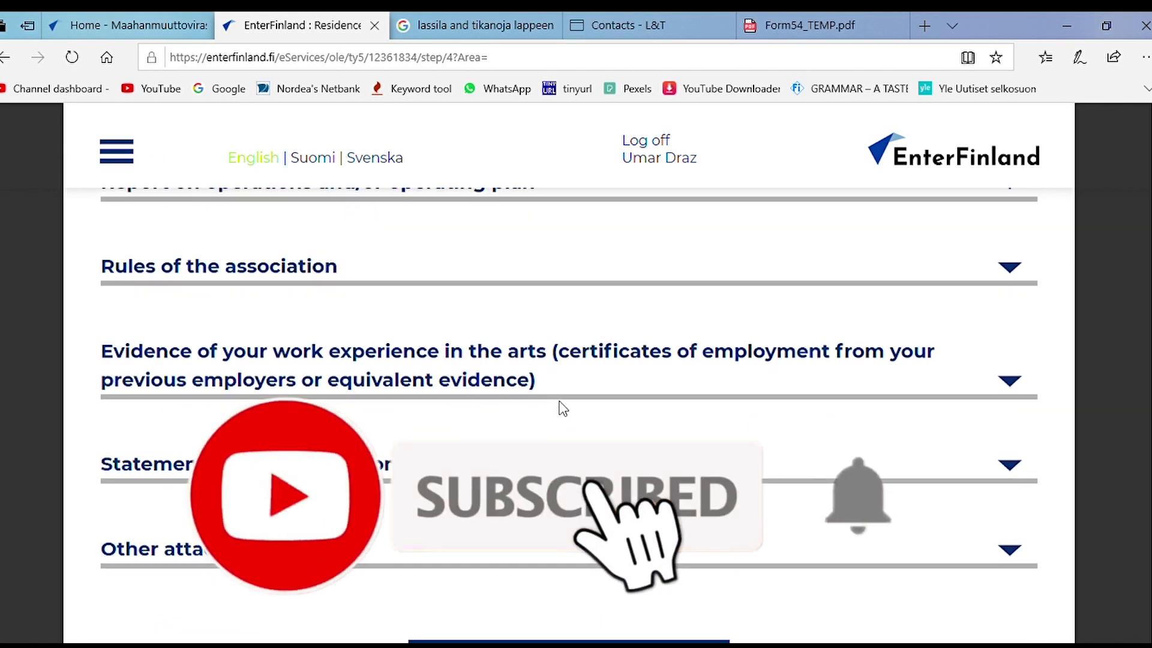
scroll(568, 402, down, 2)
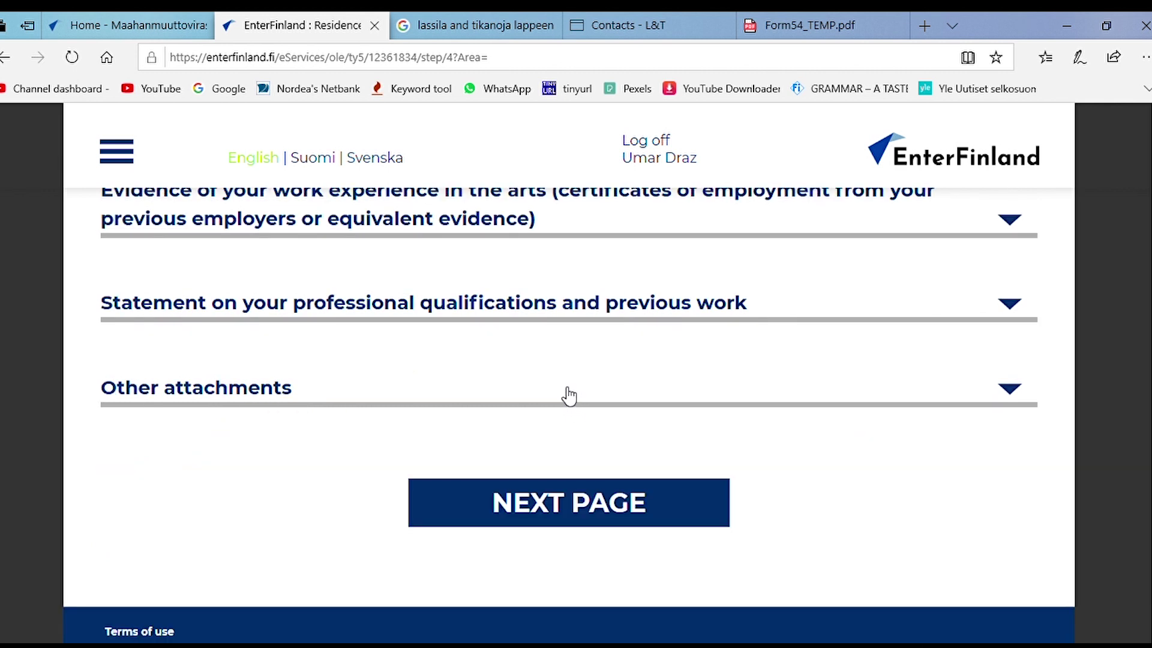
click(570, 390)
scroll(540, 402, up, 2)
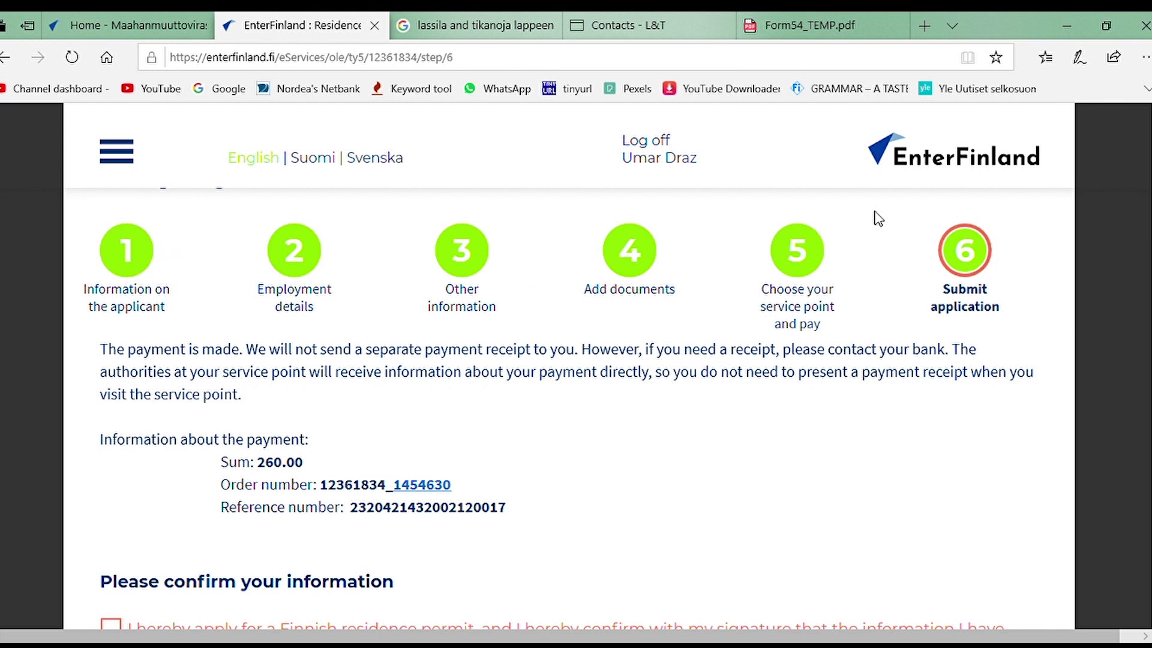
Step: Confirm the residence permit application declaration
scroll(660, 317, down, 1)
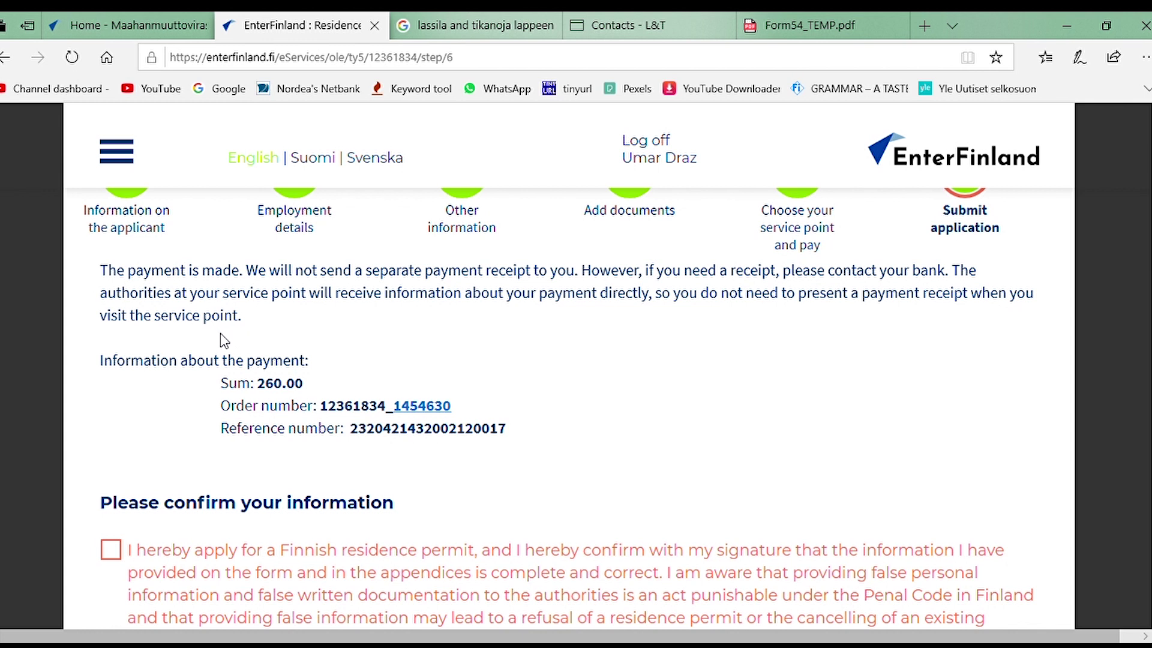
scroll(291, 322, down, 2)
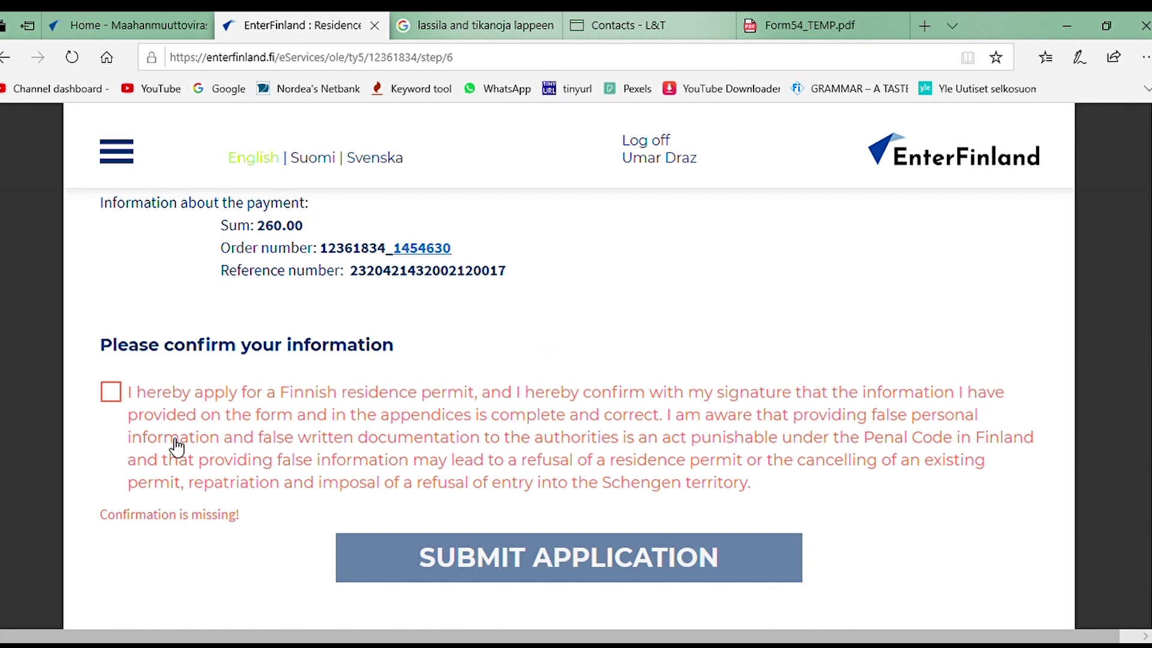
click(111, 392)
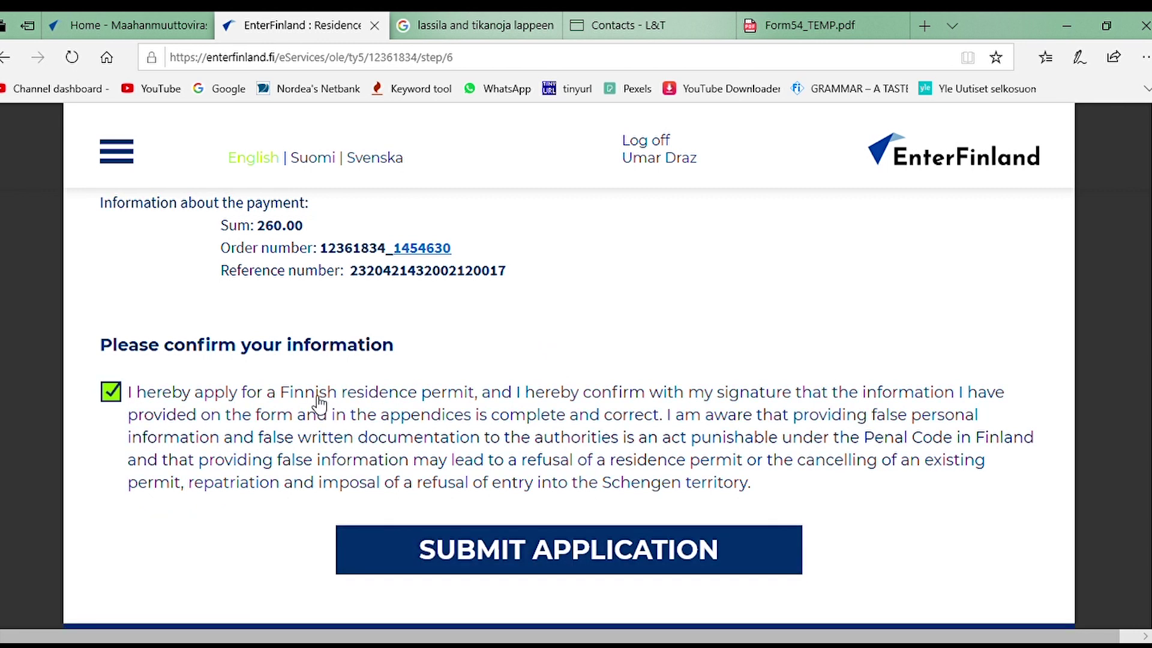
Step: Review the 260.00 payment details, then submit the application
scroll(527, 442, up, 2)
scroll(876, 336, up, 2)
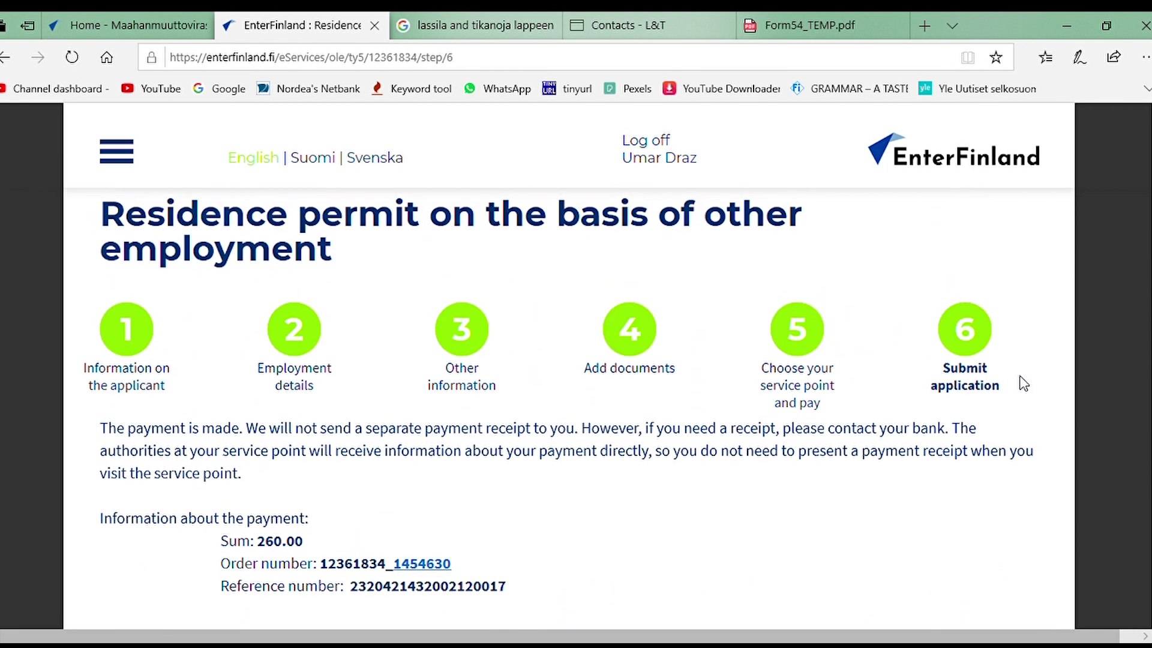
scroll(738, 441, down, 3)
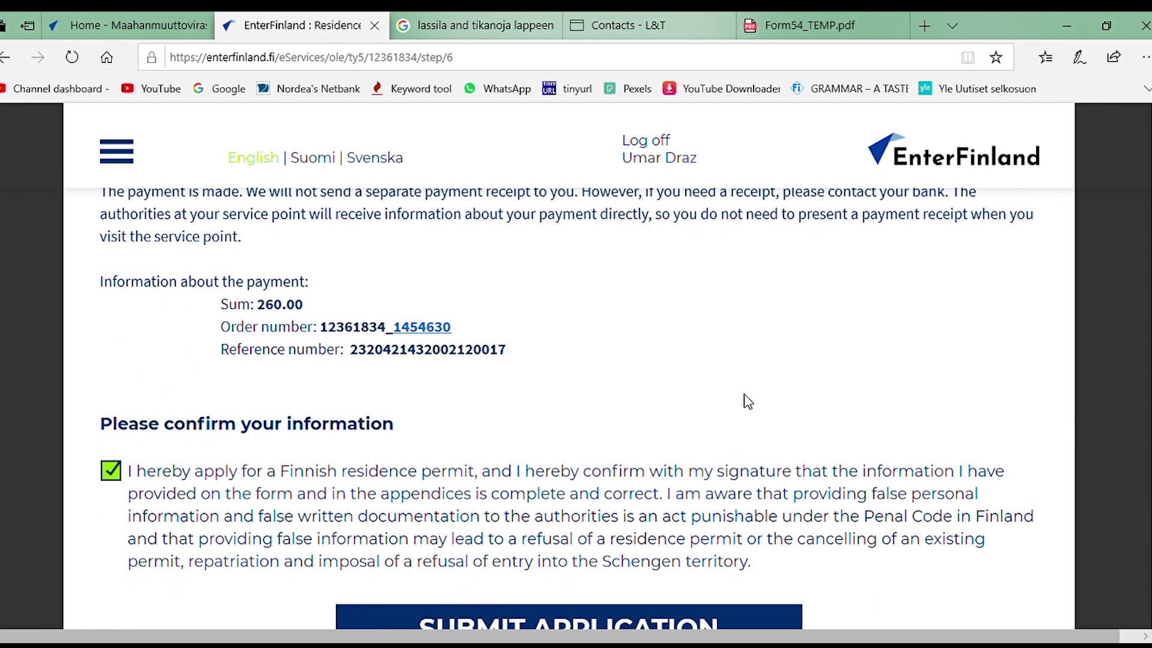
scroll(567, 424, down, 3)
scroll(579, 424, up, 1)
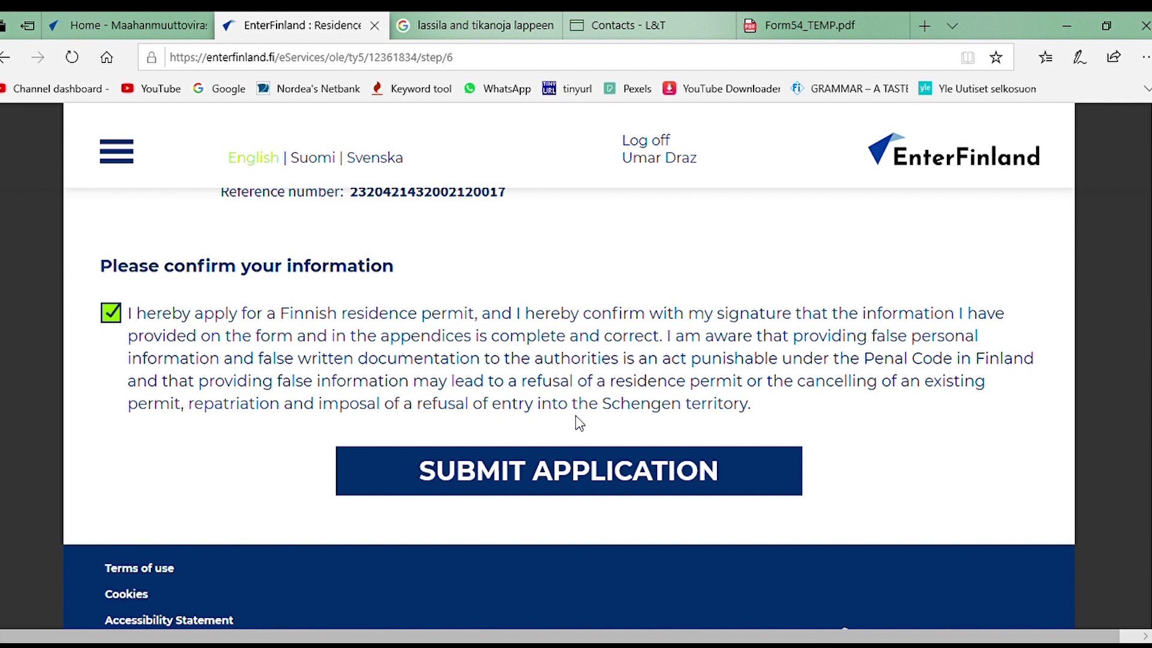
scroll(576, 418, up, 2)
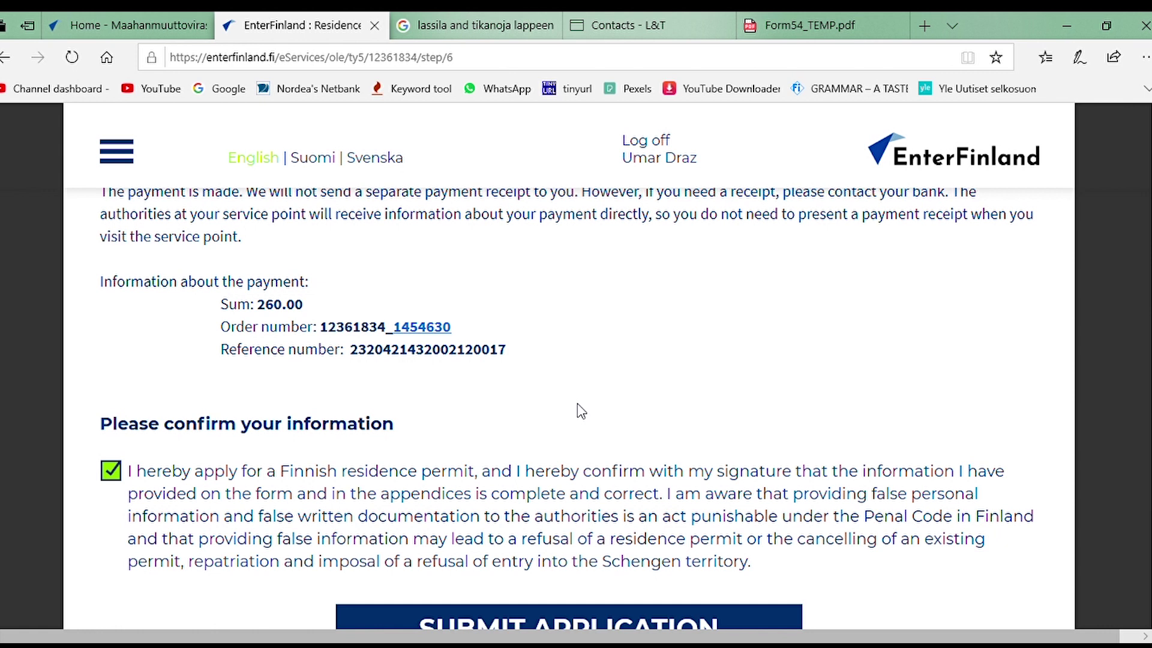
scroll(576, 403, up, 1)
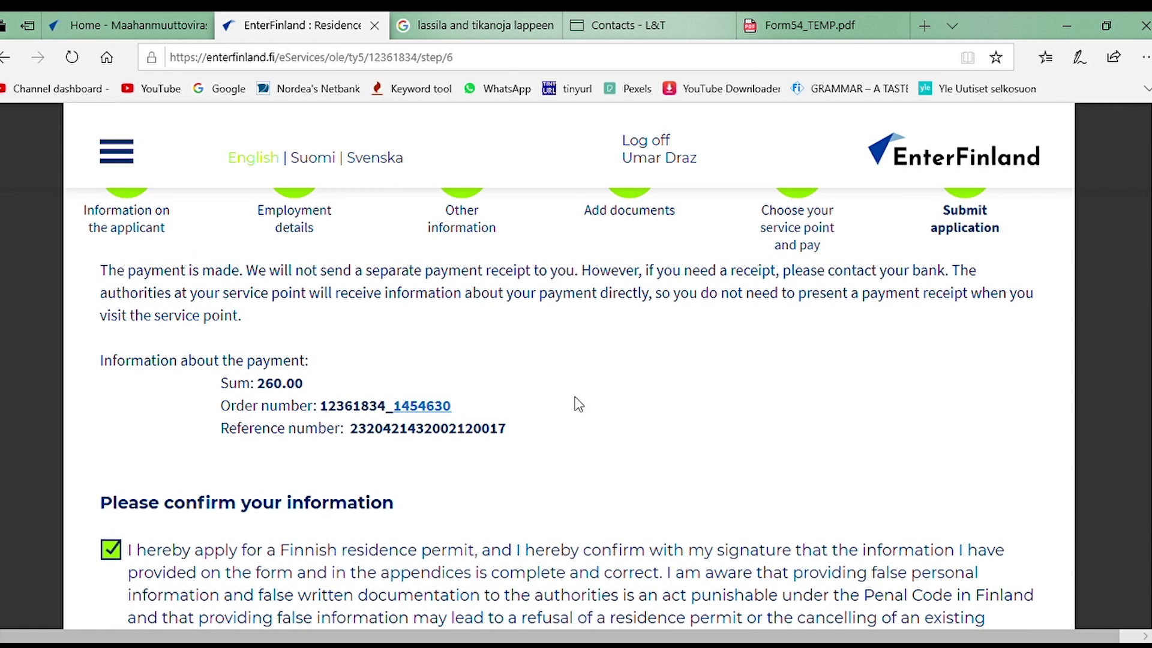
scroll(576, 400, up, 1)
scroll(576, 401, down, 3)
click(586, 471)
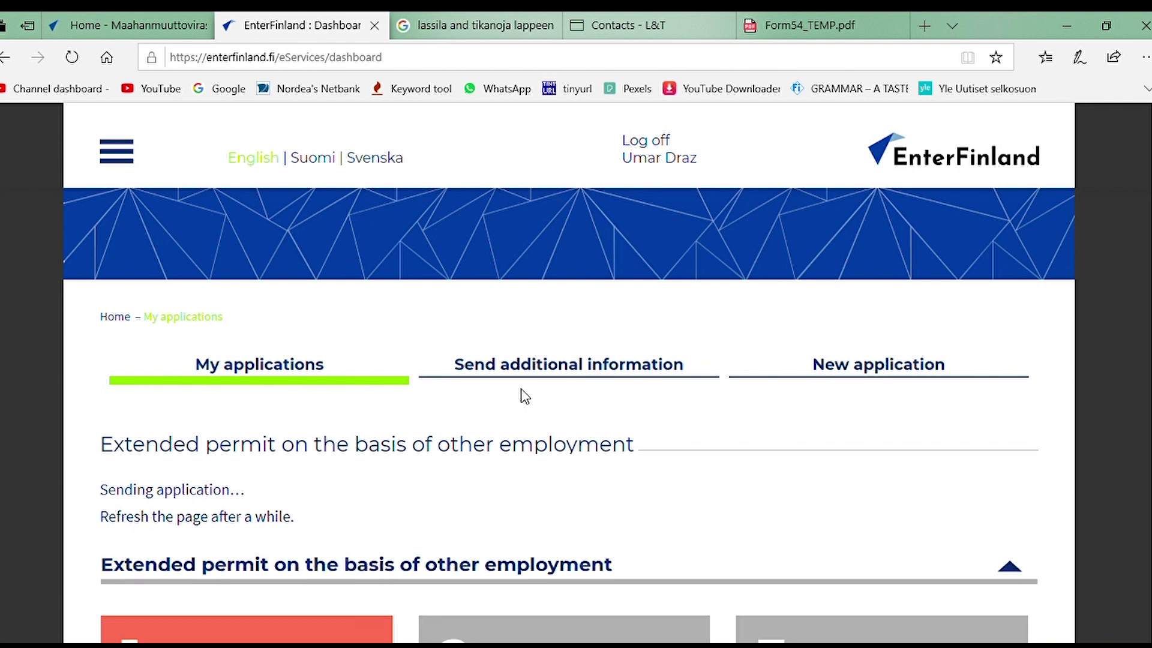
Step: Review the My applications dashboard and open the pending case initiation certificate in a new tab
scroll(522, 393, down, 3)
scroll(540, 384, down, 4)
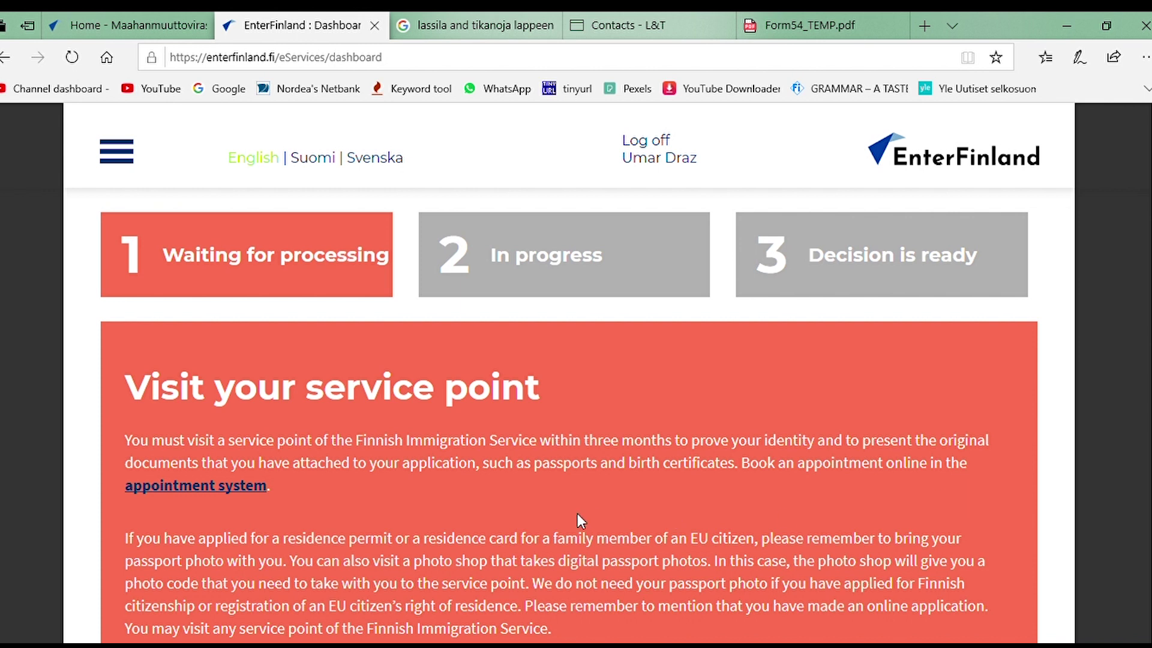
scroll(577, 513, down, 1)
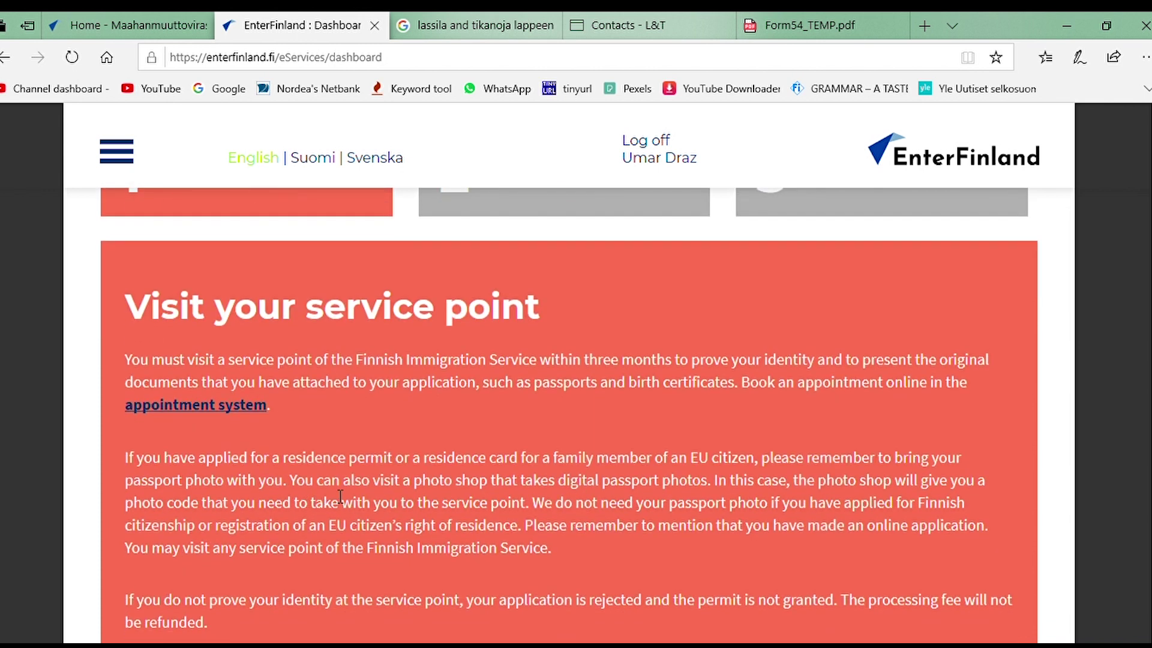
scroll(354, 489, down, 1)
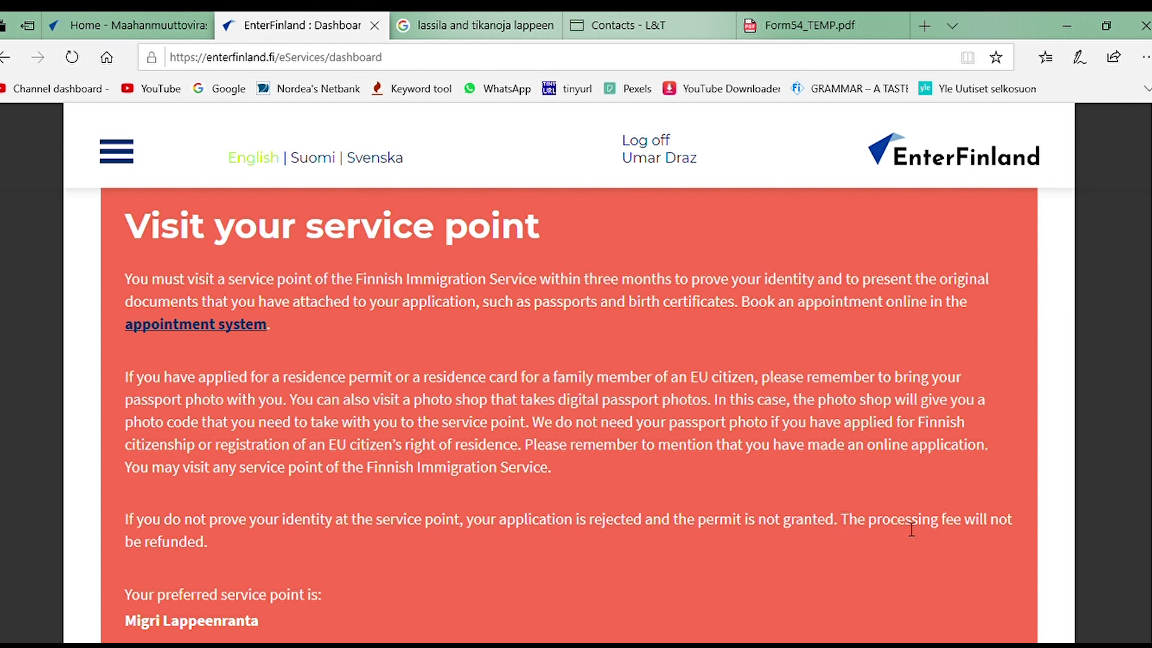
scroll(932, 524, down, 2)
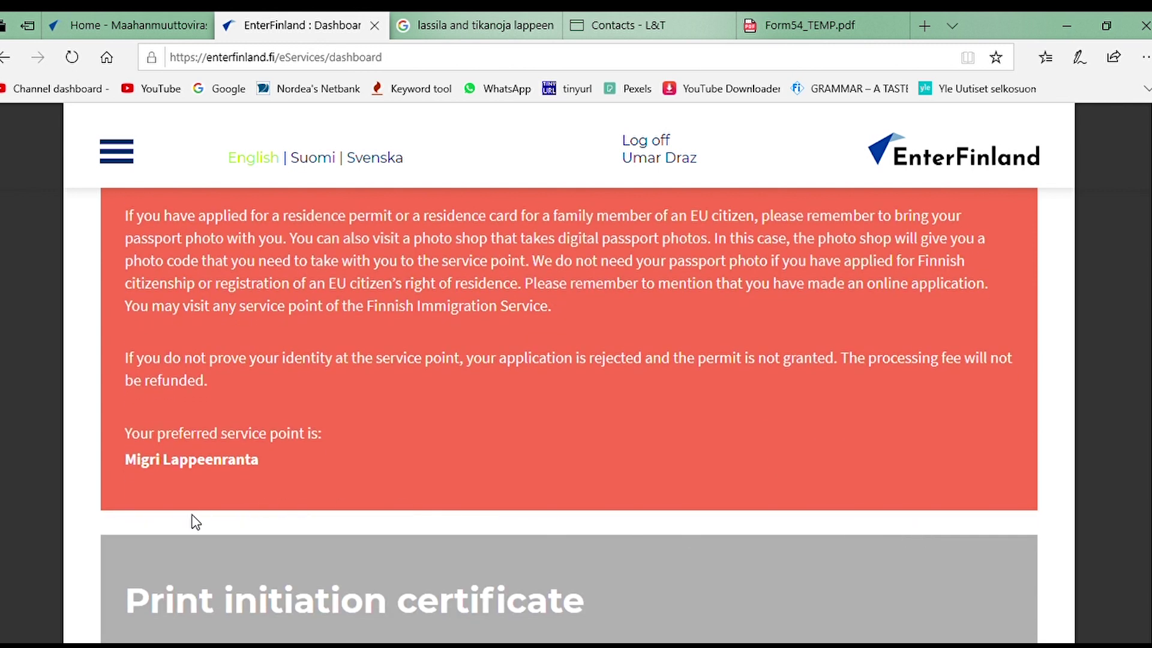
scroll(195, 522, down, 3)
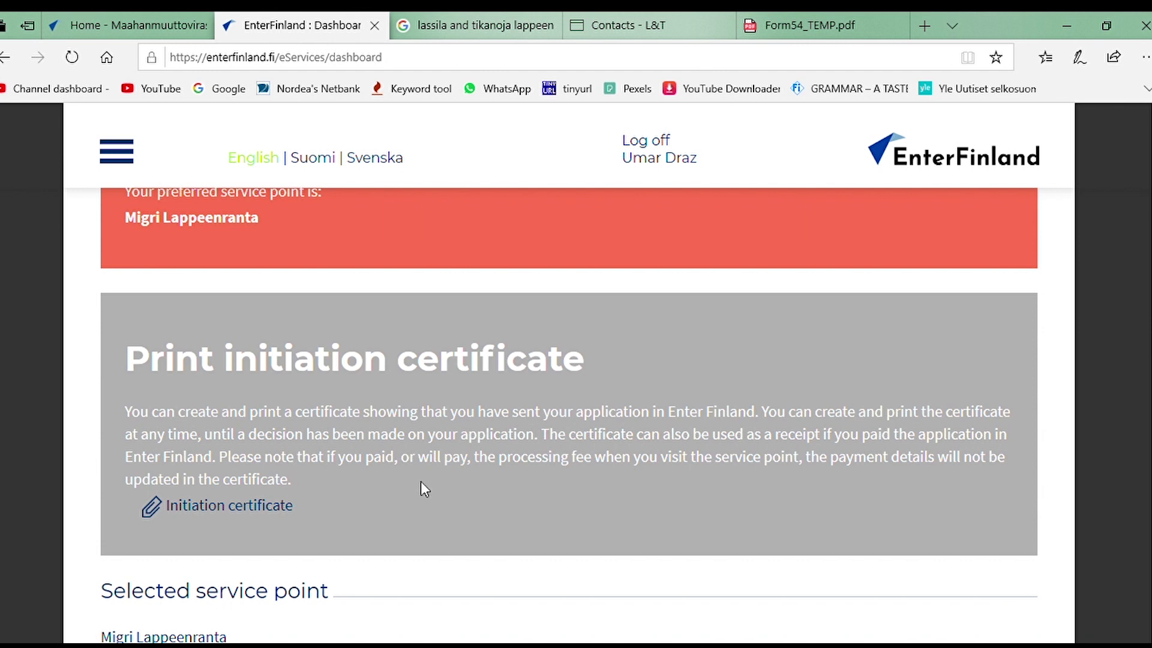
scroll(424, 489, up, 10)
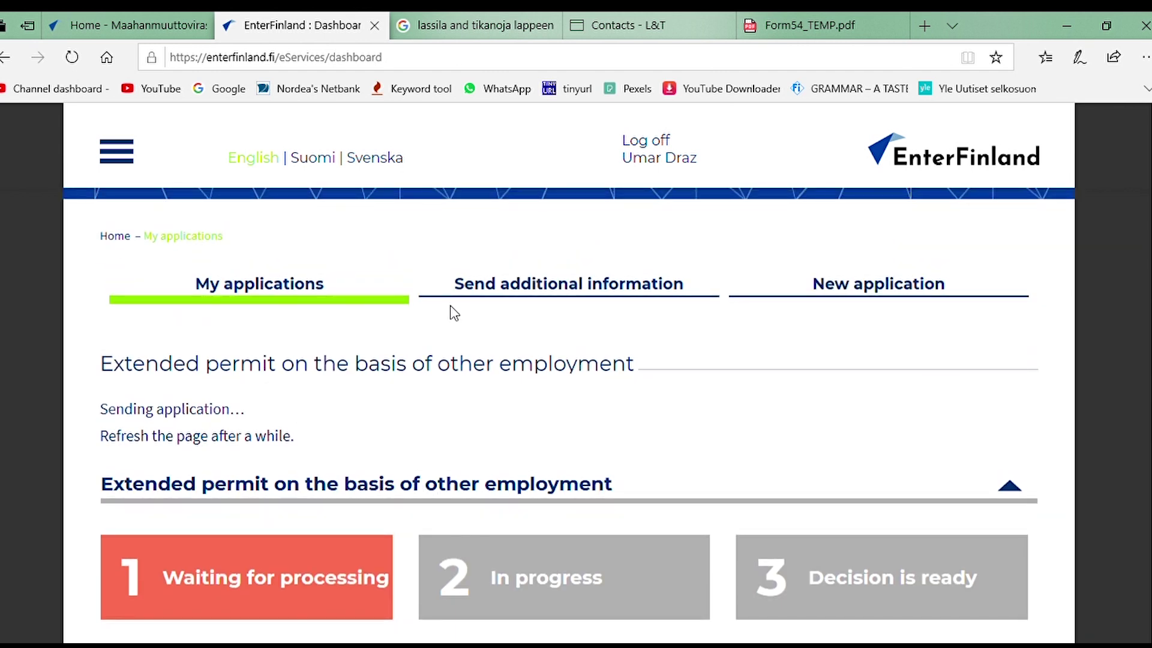
scroll(624, 363, down, 1)
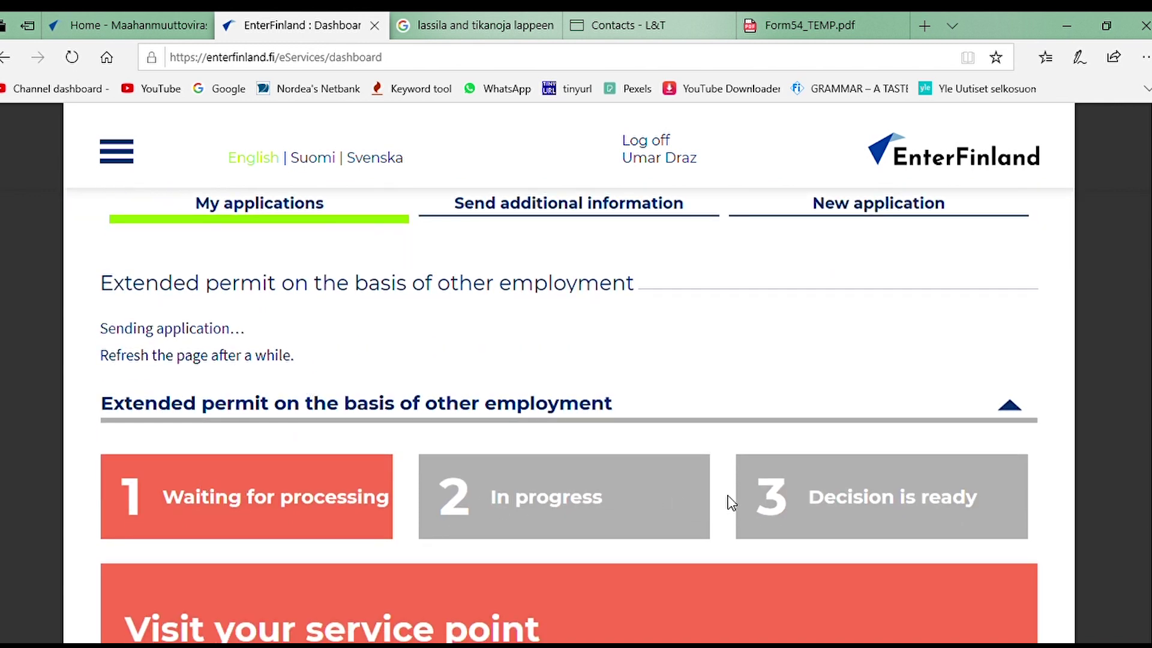
scroll(744, 501, down, 3)
scroll(309, 496, down, 9)
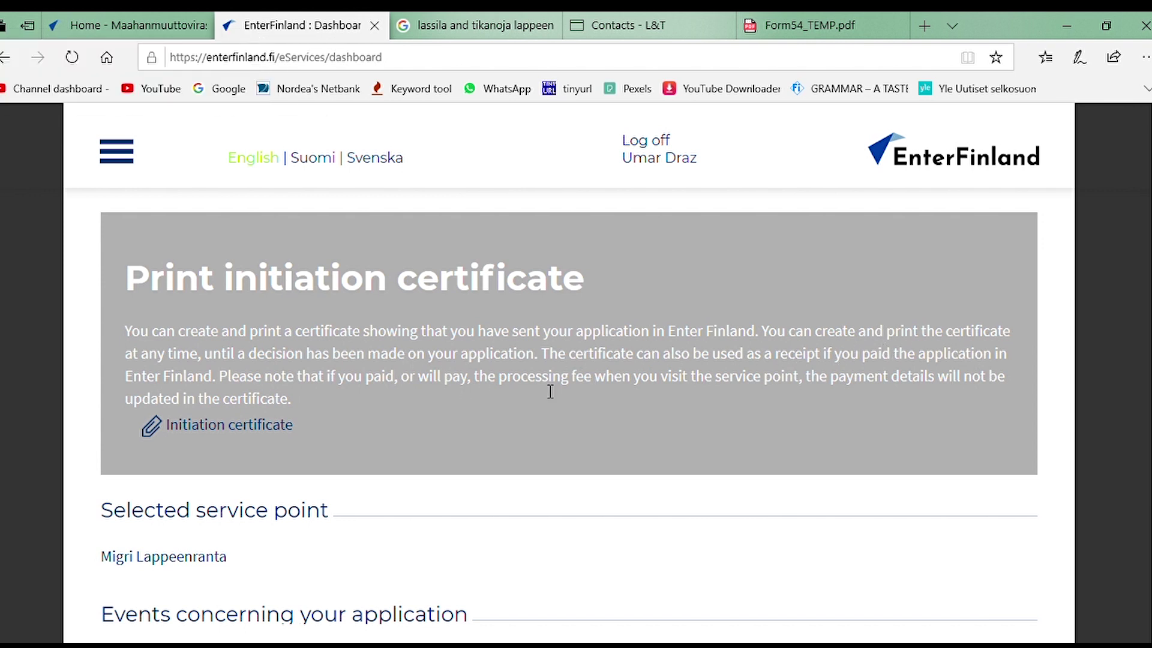
scroll(387, 477, down, 3)
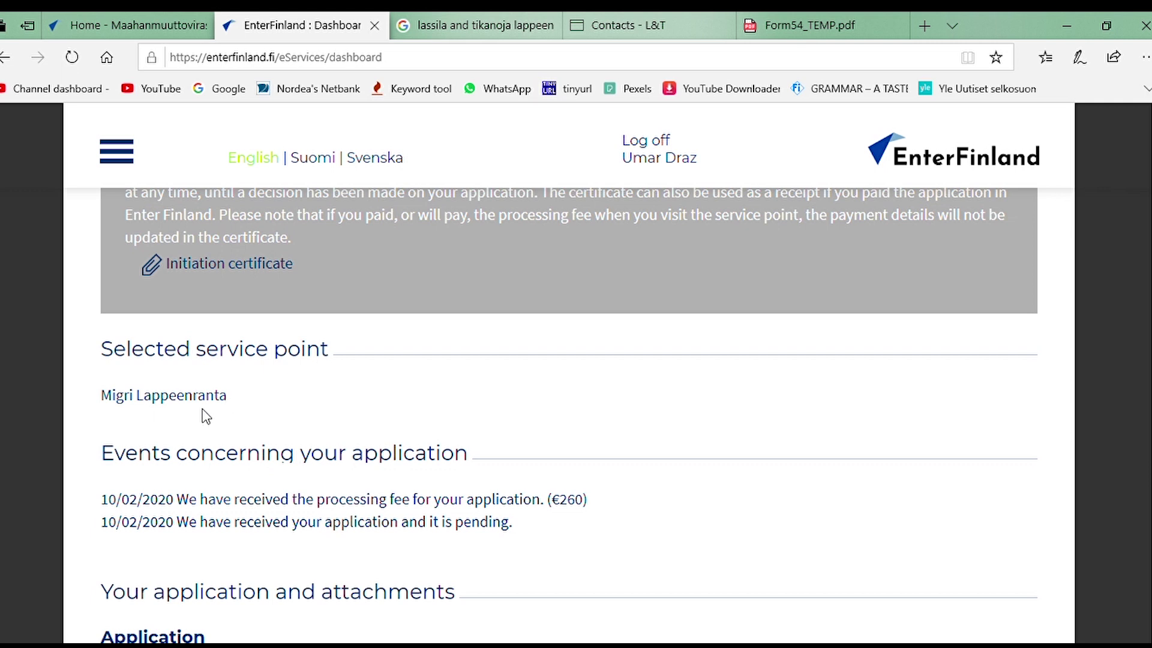
scroll(304, 424, down, 3)
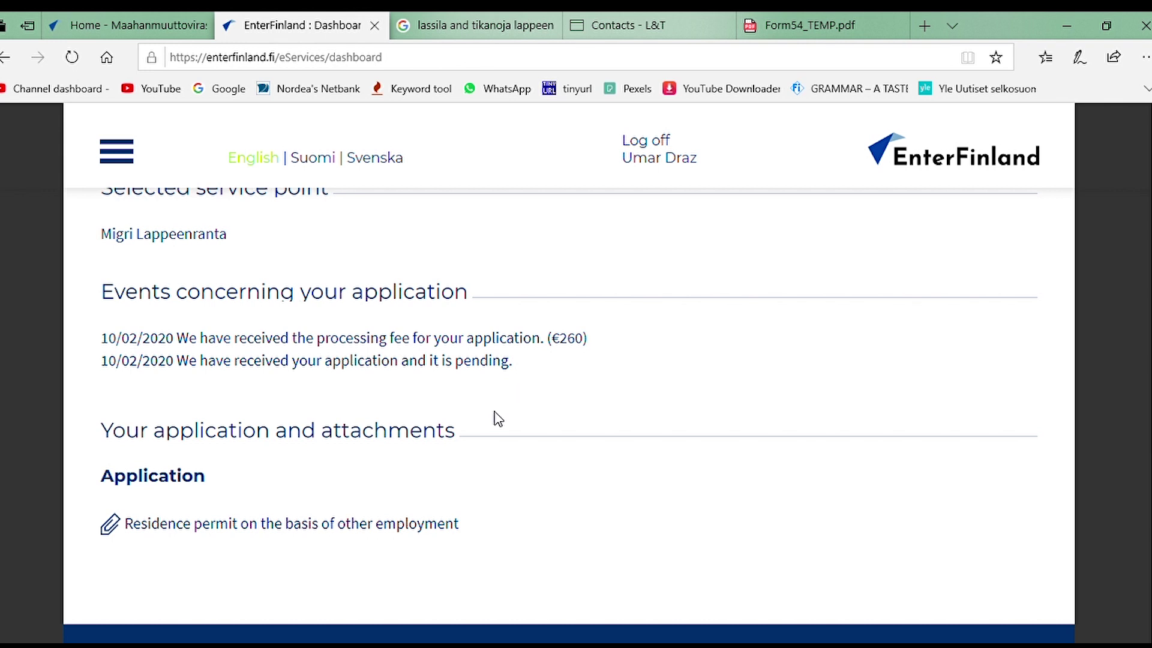
scroll(282, 516, down, 3)
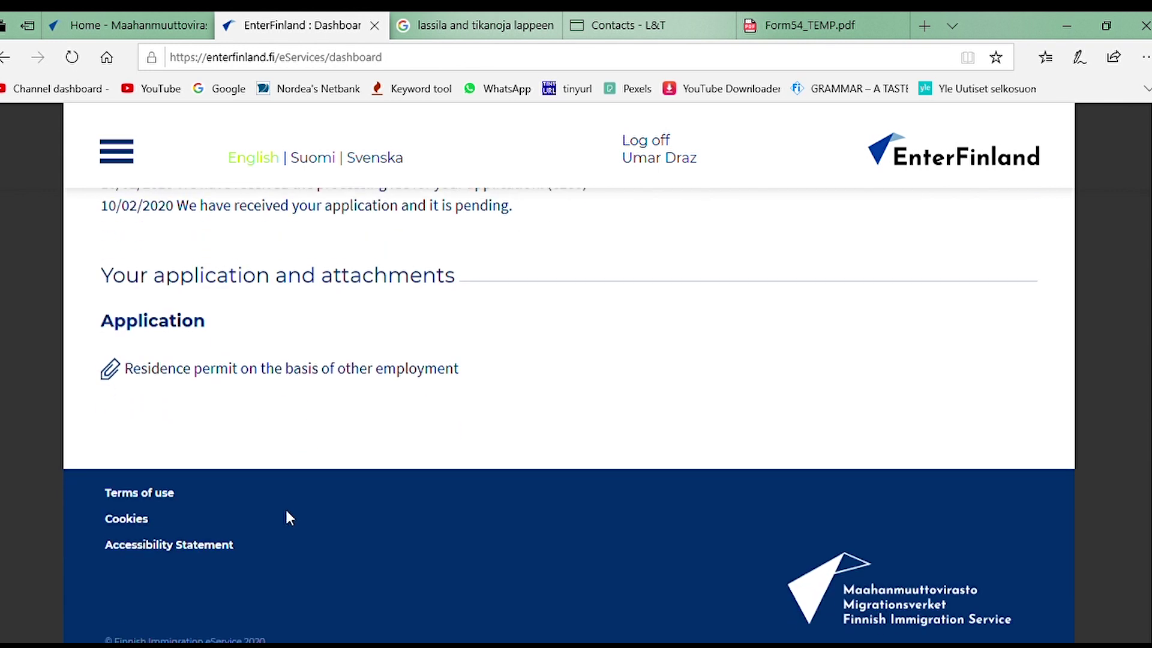
click(444, 367)
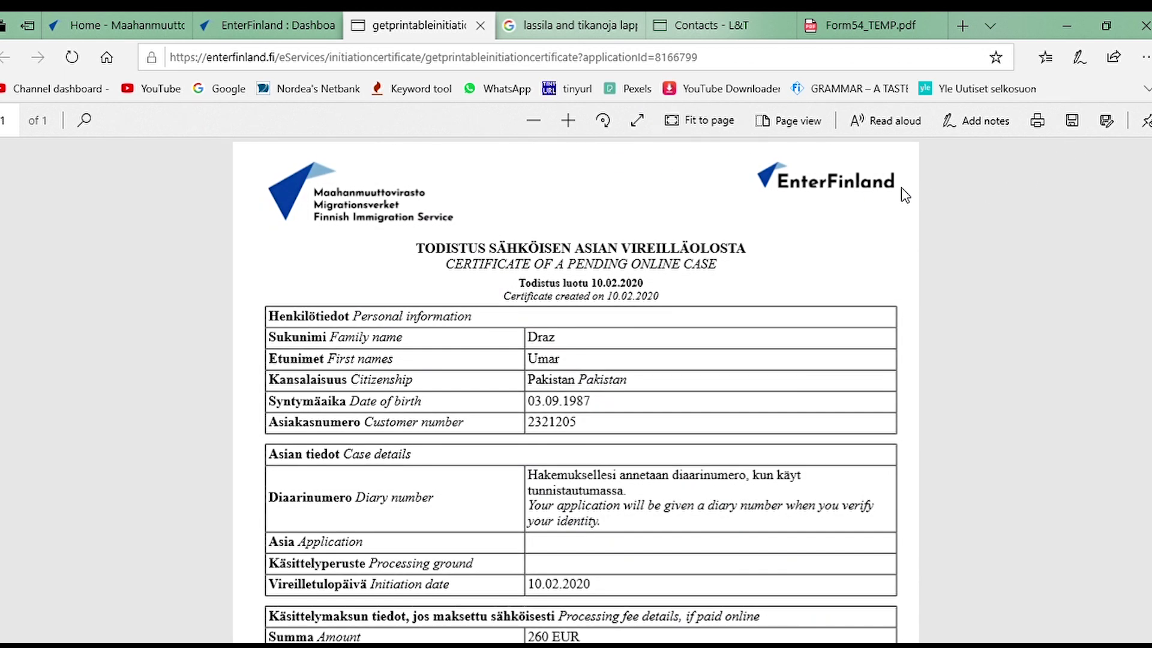
Step: Read the Certificate of a Pending Online Case dated 10.02.2020, then return to Visit your service point
scroll(903, 191, down, 1)
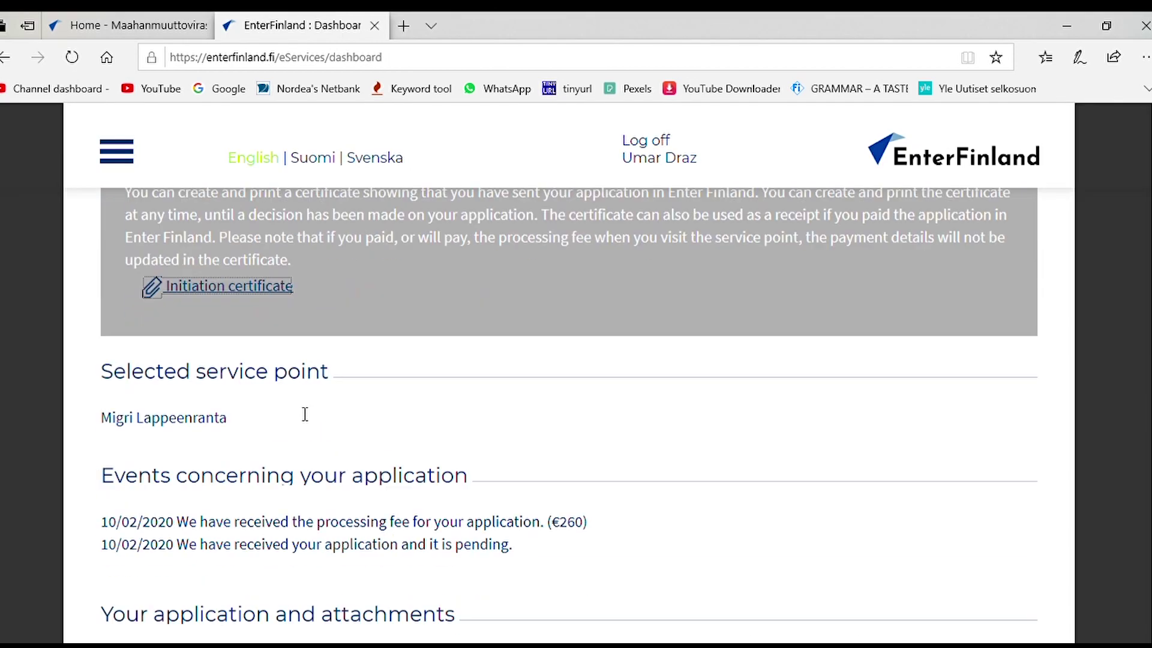
scroll(300, 412, down, 3)
scroll(295, 410, up, 10)
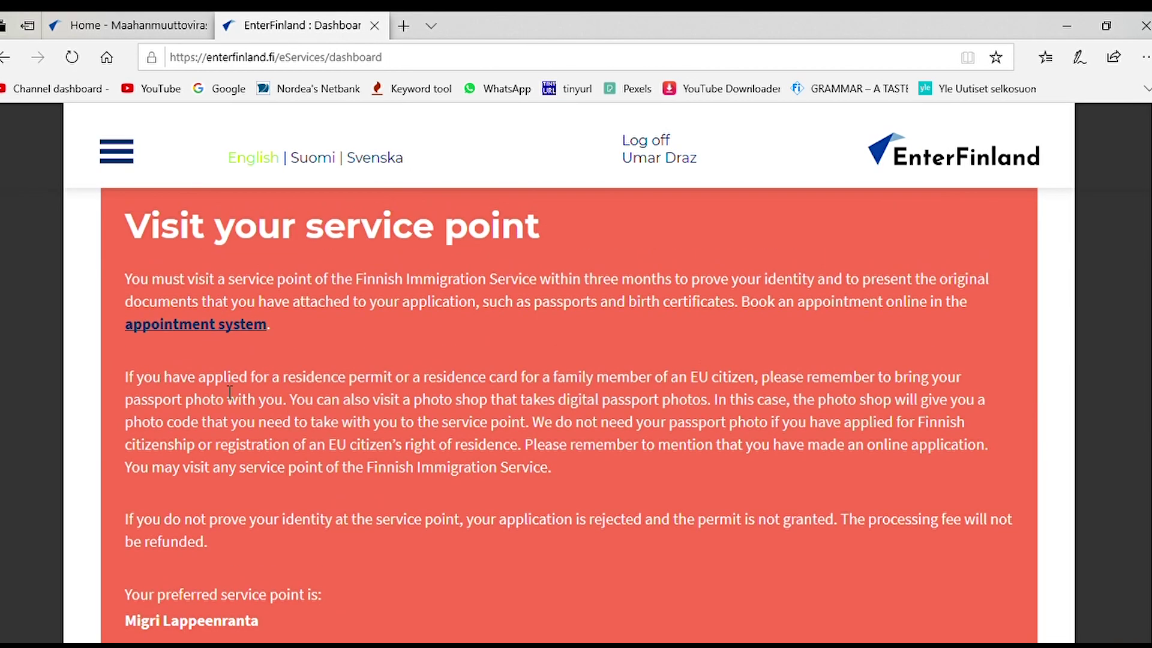
Step: Open the Migri appointment booking site, switch it to English, and go to modifying reservations
click(181, 325)
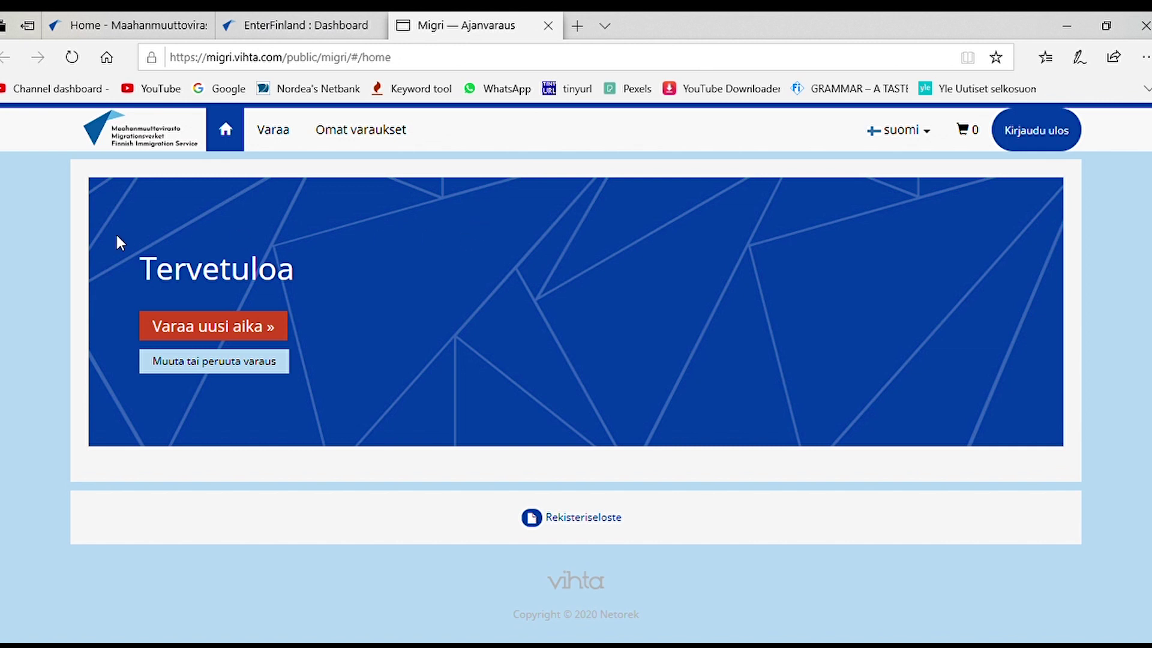
click(926, 137)
click(897, 190)
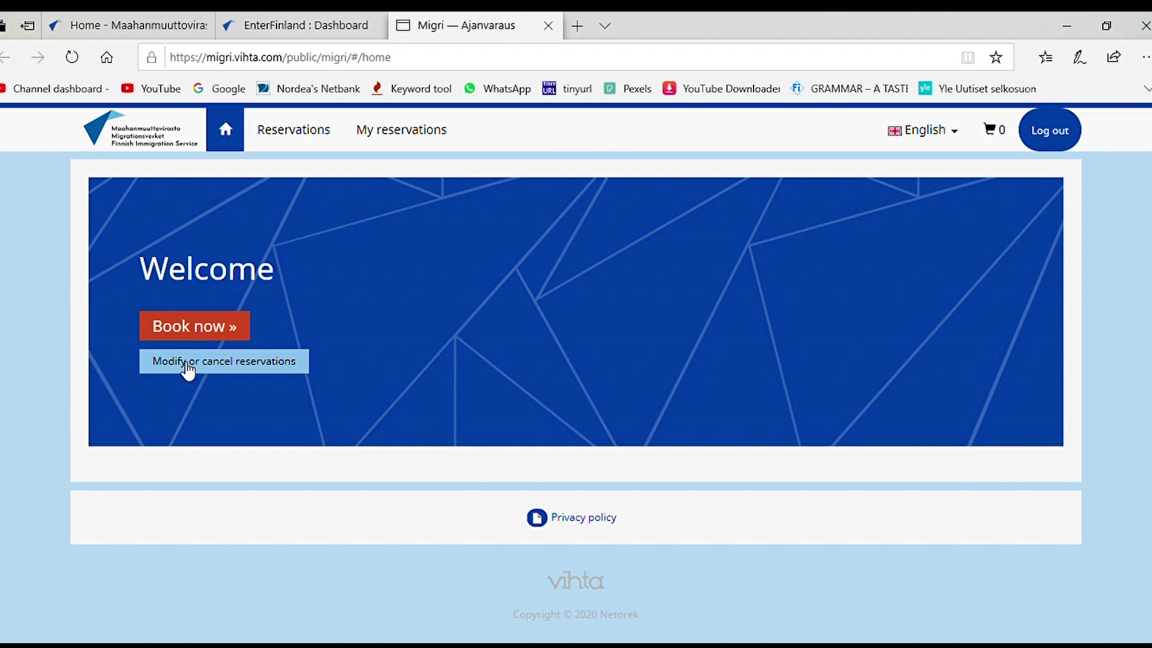
drag(184, 363, 211, 377)
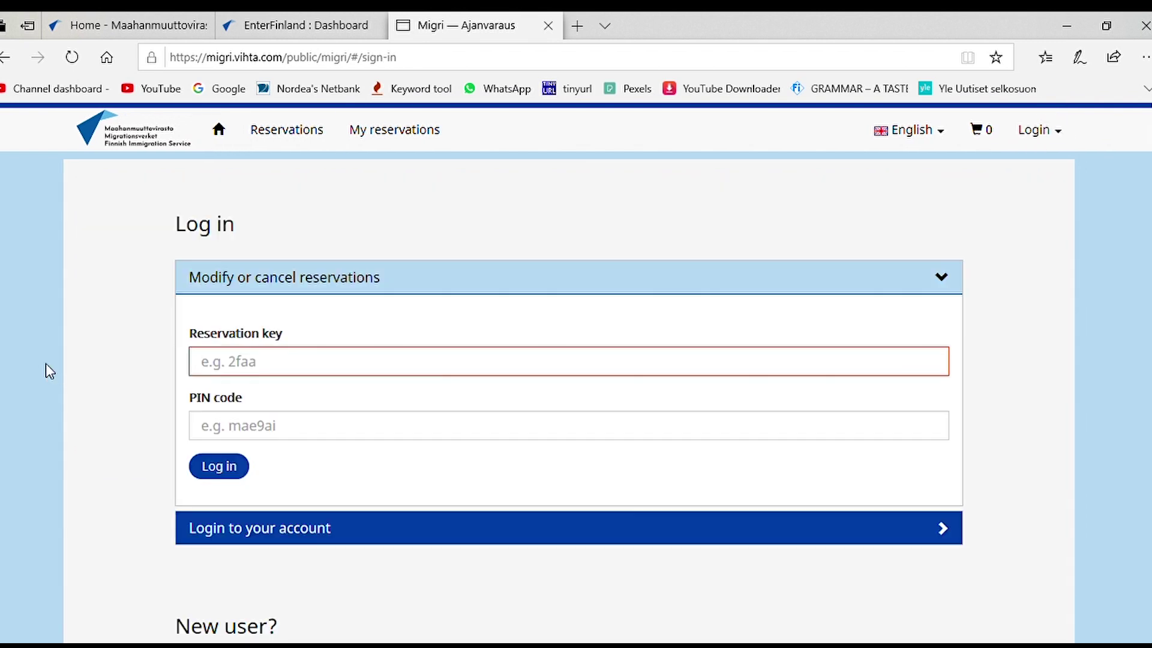
Step: Enter the reservation key and PIN code to view the 11.02.2020 2:45 PM Lappeenranta reservation
click(286, 429)
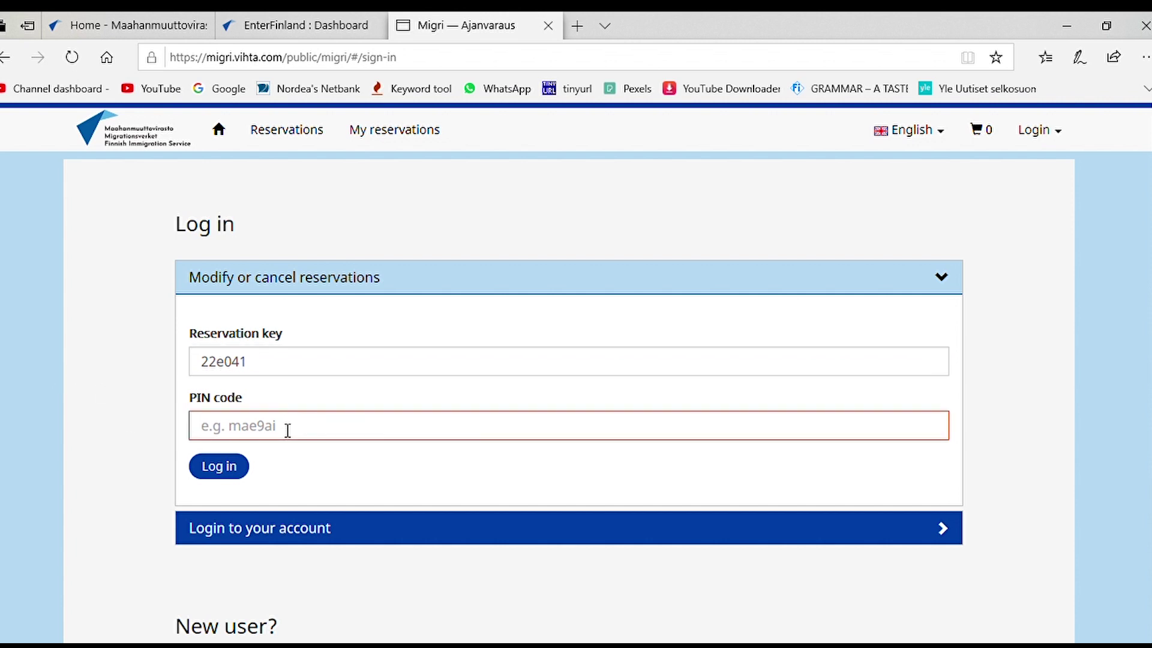
text(••••••)
click(246, 468)
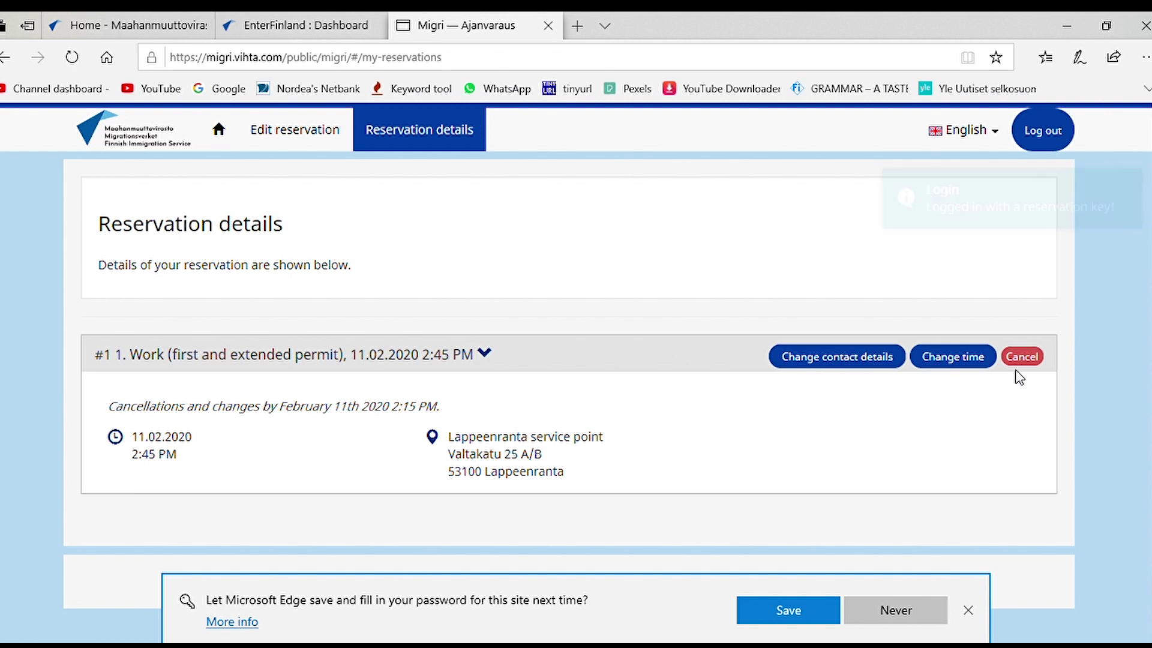
Step: Decline Edge's save-password offer, review the Work permit reservation, and go back to the welcome page
scroll(789, 442, down, 2)
click(967, 611)
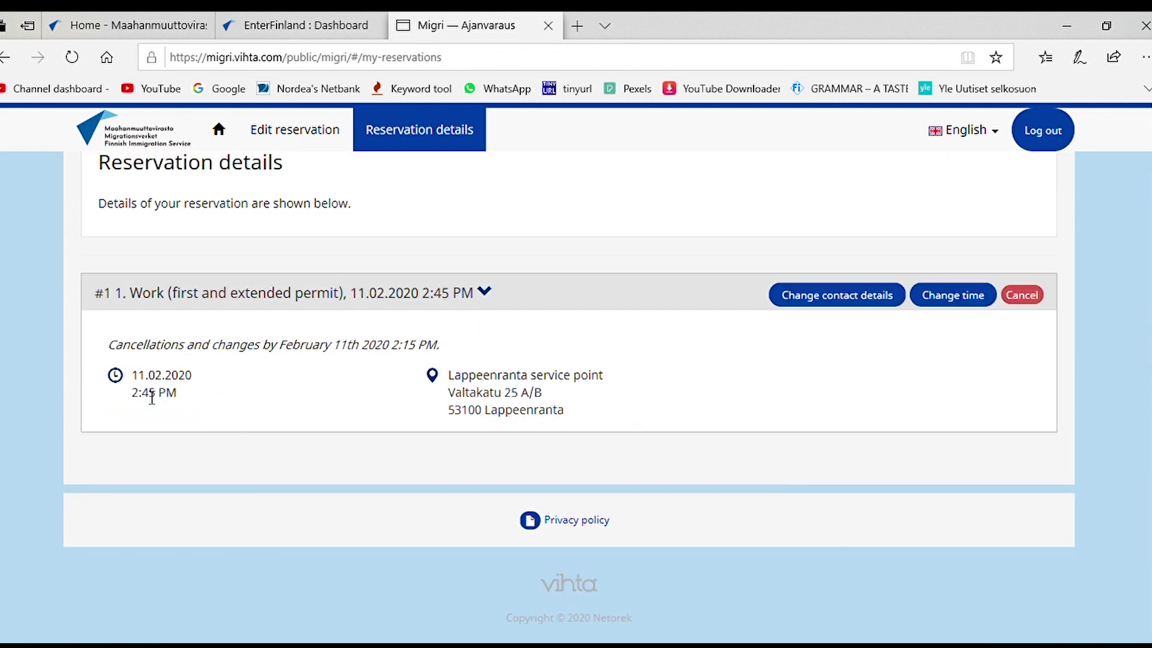
scroll(635, 504, up, 1)
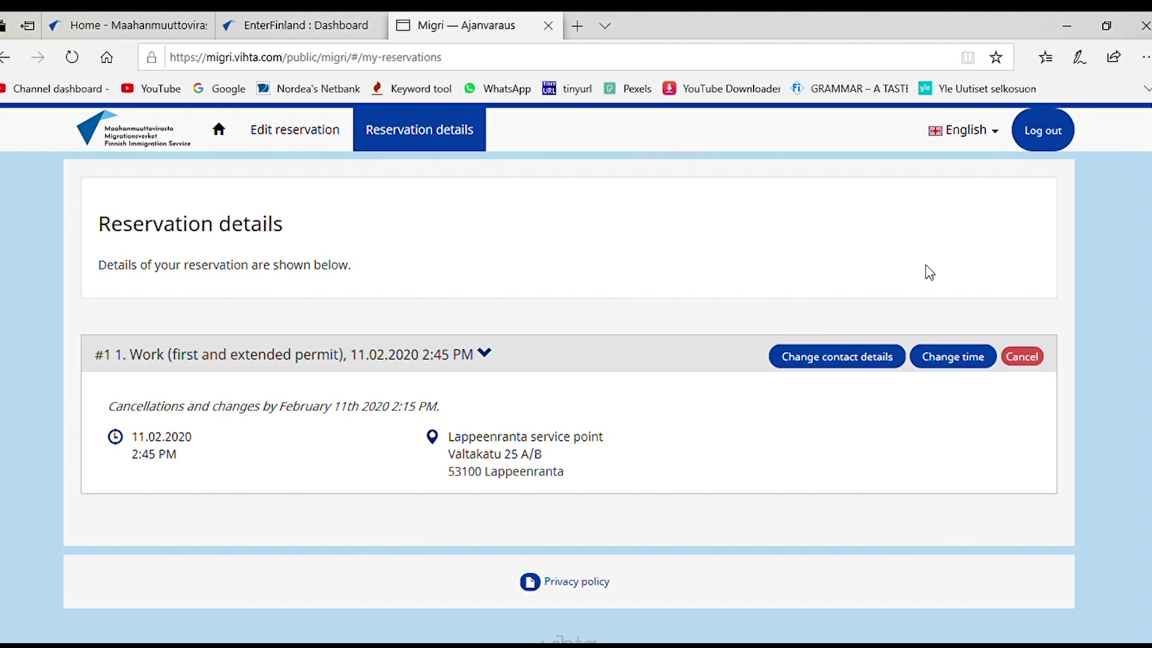
scroll(946, 306, down, 1)
scroll(951, 261, up, 1)
scroll(561, 251, down, 1)
scroll(557, 252, up, 1)
click(221, 131)
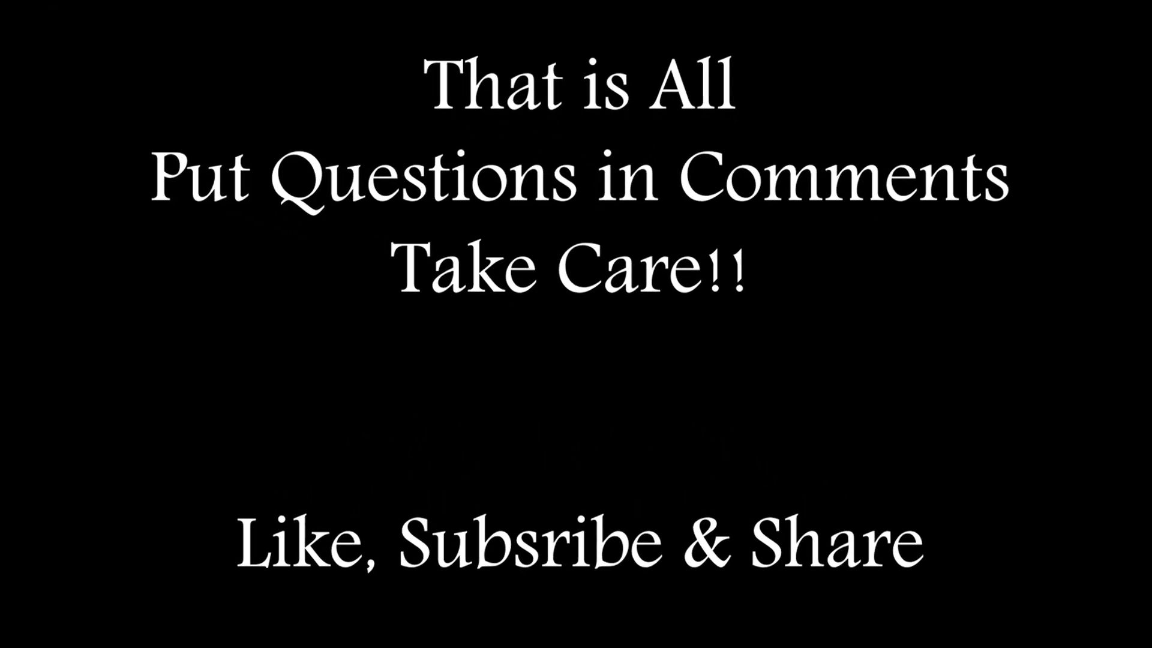